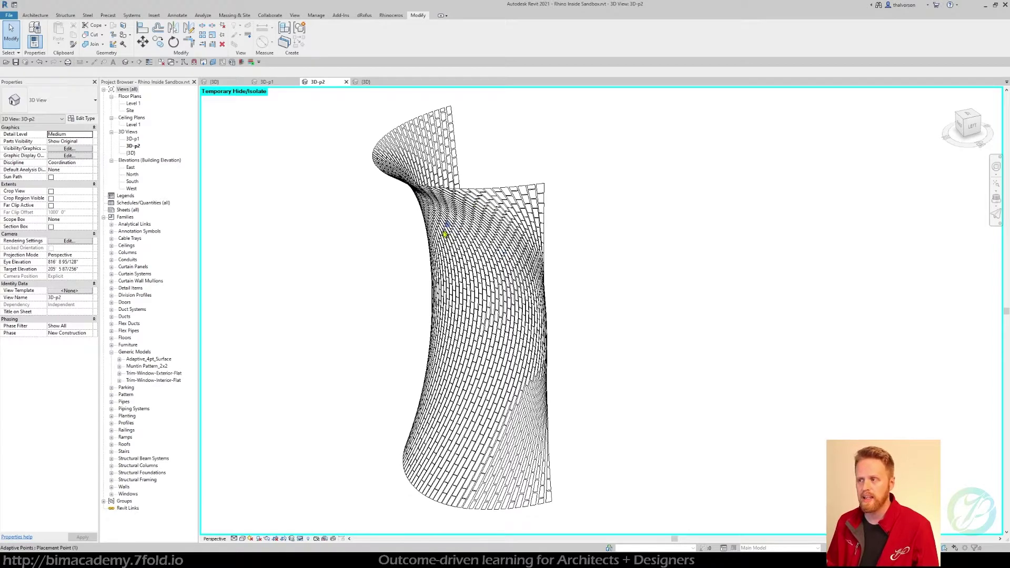
- Orbit the tower and select one Adaptive_4pt_Surface panel on its upper edge
middle_click_drag(535, 221, 565, 228, "shift")
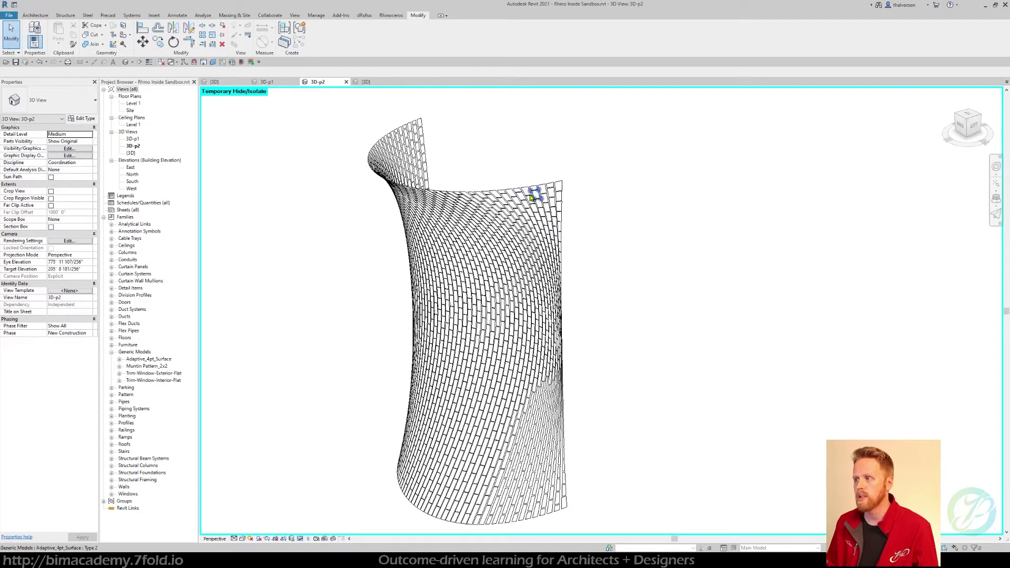
left_click(534, 194)
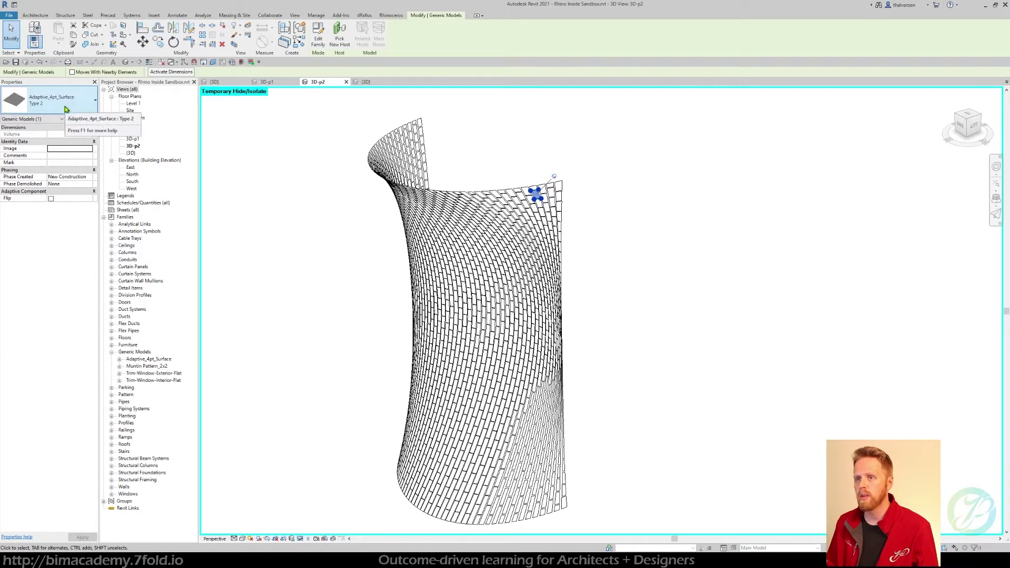
left_click(82, 118)
left_click(73, 130)
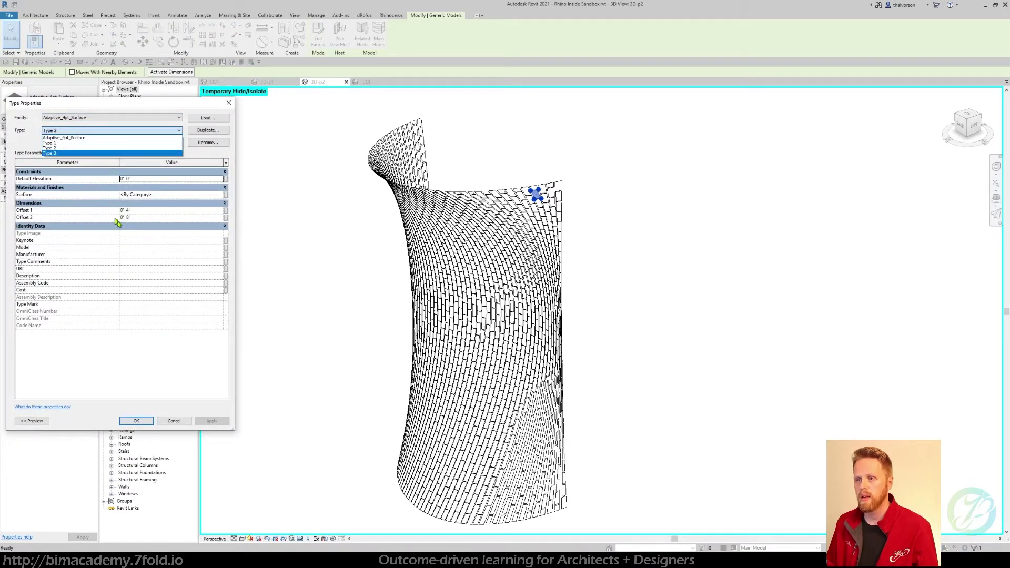
left_click(229, 104)
left_click(229, 105)
scroll(494, 187, "up", 3)
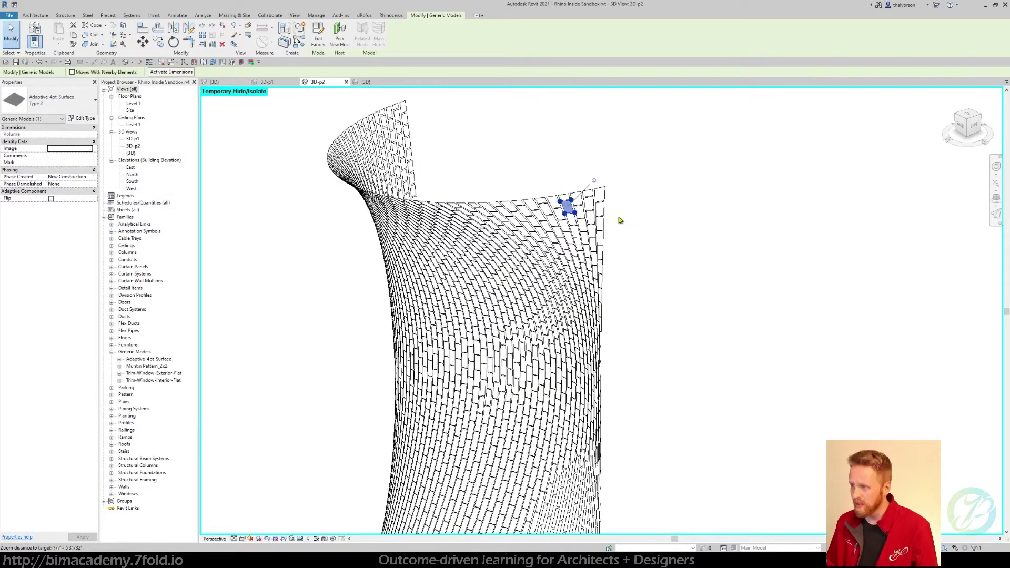
scroll(620, 220, "up", 5)
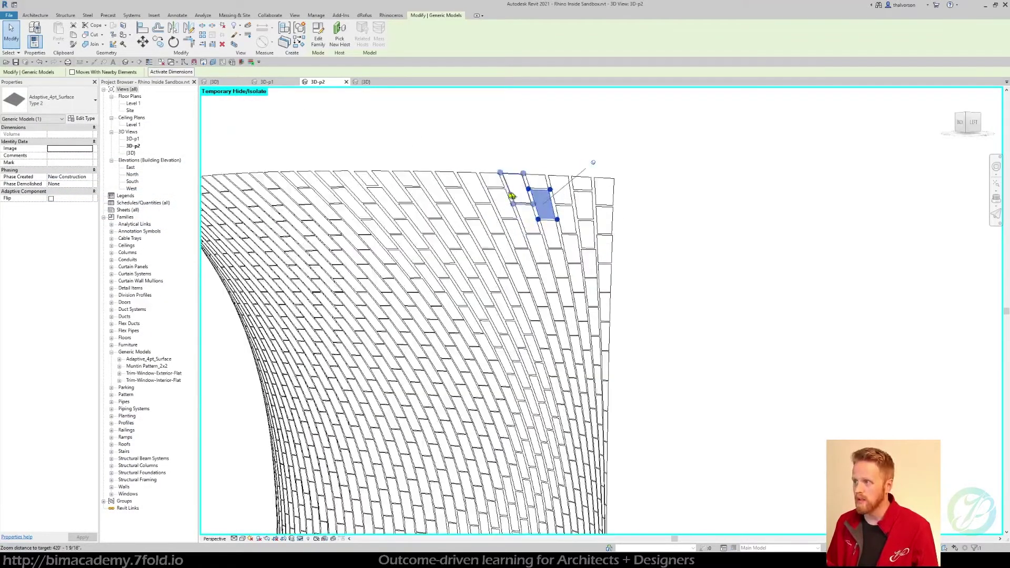
scroll(597, 293, "down", 3)
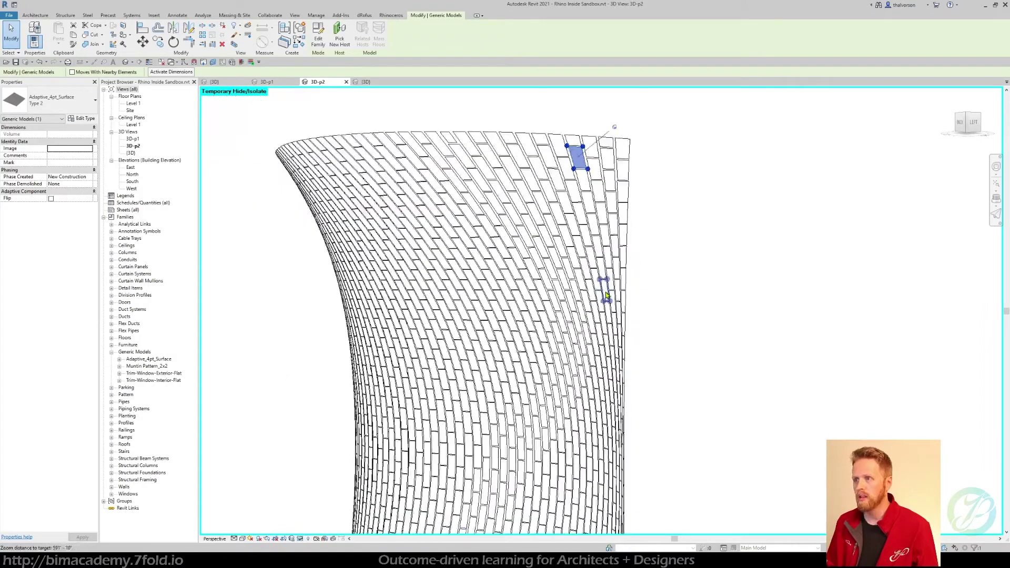
scroll(607, 296, "down", 2)
middle_click_drag(606, 296, 579, 294, "shift")
key("alt+Tab")
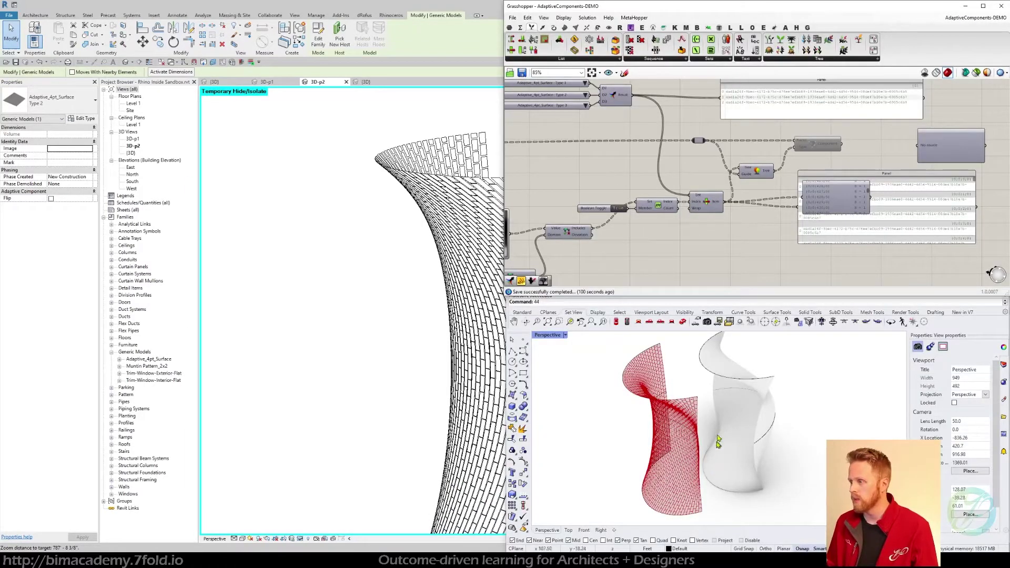
left_click(441, 6)
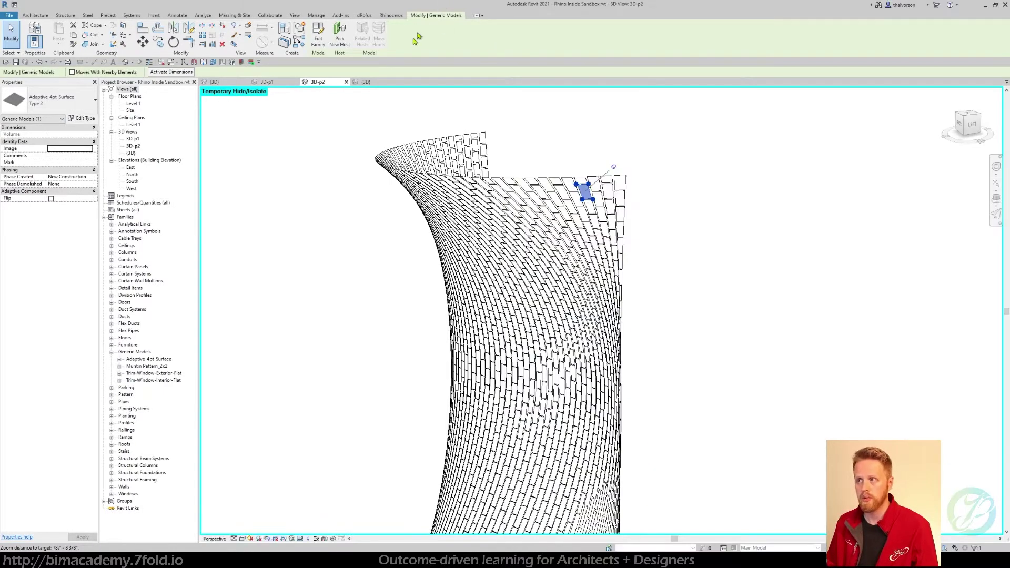
- Show the Adaptive_4pt_Surface.rfa {3D} view with nothing selected and the four-point surface recentred
left_click(367, 82)
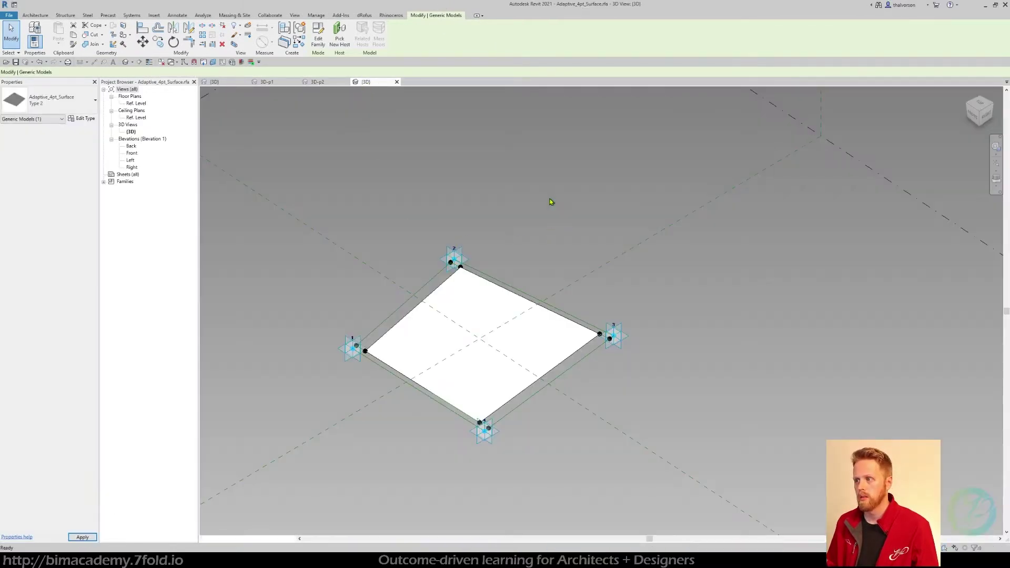
key("Escape")
scroll(681, 417, "down", 2)
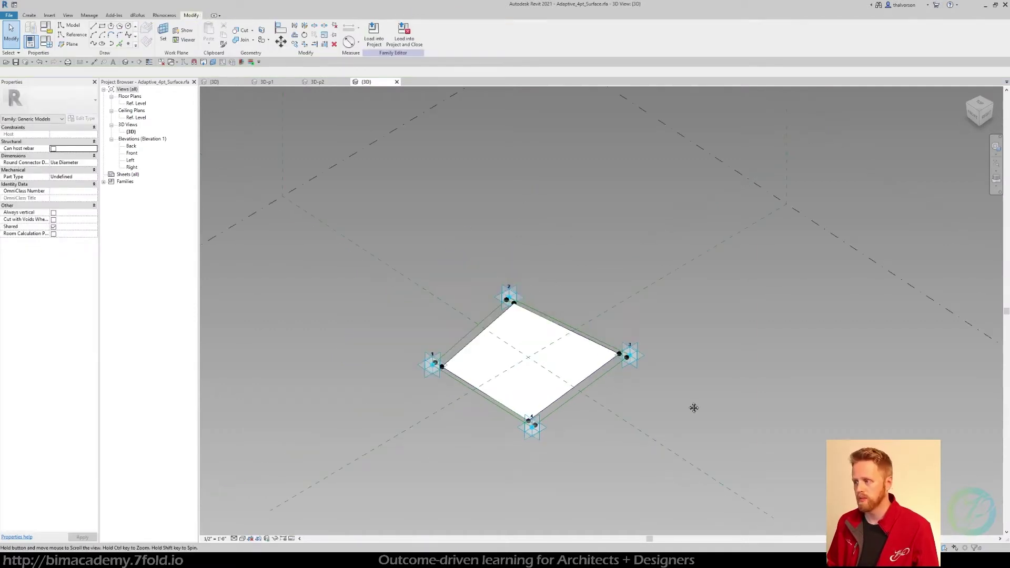
middle_click_drag(681, 401, 652, 381)
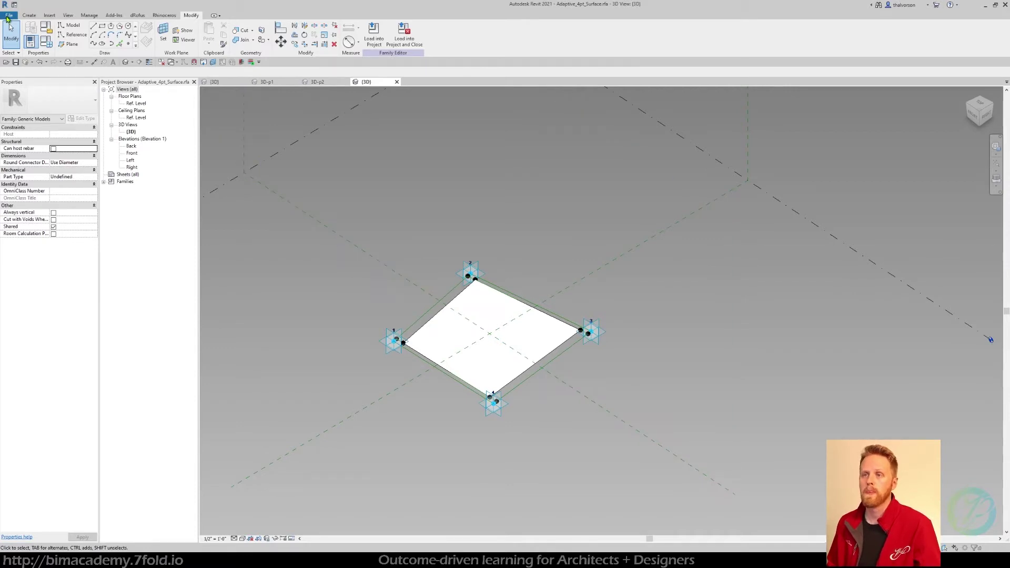
- Create a new family from the English-Imperial Generic Model Adaptive.rft template
left_click(9, 15)
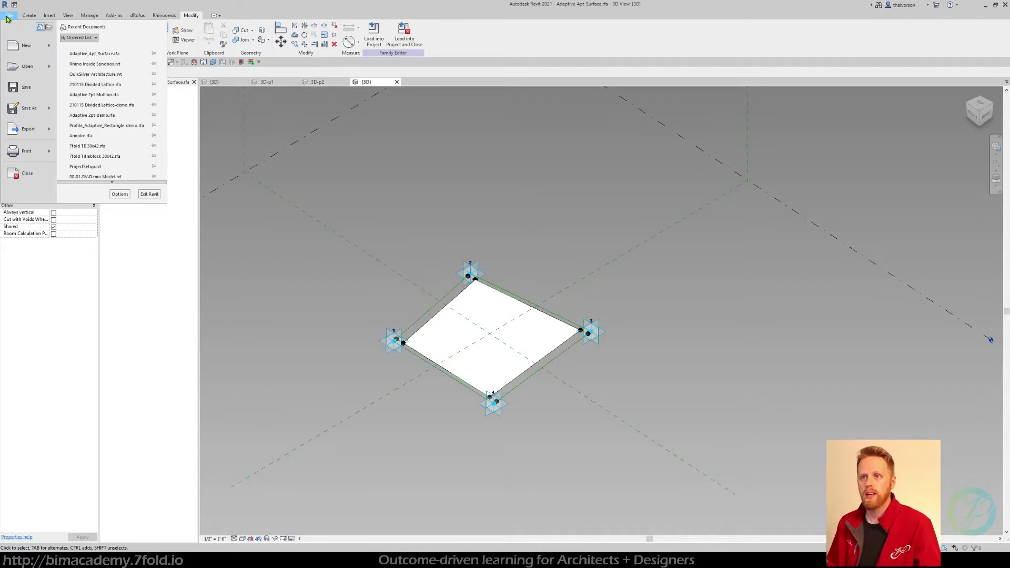
mouse_move(51, 49)
left_click(103, 75)
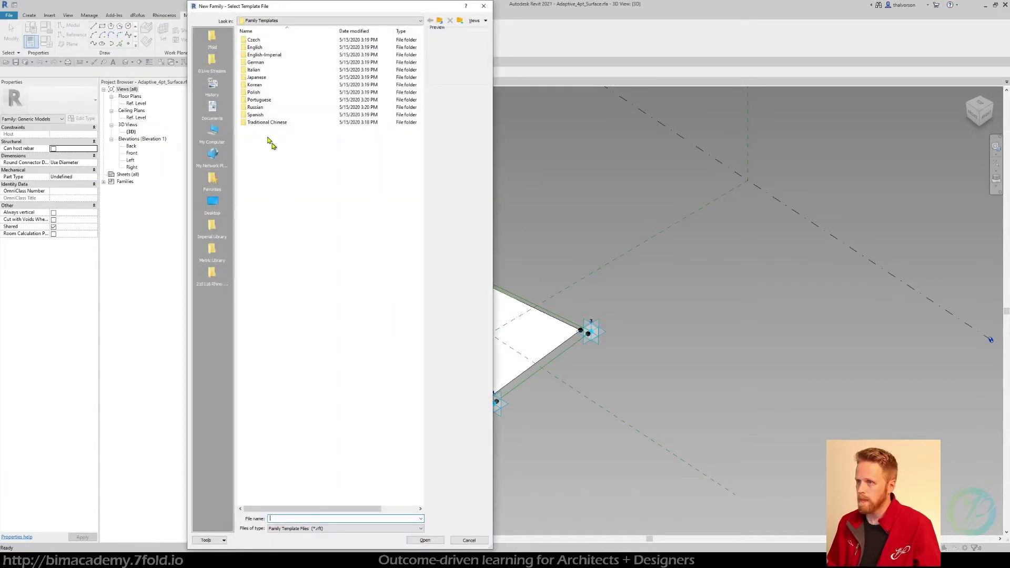
double_click(274, 56)
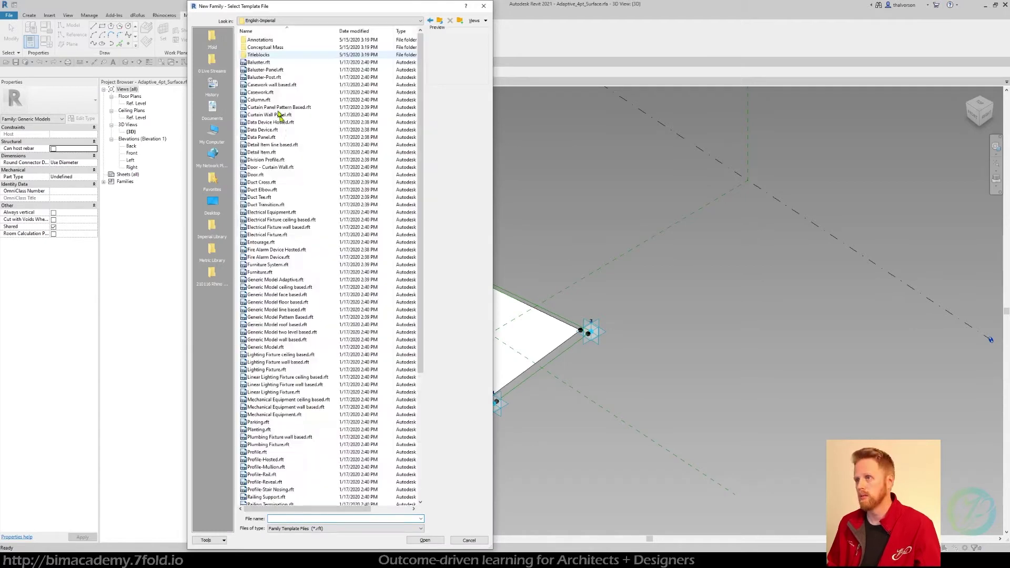
left_click(281, 175)
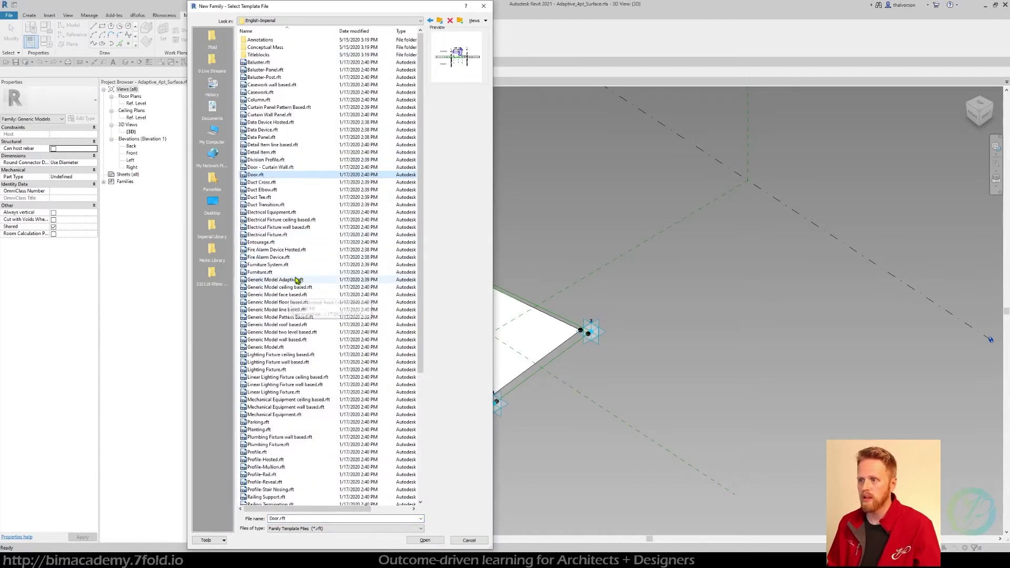
left_click(266, 280)
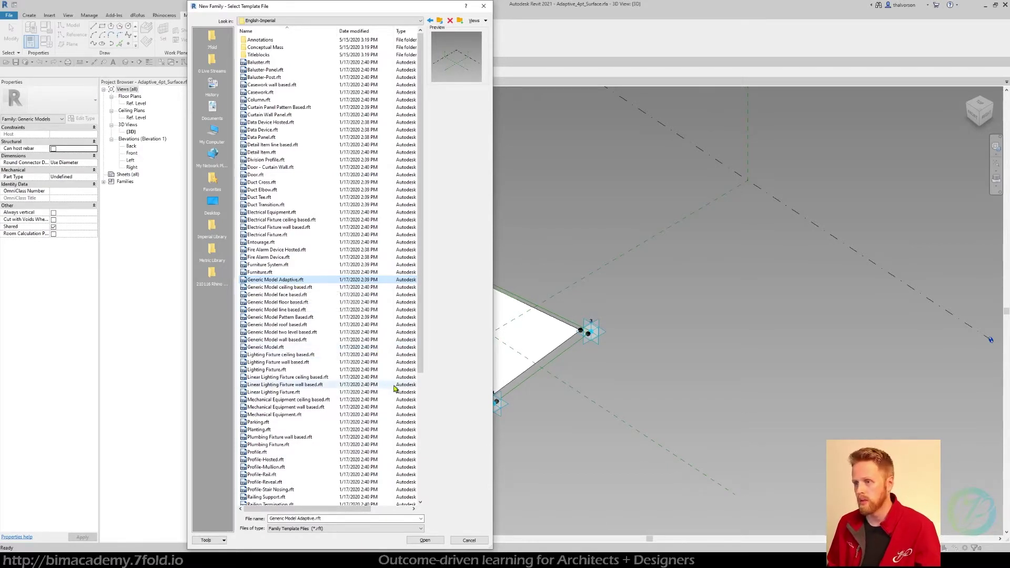
left_click(425, 540)
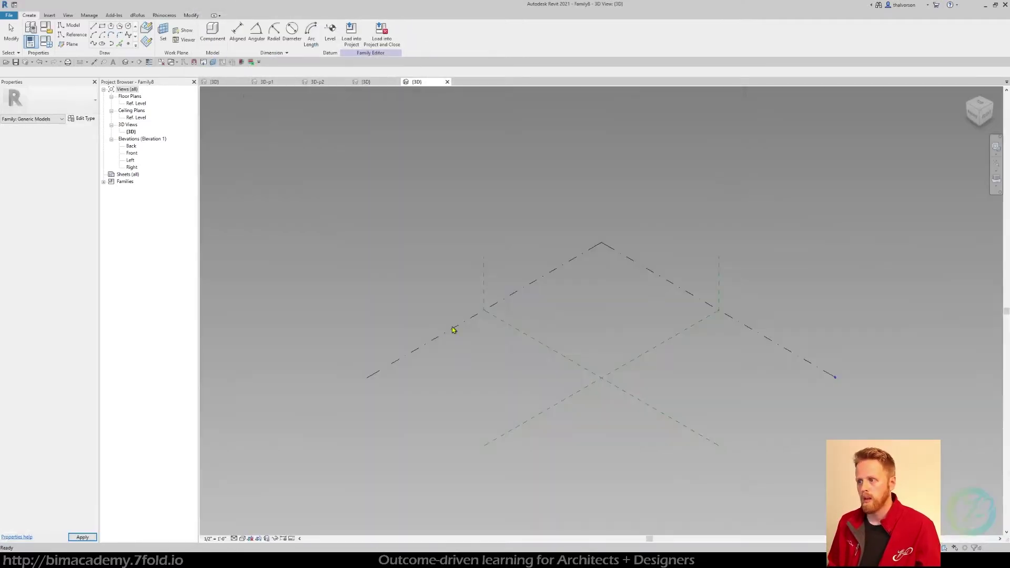
- Change the Length format in Project Units to fractional inches and apply it
scroll(550, 337, "up", 2)
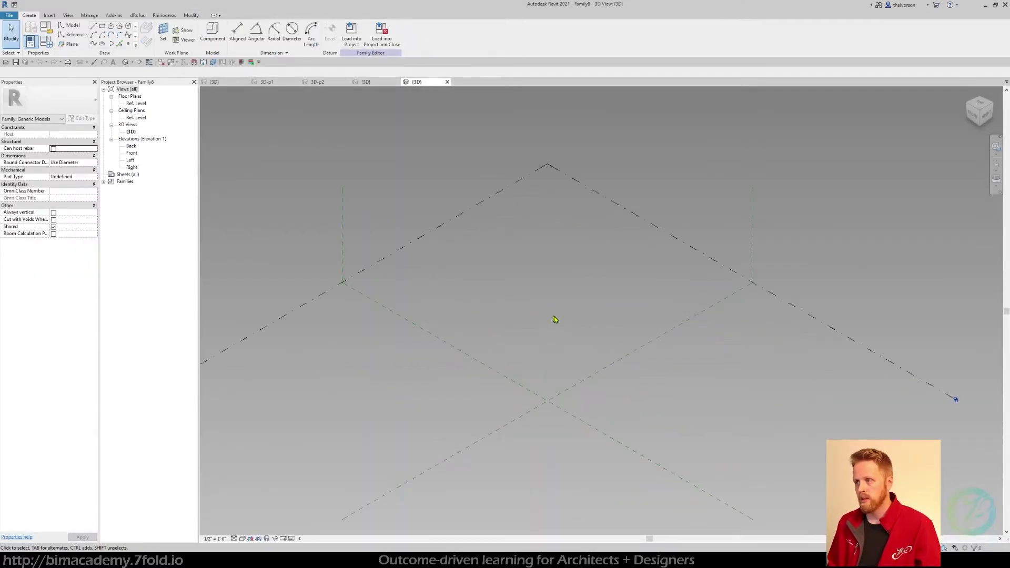
left_click(88, 15)
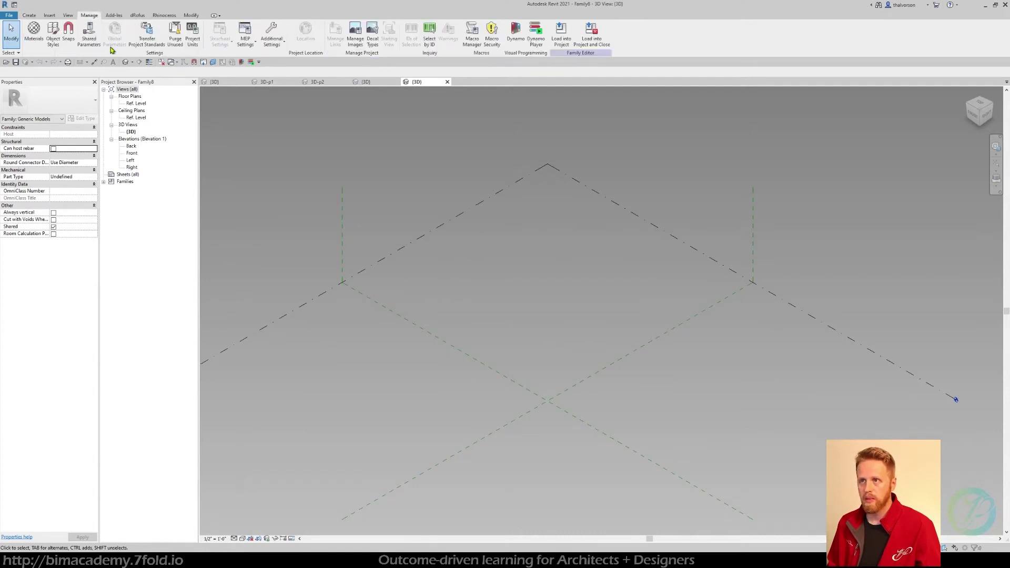
left_click(192, 32)
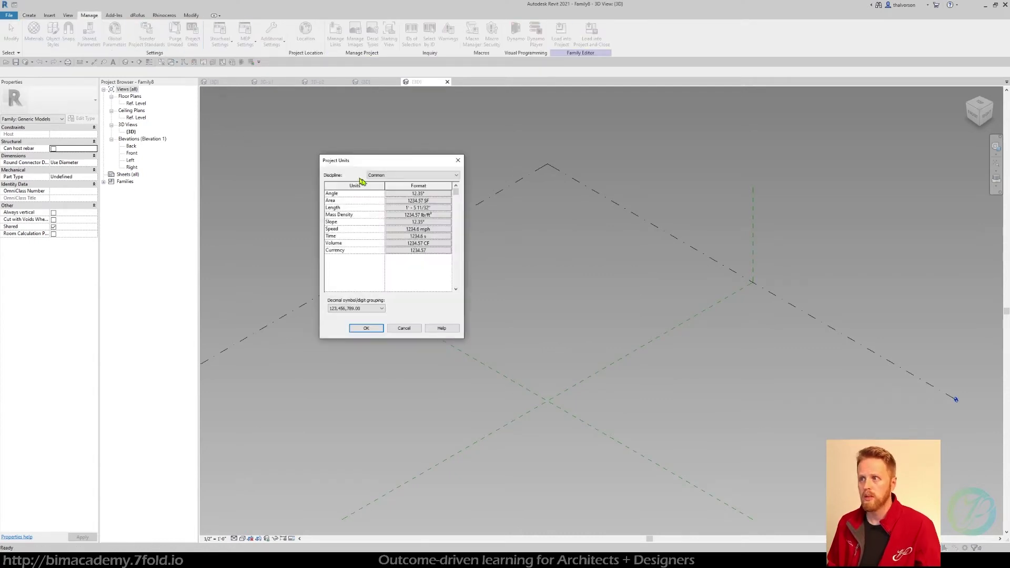
left_click(406, 201)
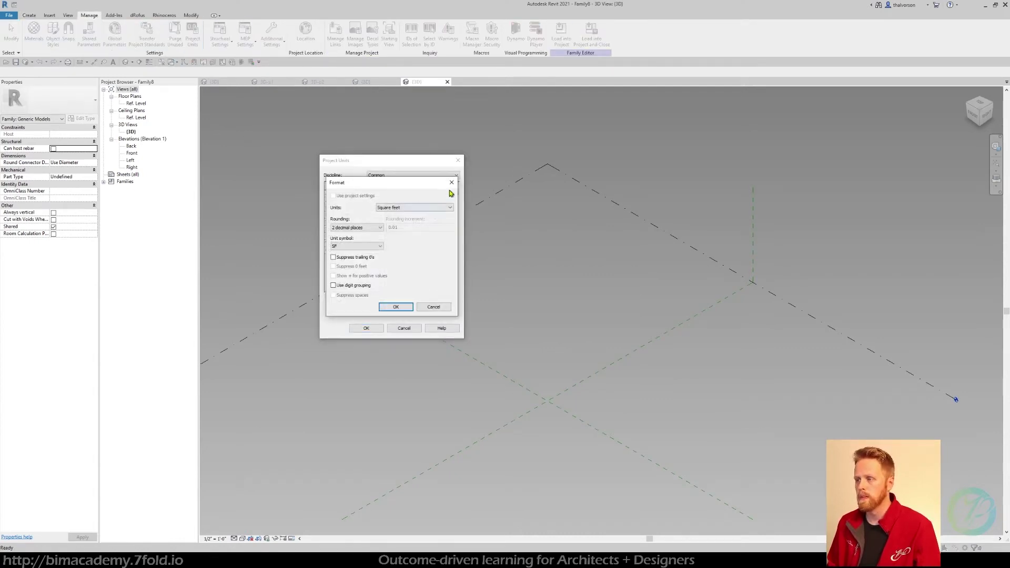
key("Escape")
left_click(401, 208)
left_click(408, 208)
left_click(418, 256)
left_click(402, 308)
left_click(378, 329)
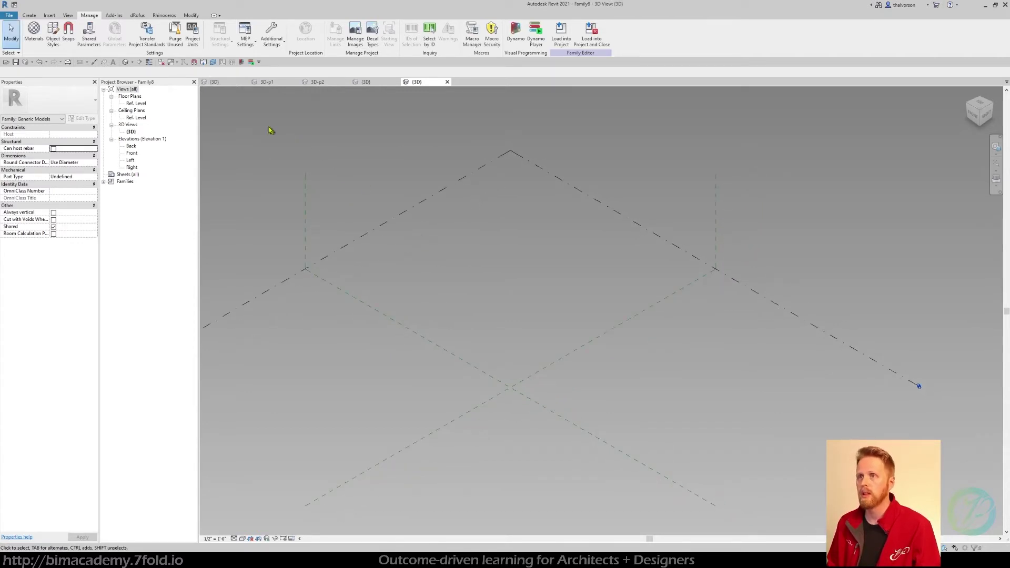
- Place four reference points on the level with the Point Element tool
left_click(30, 16)
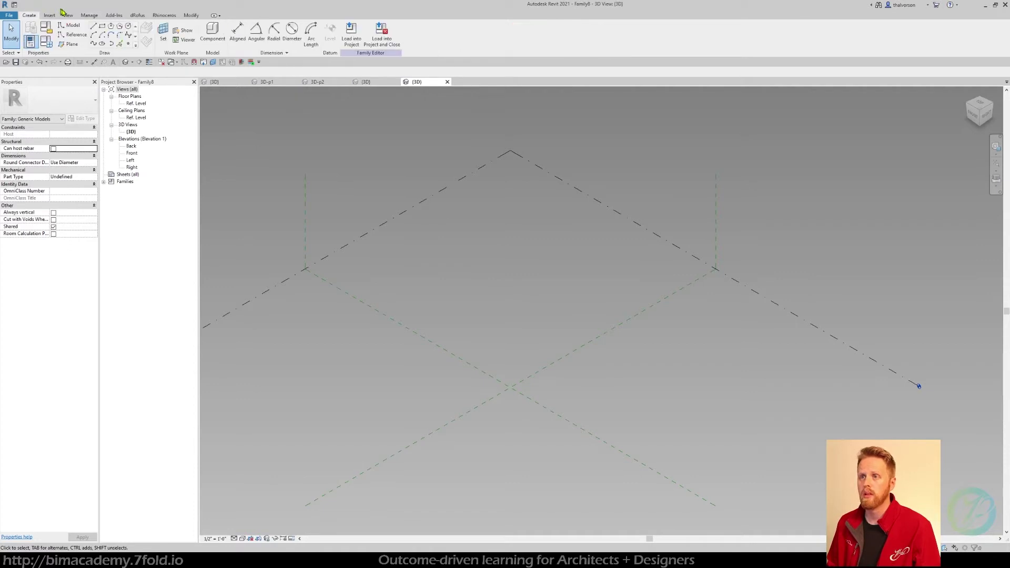
left_click(78, 35)
left_click(129, 45)
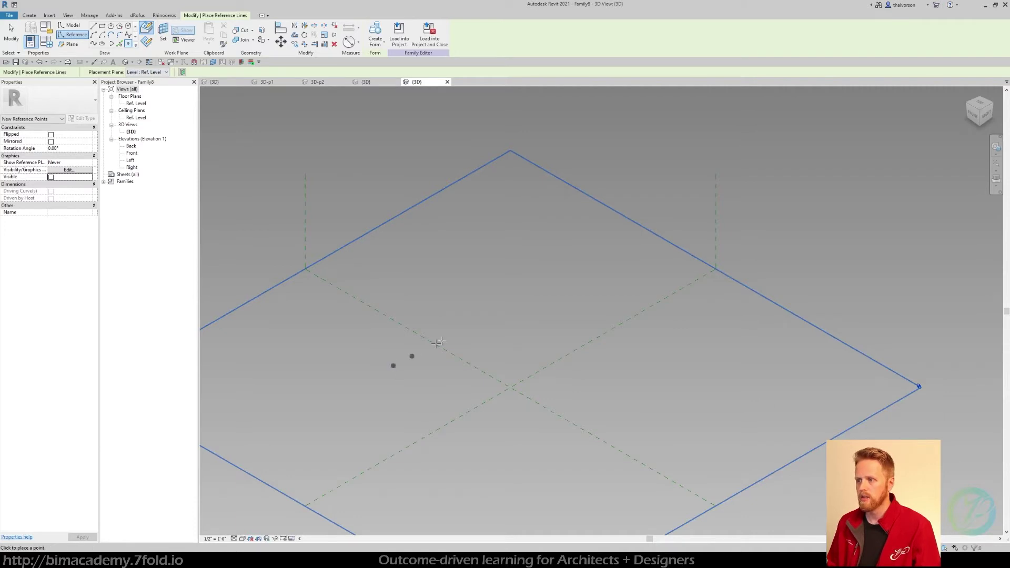
left_click(483, 447)
key("Escape")
key("Escape")
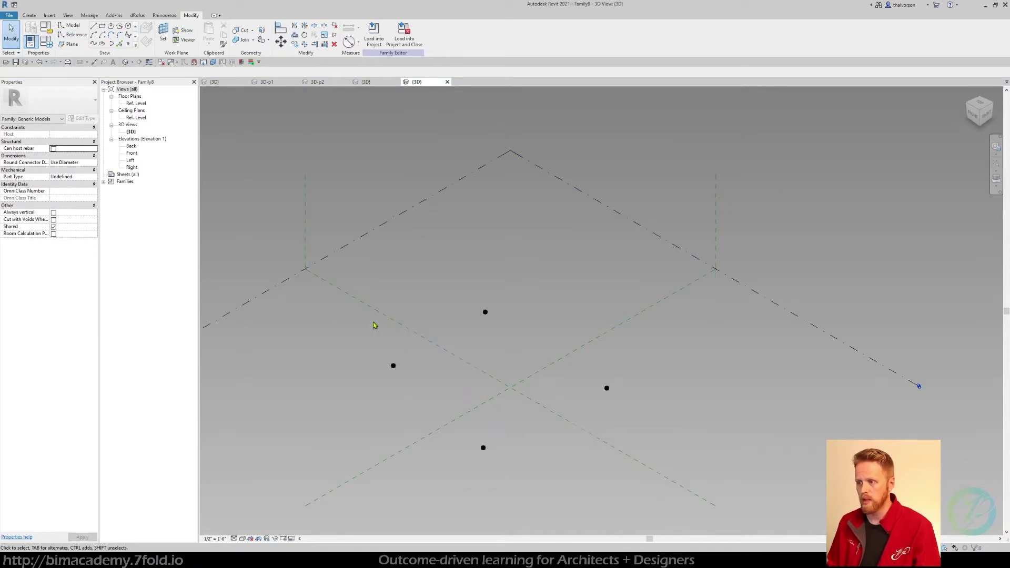
- Window-select the four points and make them adaptive points numbered 1–4
left_click_drag(355, 264, 676, 481)
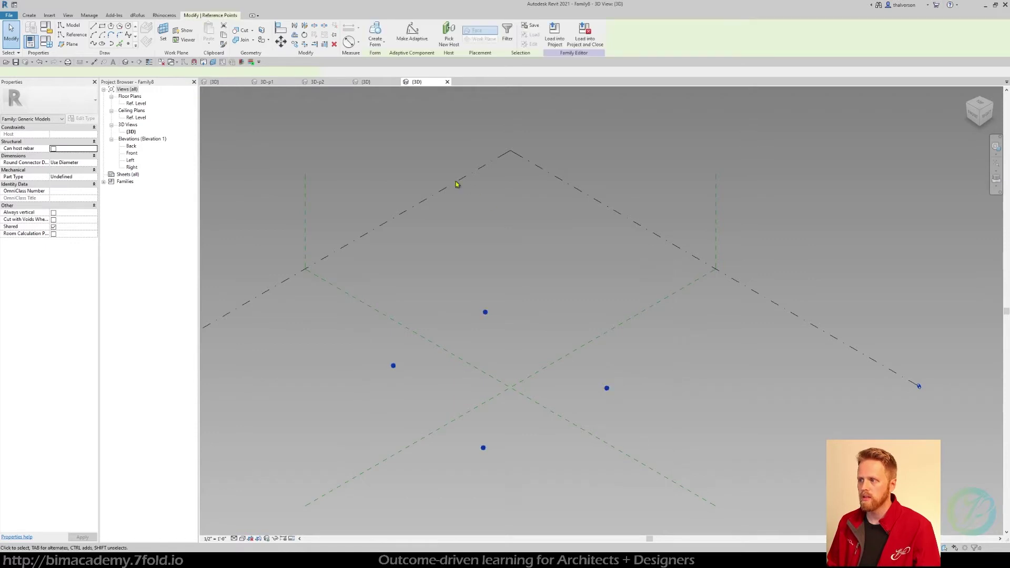
left_click(414, 39)
left_click(553, 286)
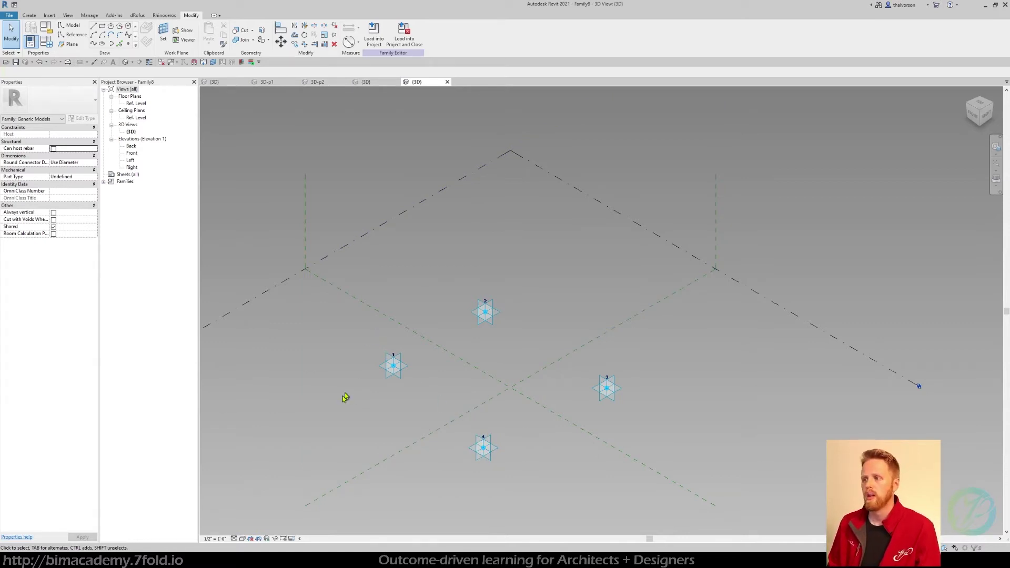
- Draw reference lines through adaptive points 1–2 and 2–3, each set as Is Reference Line
left_click_drag(357, 404, 515, 270)
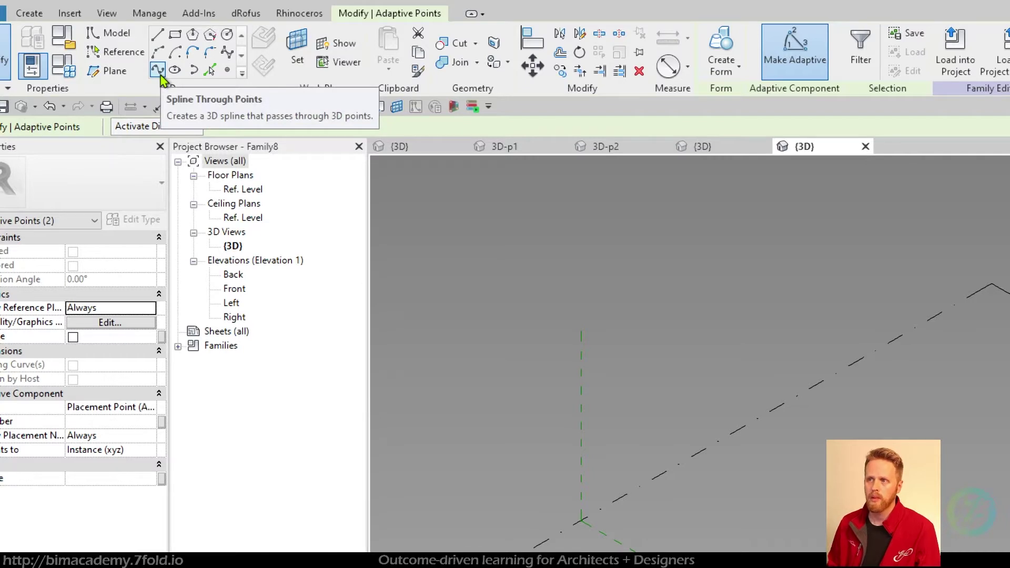
left_click(161, 76)
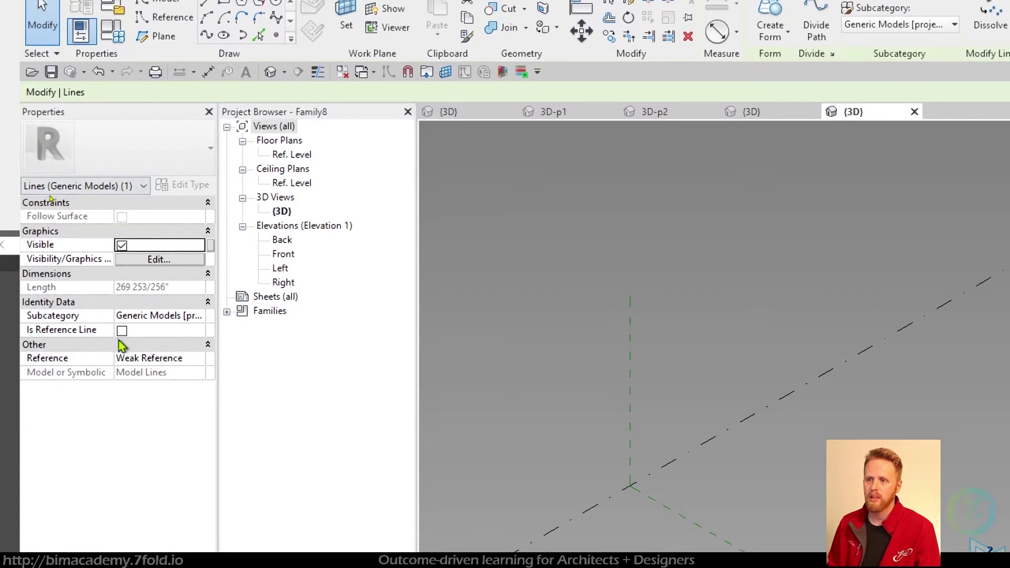
left_click(122, 332)
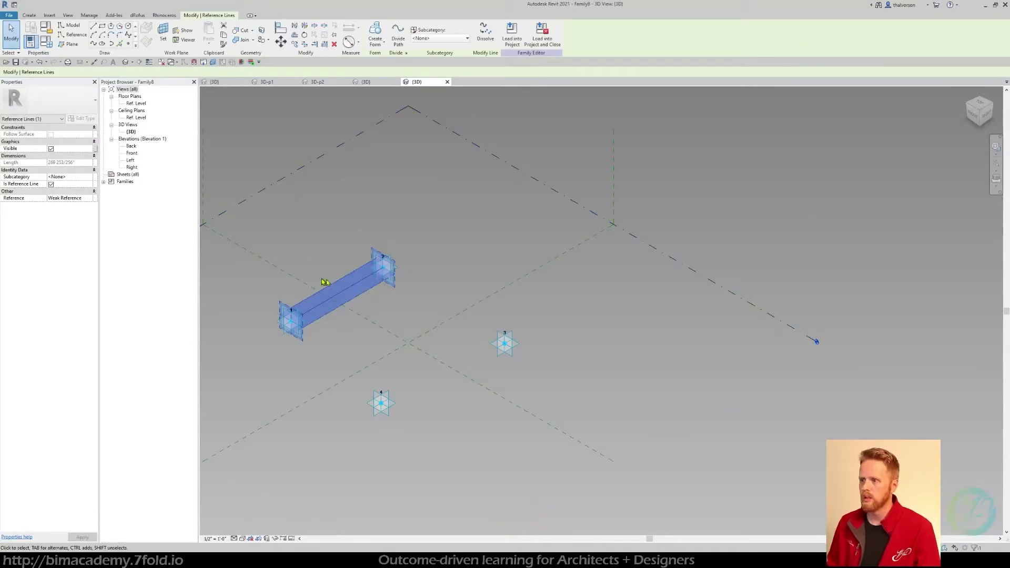
left_click(343, 233)
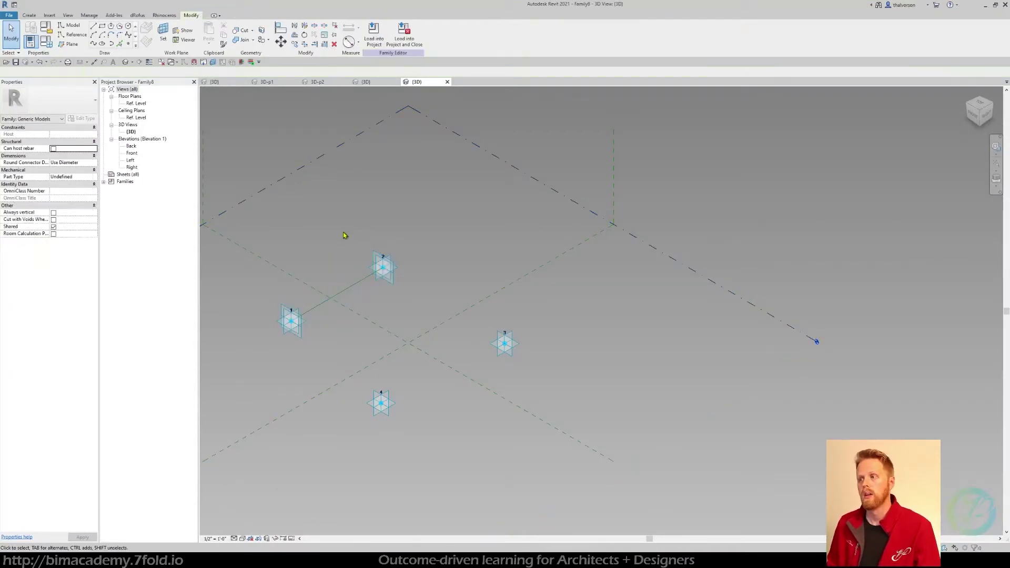
middle_click_drag(345, 232, 396, 252)
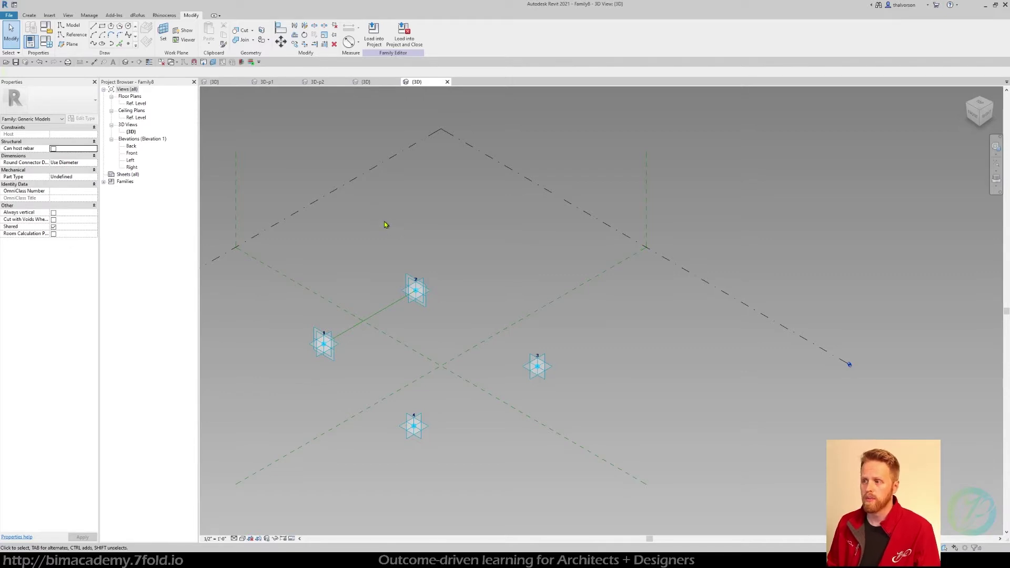
left_click_drag(386, 227, 456, 328)
left_click_drag(561, 392, 516, 349, "ctrl")
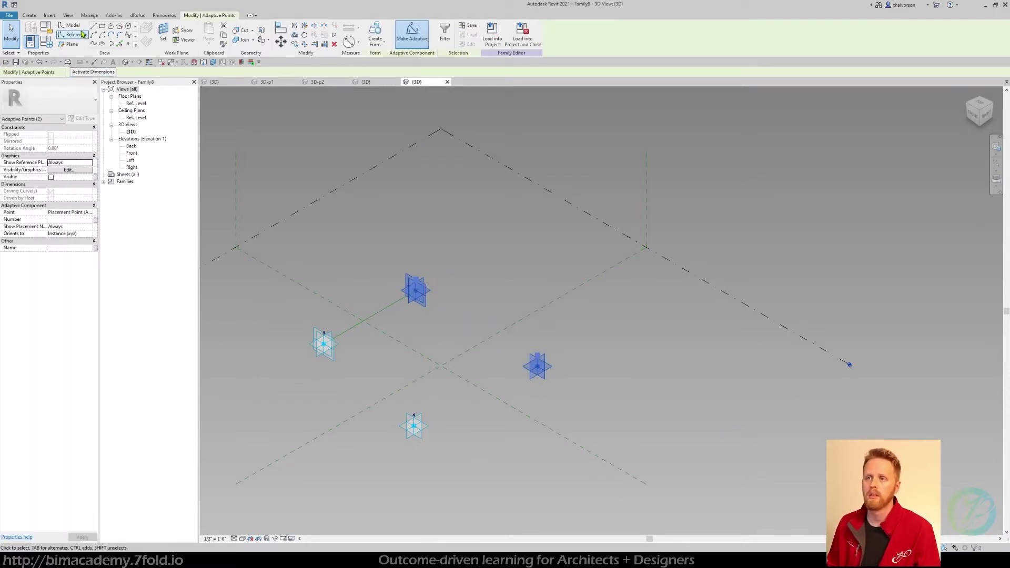
left_click(120, 44)
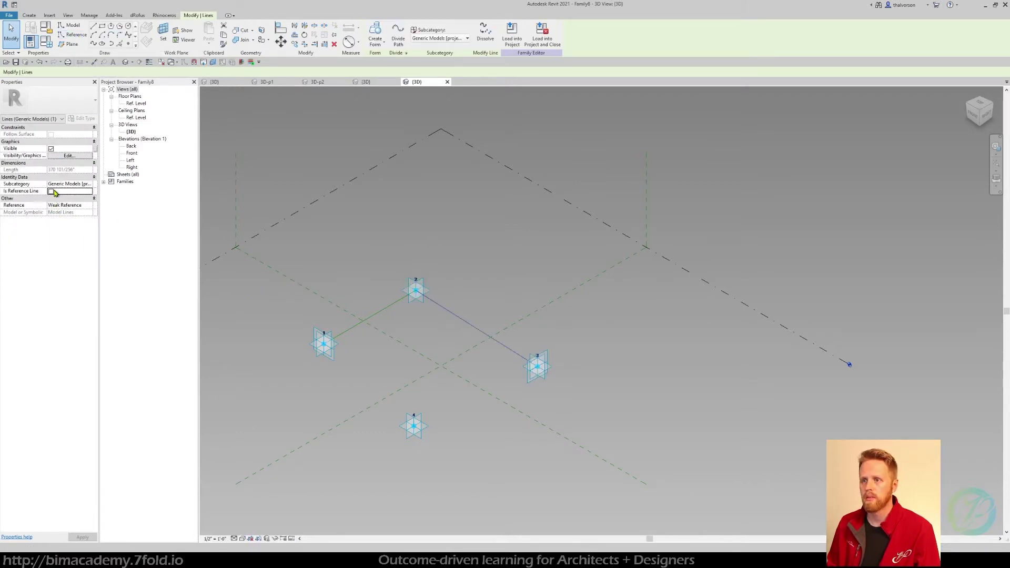
left_click(51, 191)
key("Escape")
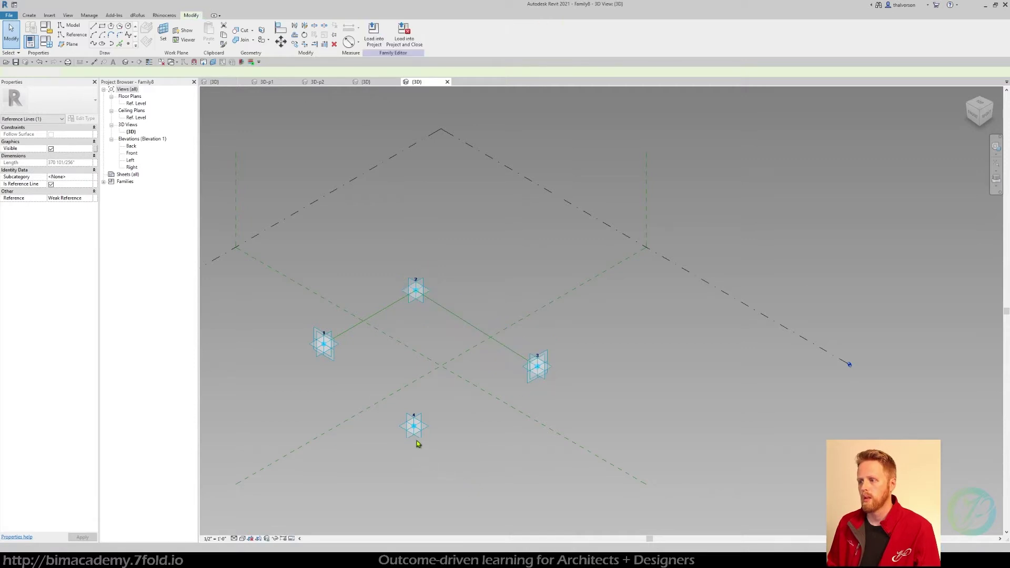
- Add reference lines 3–4 and 4–1 to close the loop, then Tab-select all four
left_click(414, 427)
left_click(537, 366, "ctrl")
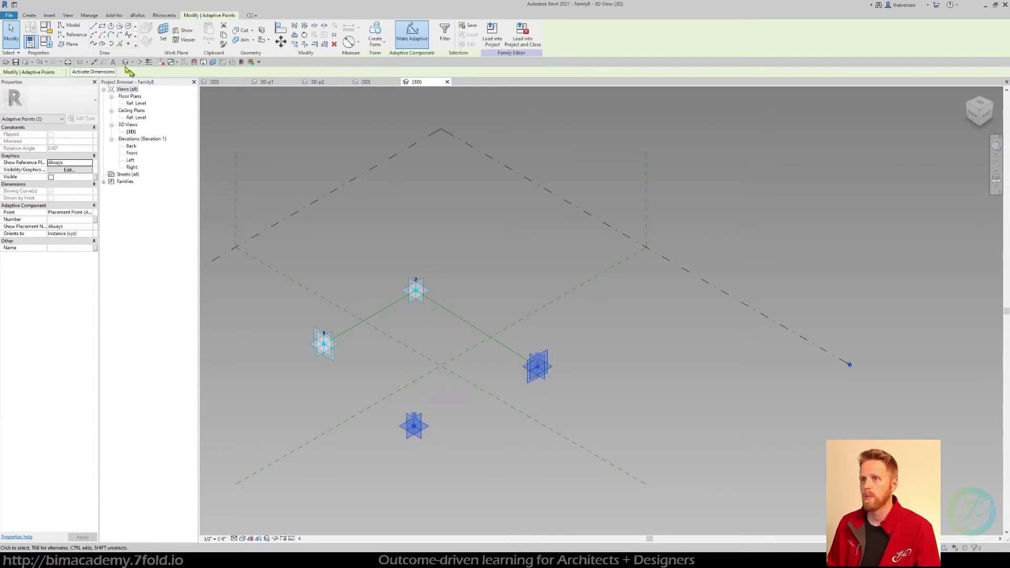
left_click(94, 44)
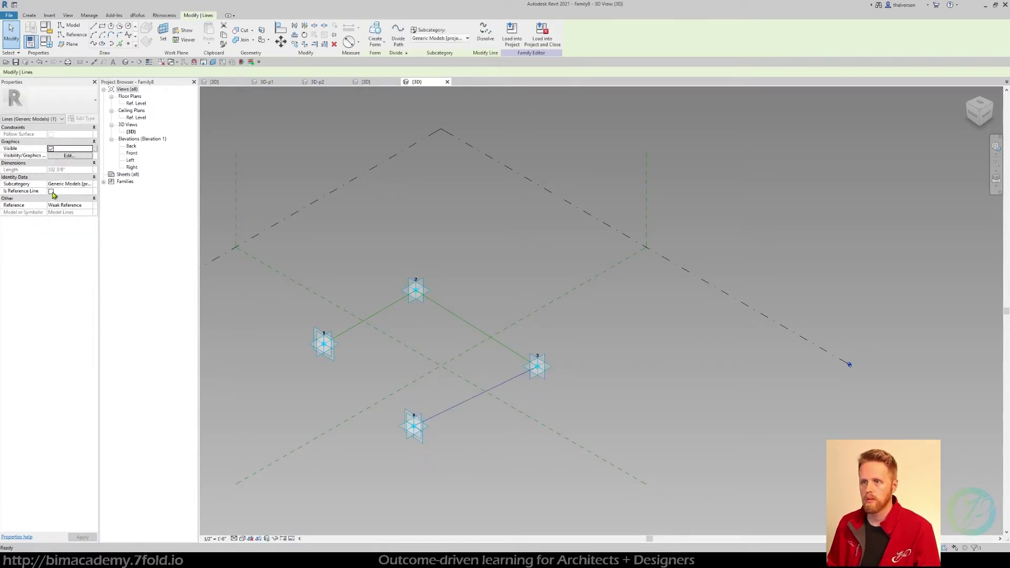
left_click(51, 192)
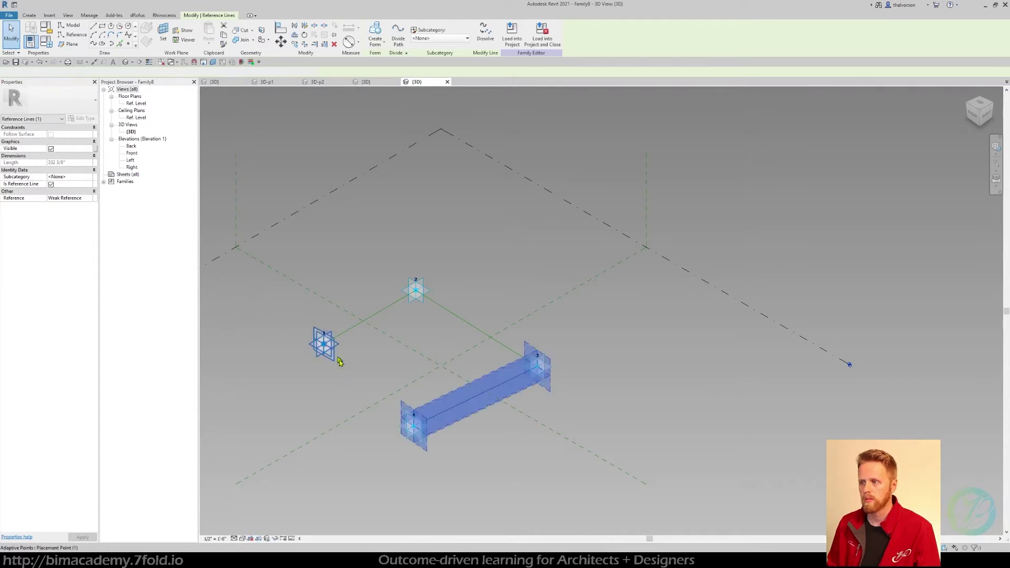
left_click(323, 344)
left_click(414, 426, "ctrl")
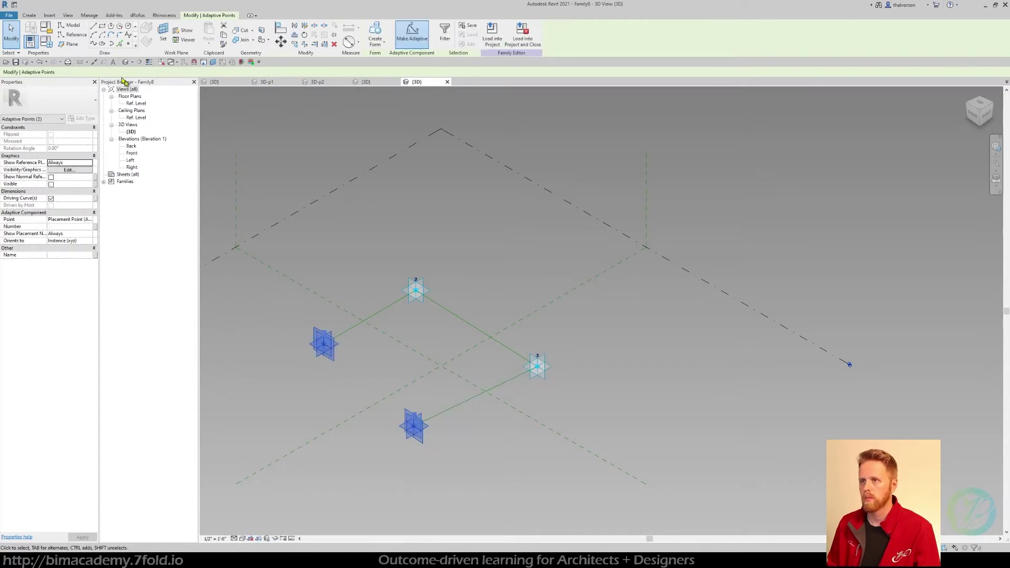
left_click(94, 44)
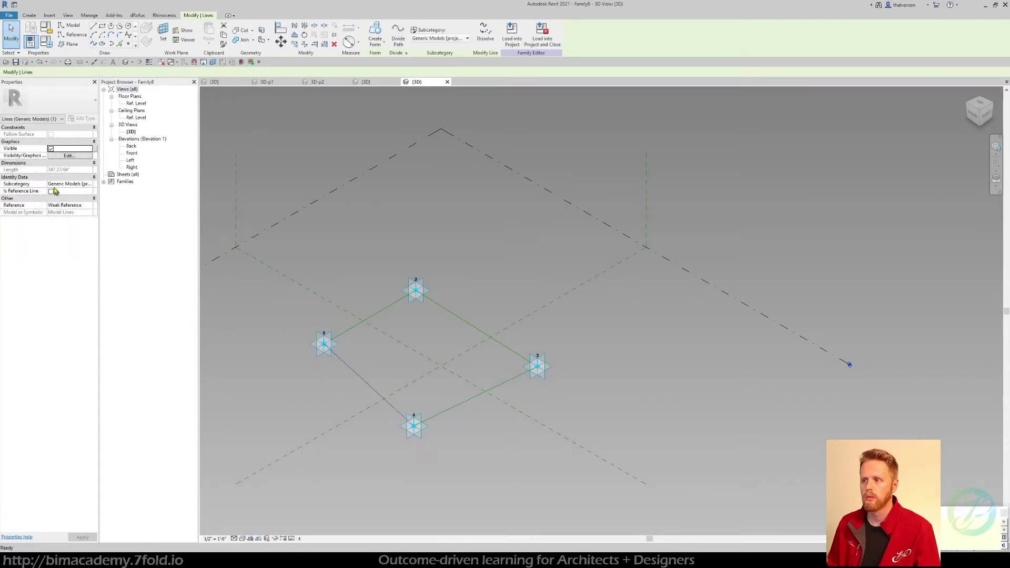
left_click(304, 387)
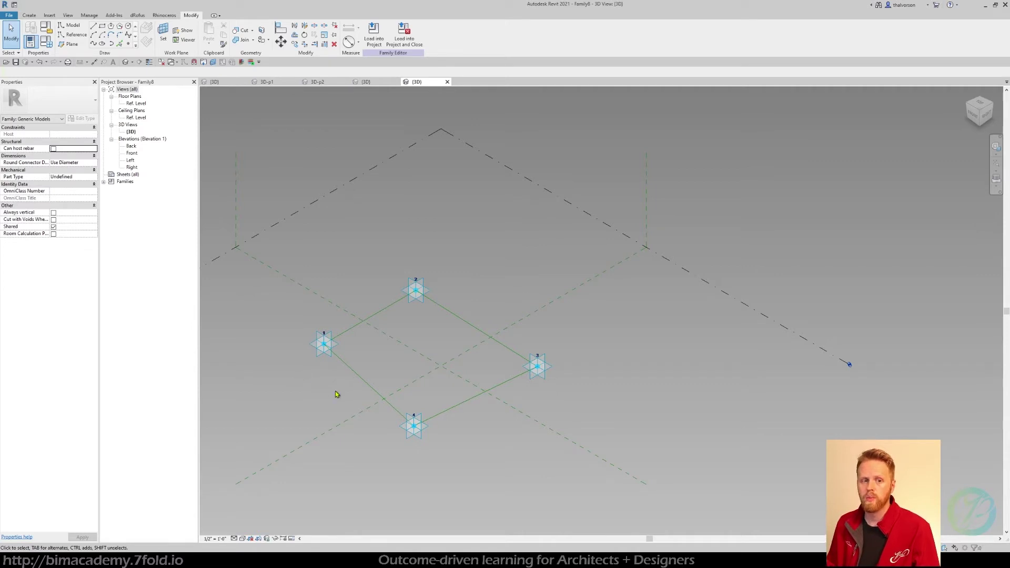
key("Tab")
left_click(370, 386)
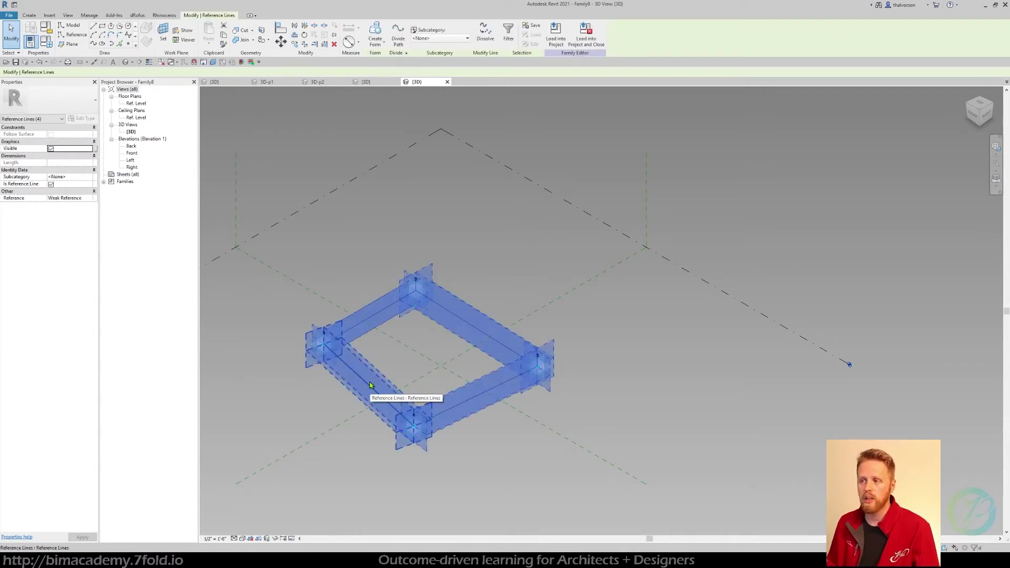
- Create a flat surface form from the four-line loop, then delete it
left_click(375, 32)
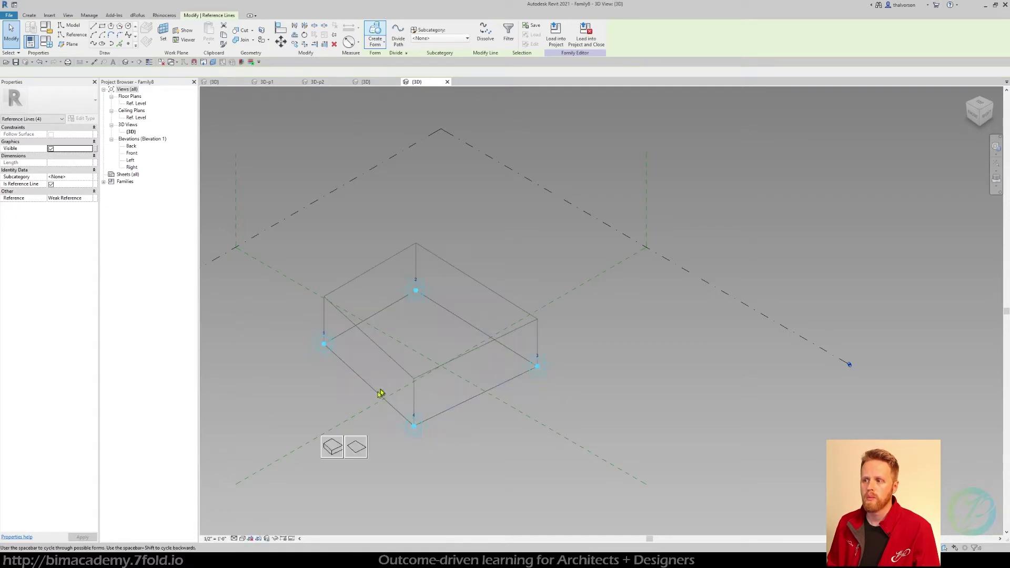
left_click(356, 447)
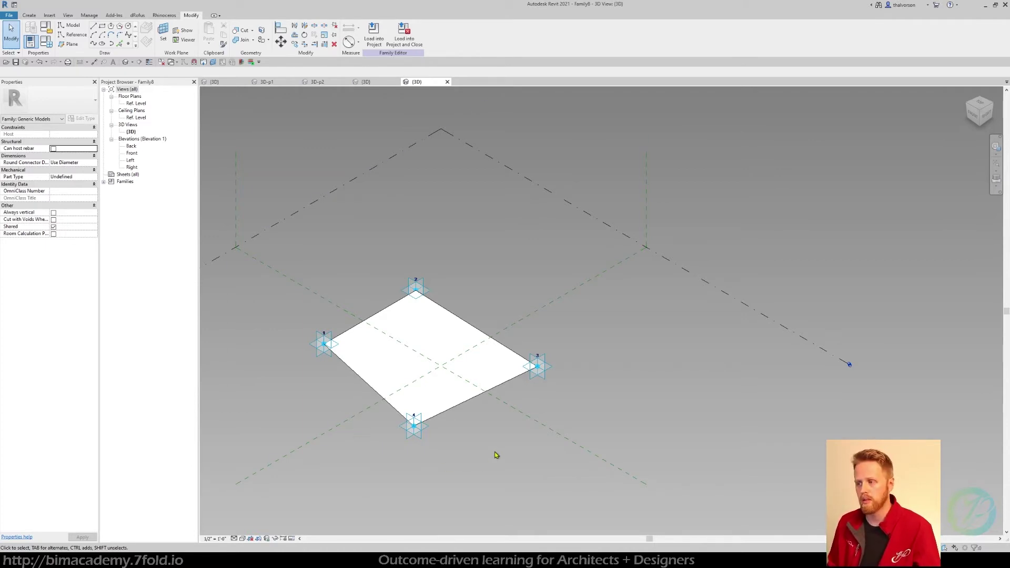
left_click(394, 377)
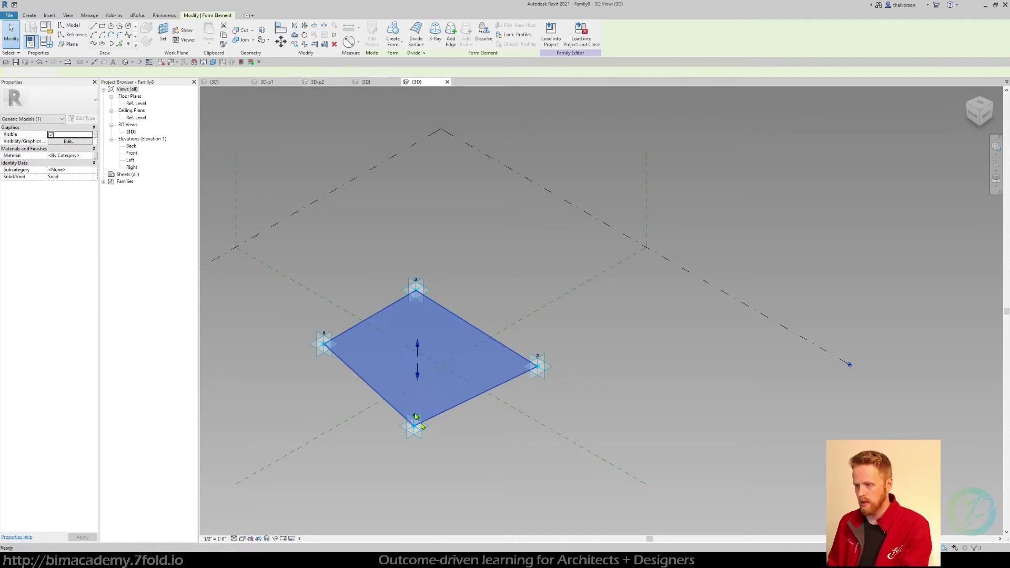
key("Delete")
scroll(368, 332, "up", 2)
key("Tab")
key("Tab")
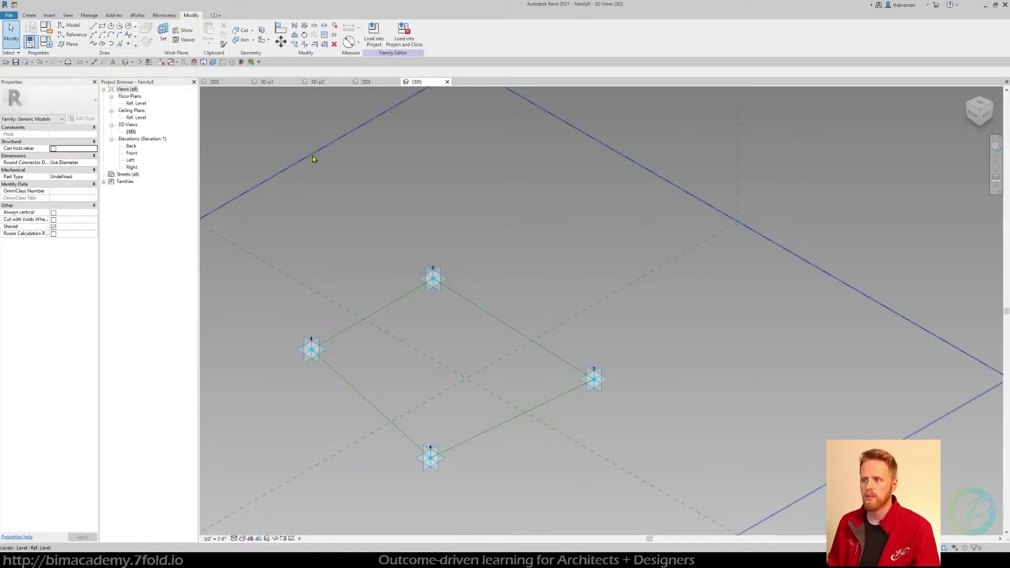
- Host two reference points on the 1–2 line, near points 1 and 2
left_click(75, 35)
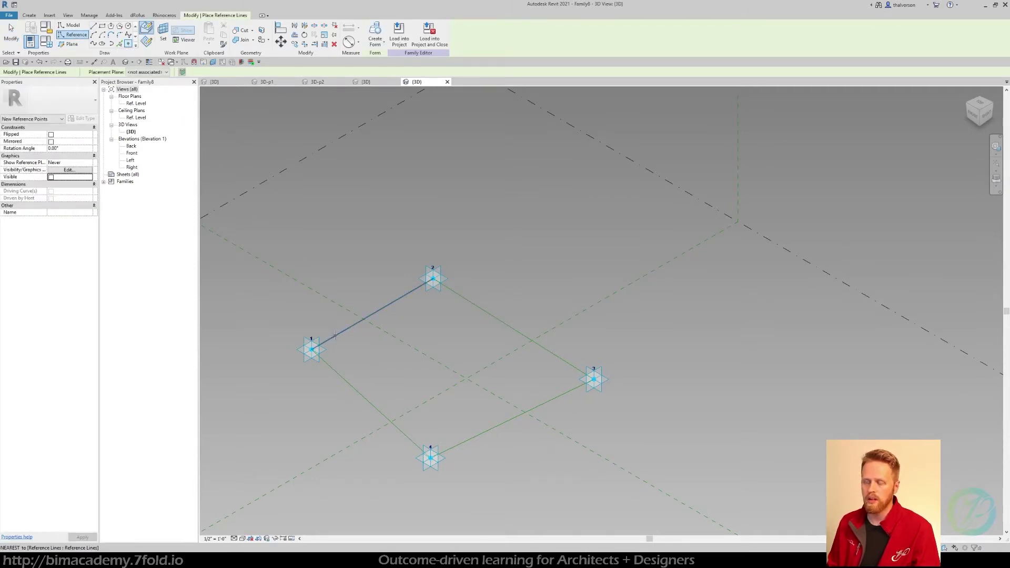
left_click(335, 335)
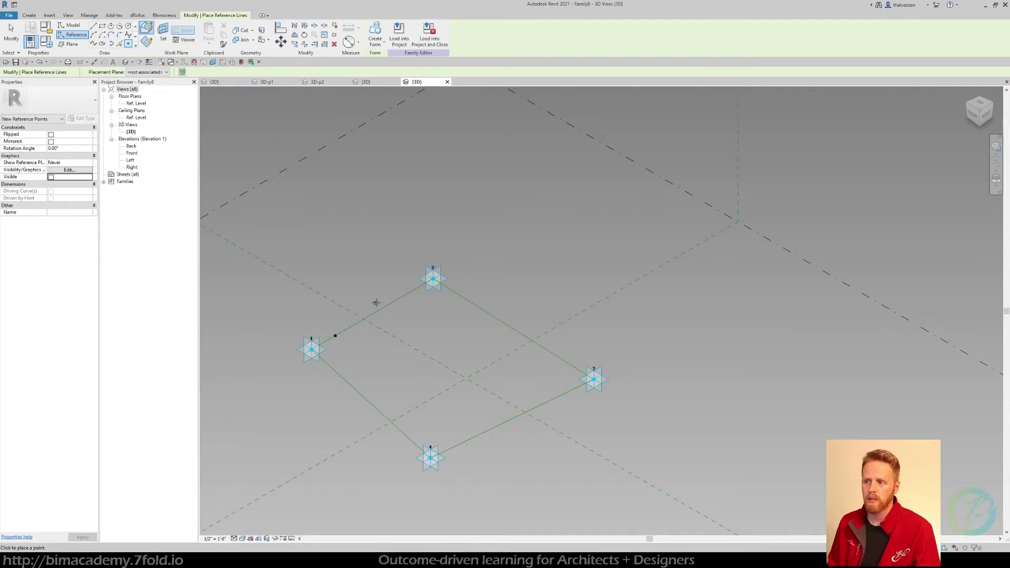
left_click(410, 294)
key("Escape")
key("Escape")
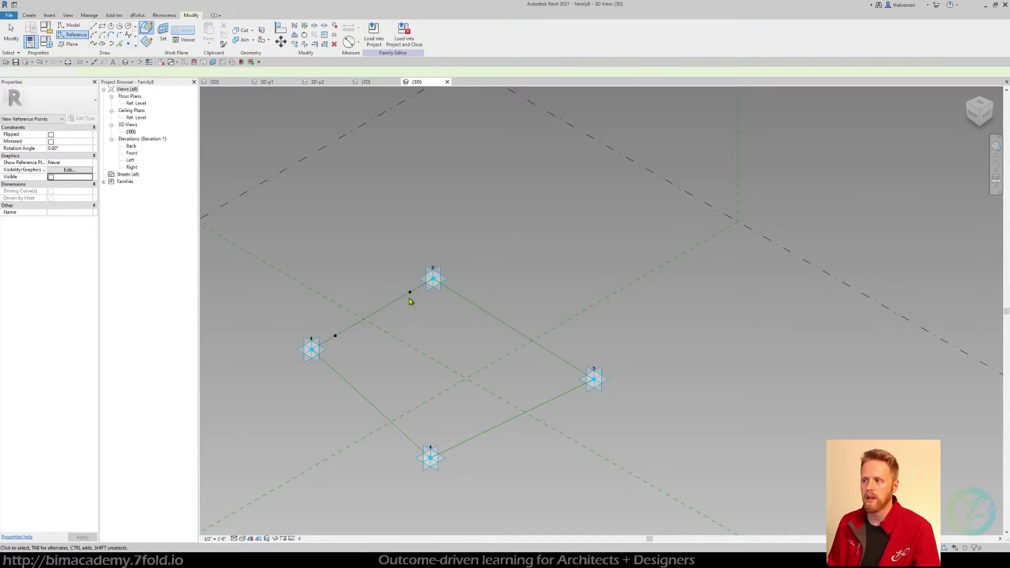
- Test the hosted points by moving adaptive point 1, then undo the move
left_click(344, 345)
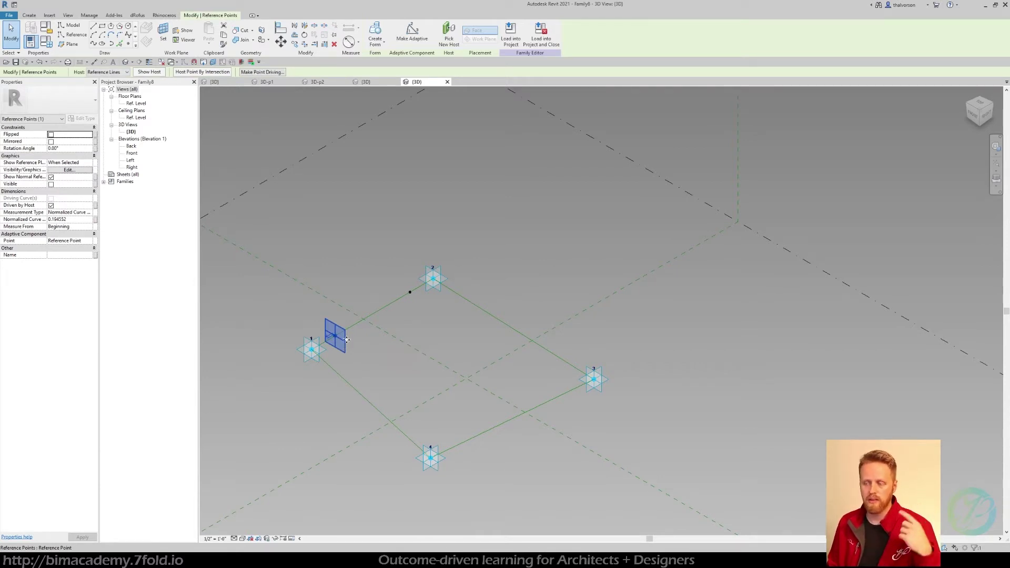
left_click(311, 343)
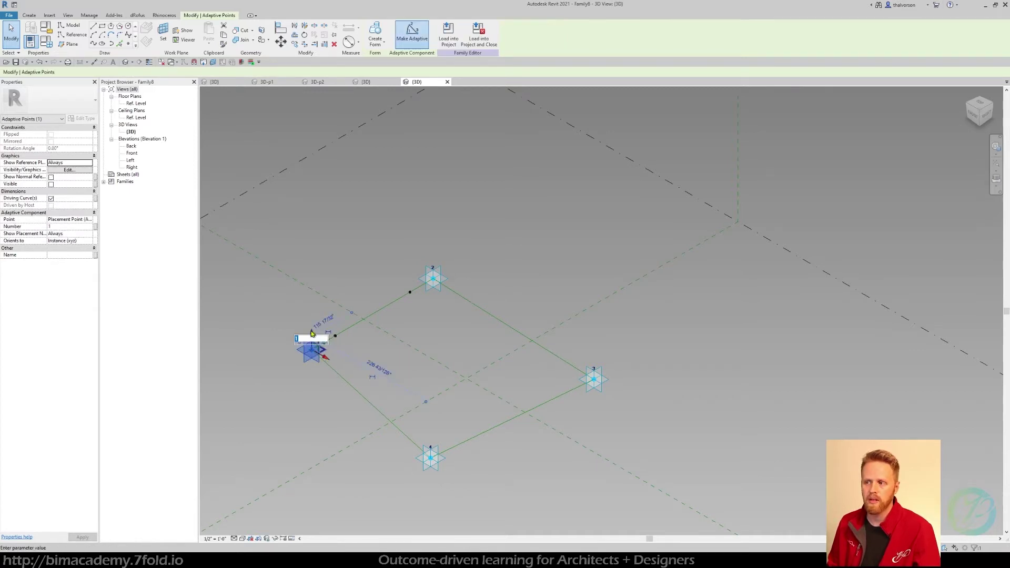
left_click_drag(313, 335, 339, 291)
key("ctrl+z")
key("Escape")
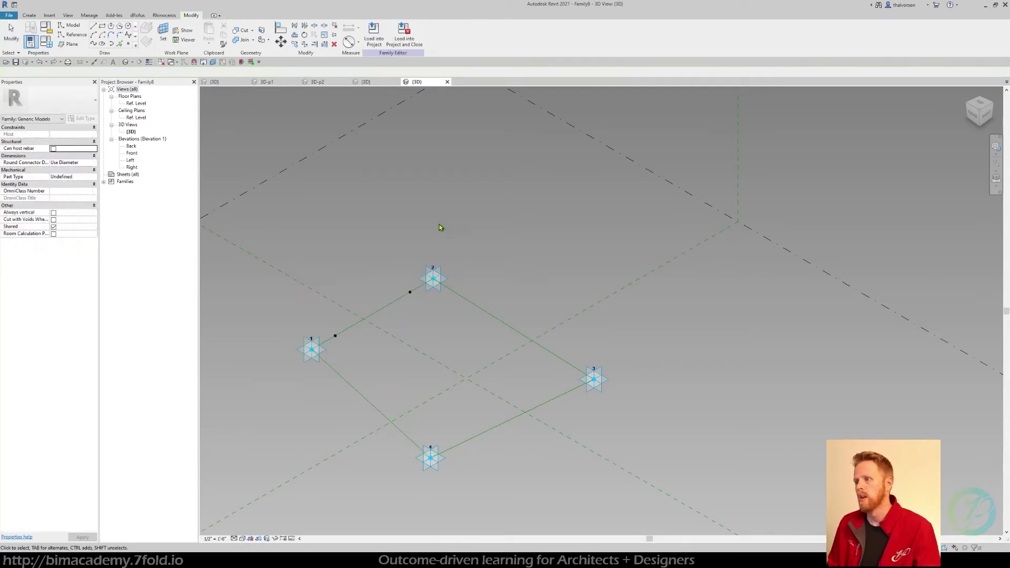
scroll(433, 232, "down", 1)
middle_click_drag(433, 232, 356, 230)
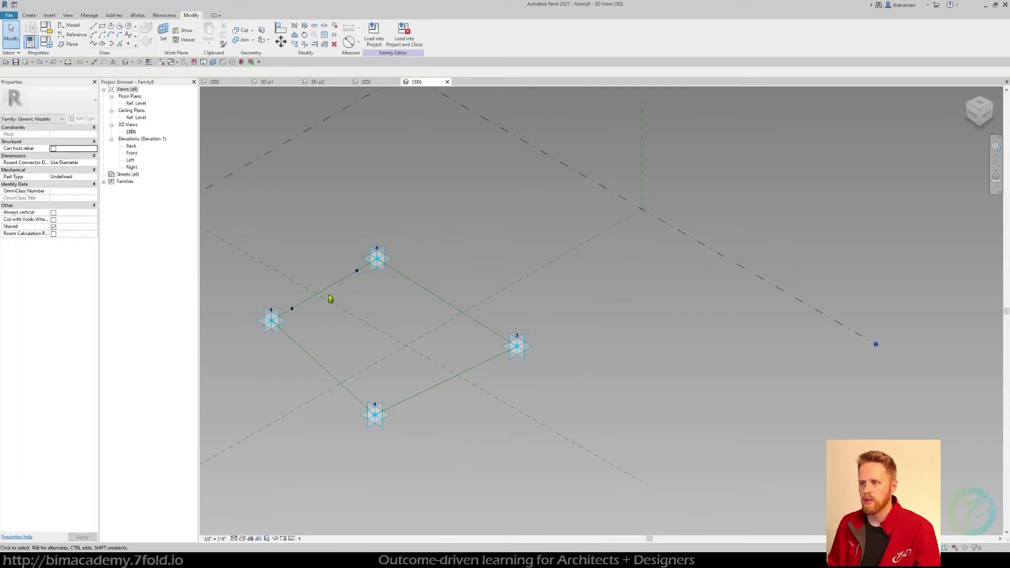
- Host two reference points on the 4–3 line, near points 4 and 3
left_click(130, 45)
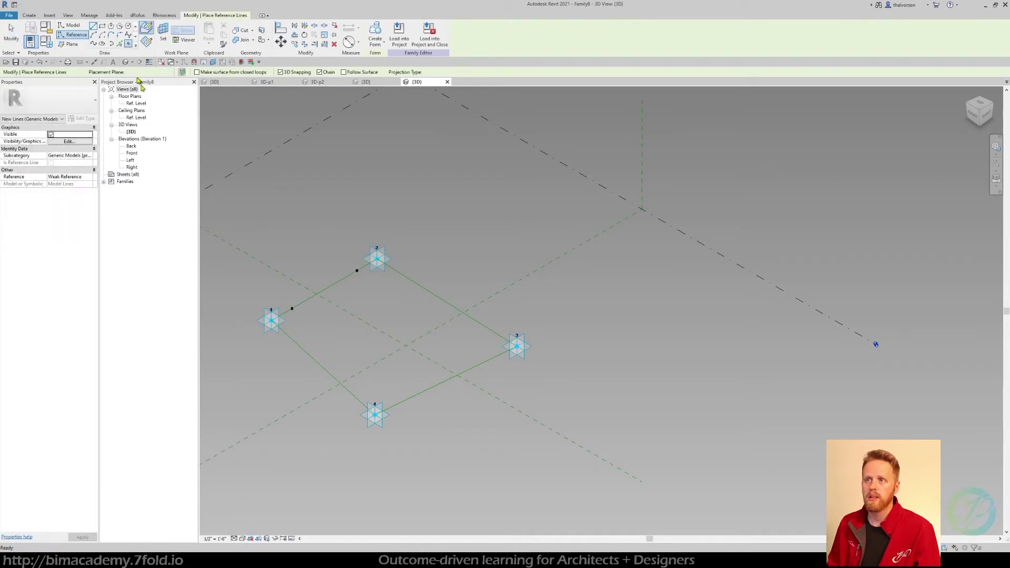
left_click(399, 403)
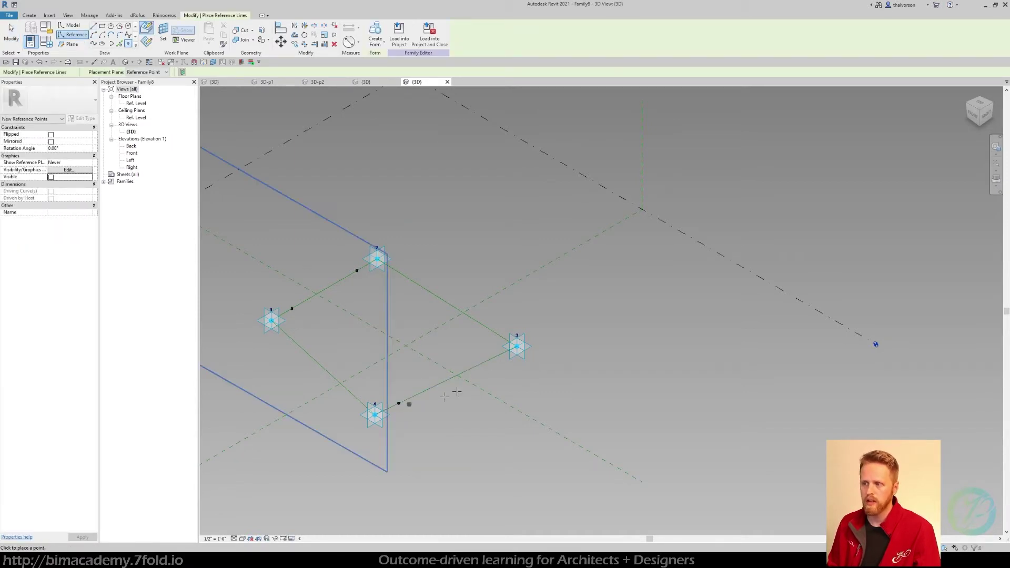
left_click(490, 359)
key("Escape")
key("Escape")
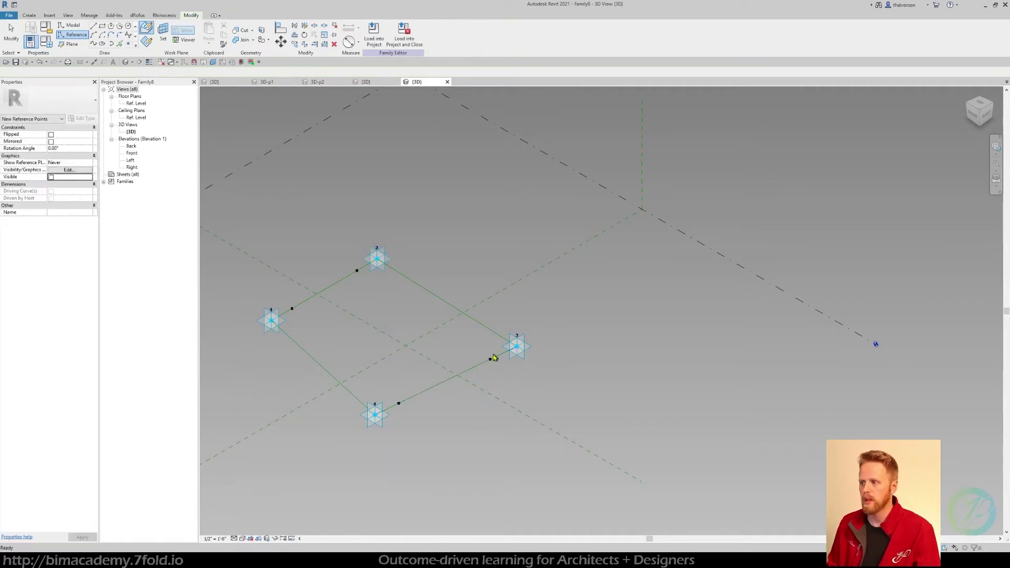
left_click(490, 360)
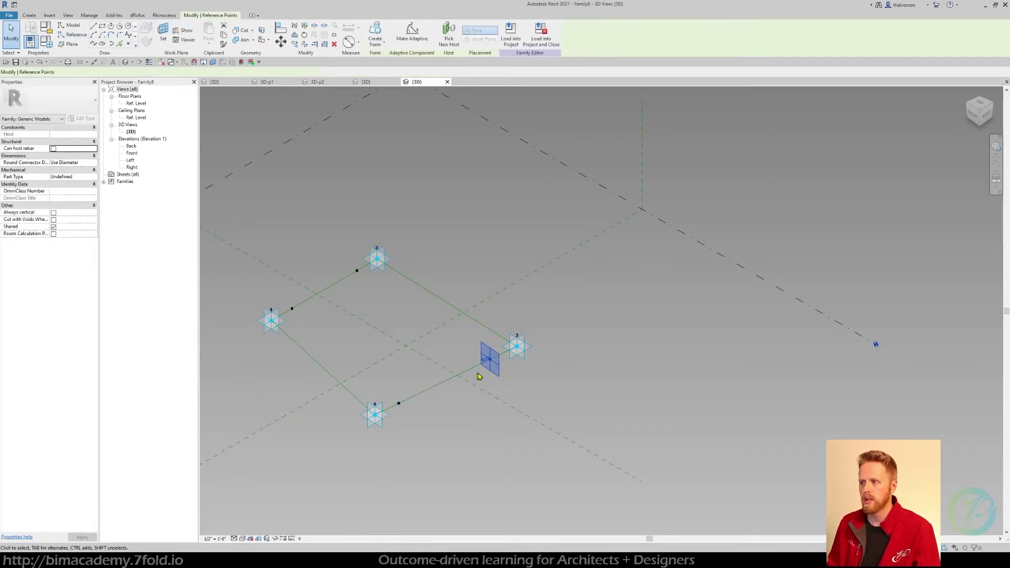
left_click(400, 404)
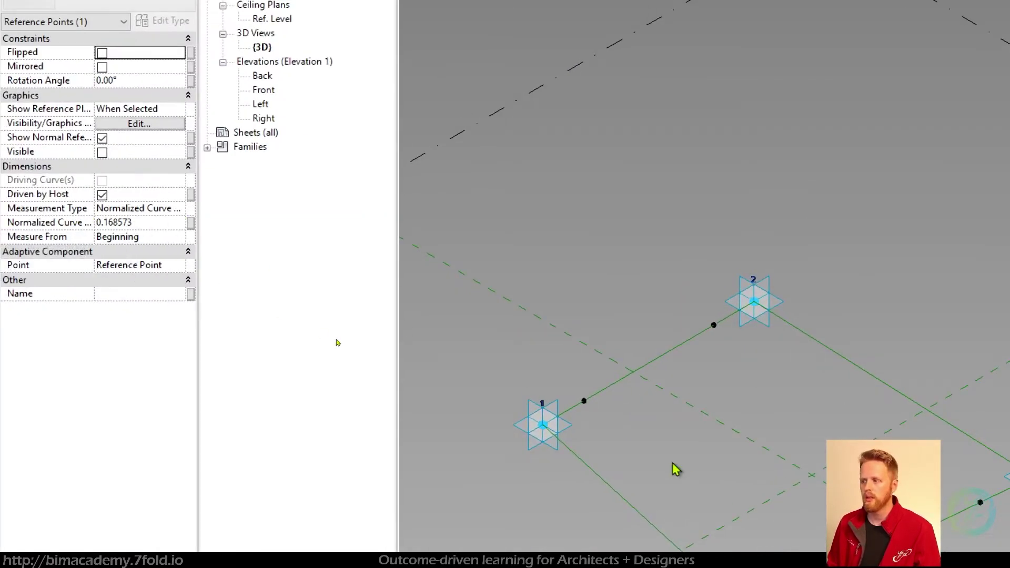
- Make the hosted point near point 1 measure by Segment Length with value '0 2'
left_click(588, 409)
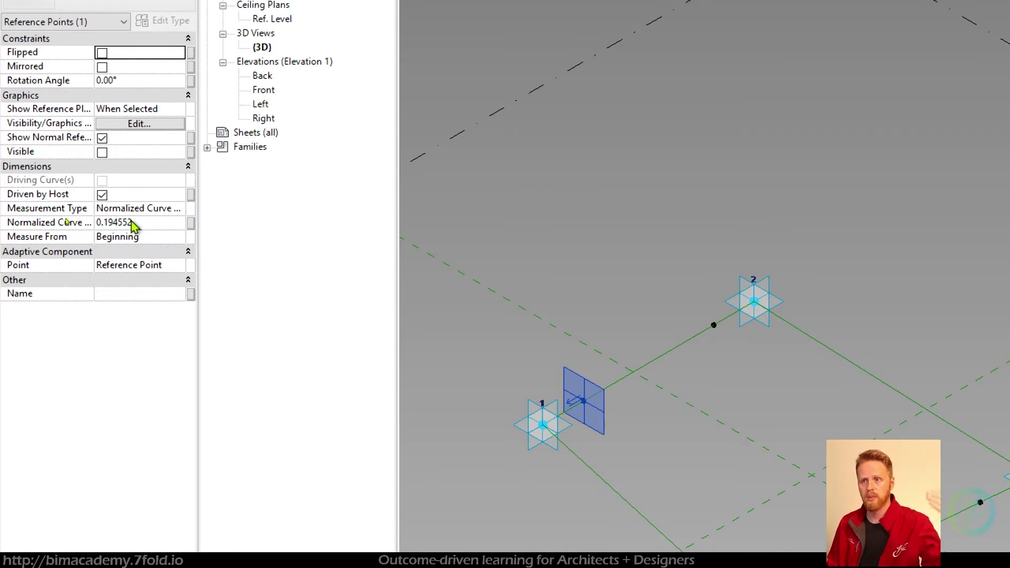
left_click(180, 211)
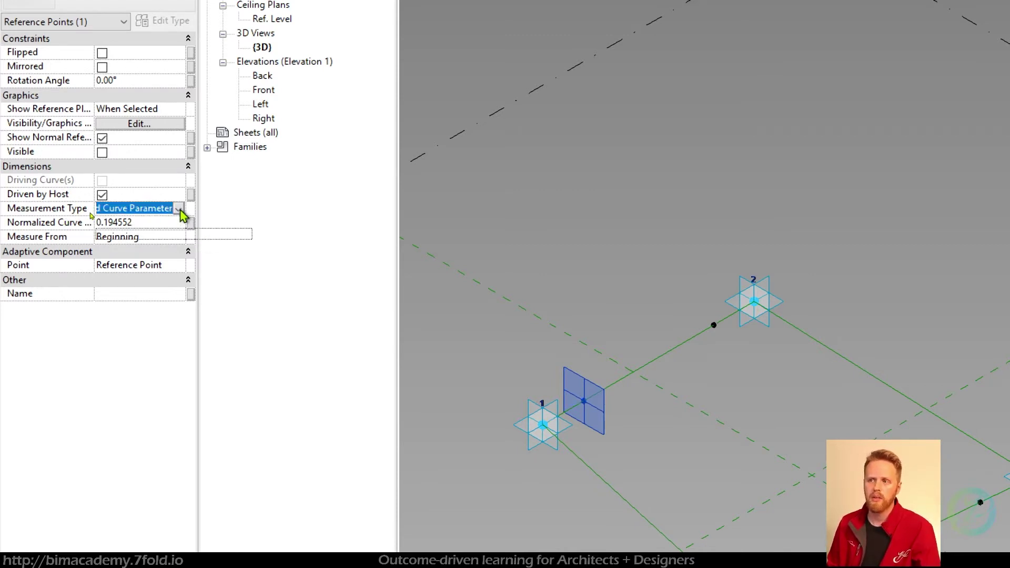
left_click(179, 209)
left_click(148, 247)
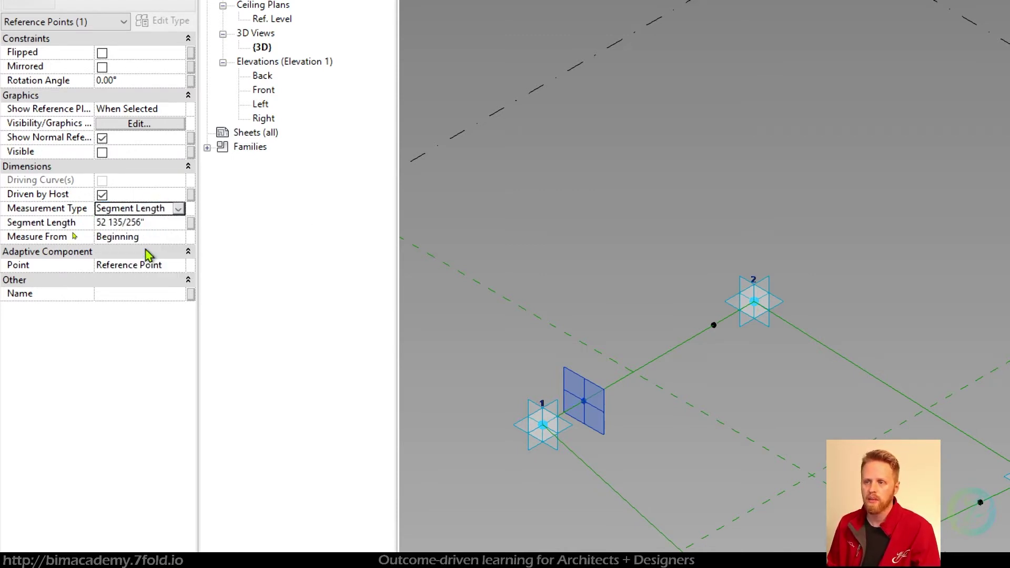
left_click(157, 222)
type("0")
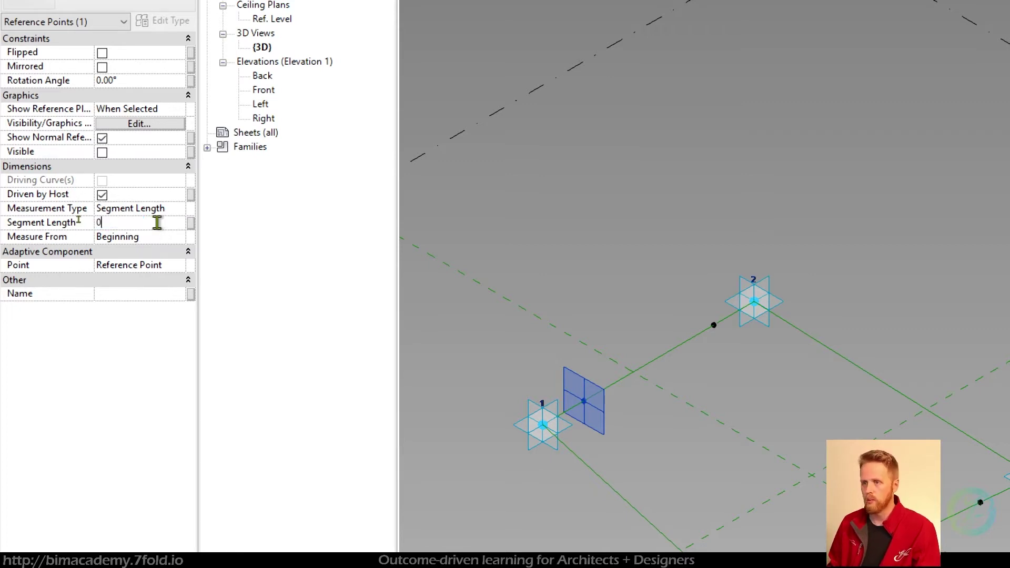
type(" 2")
key("Return")
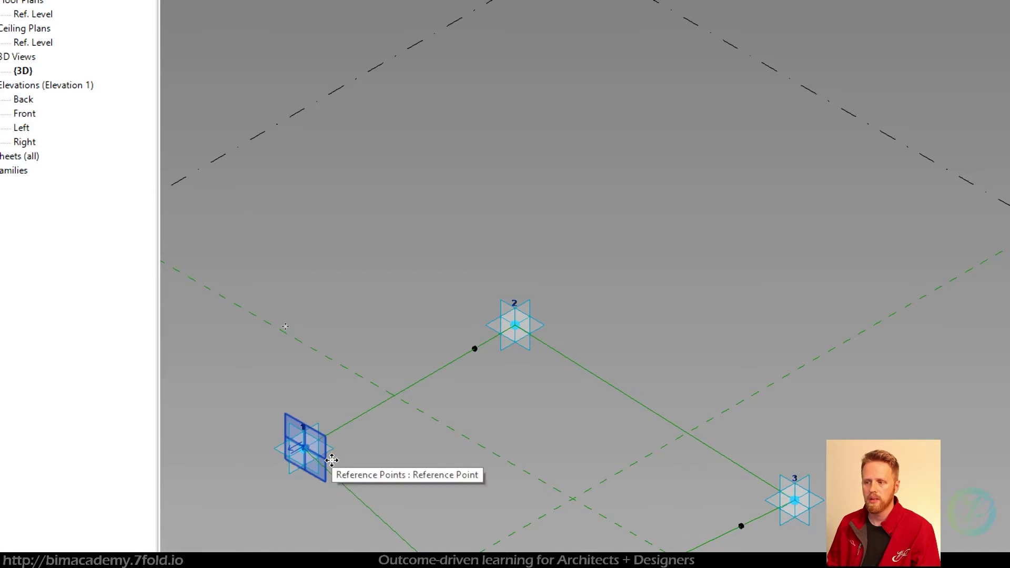
left_click(295, 384)
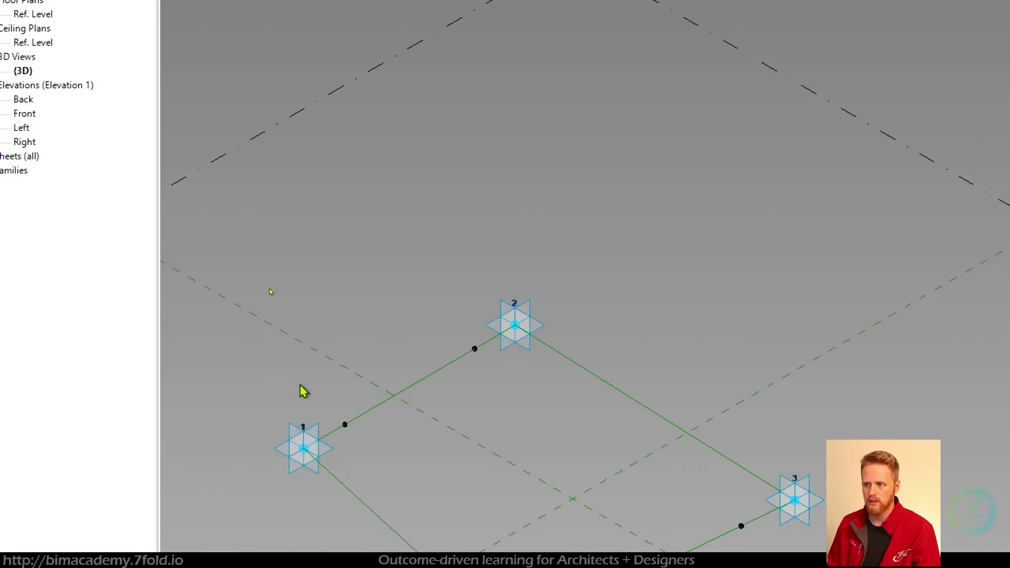
middle_click_drag(330, 395, 589, 383)
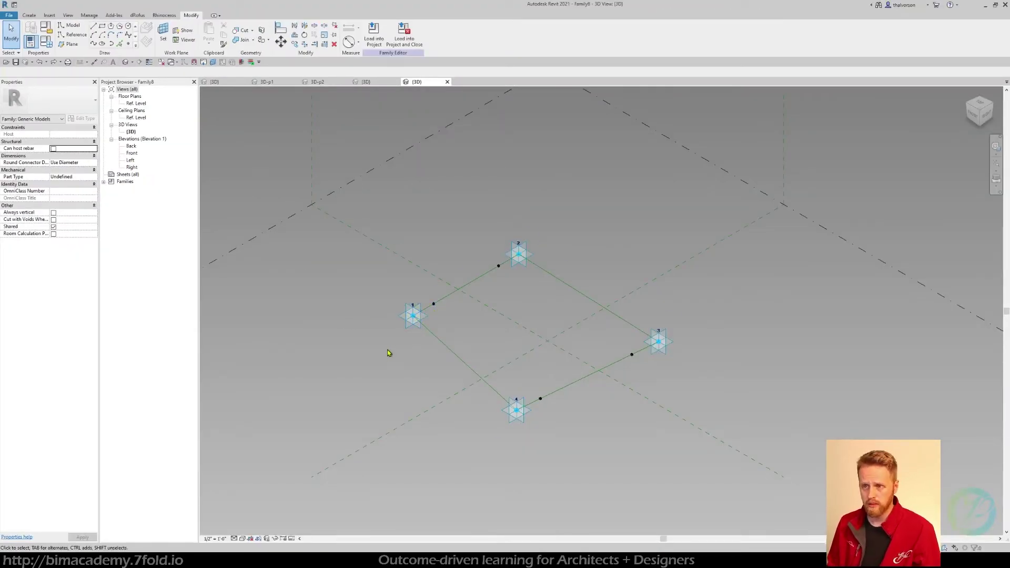
- Join the hosted points near points 1 and 4 with a reference line
left_click(433, 303)
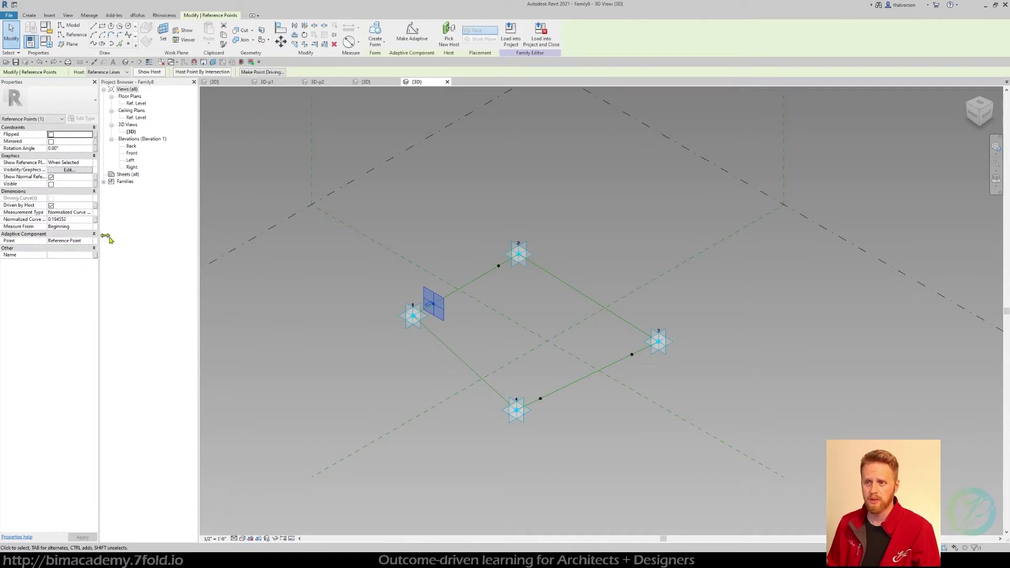
left_click(389, 378)
key("Tab")
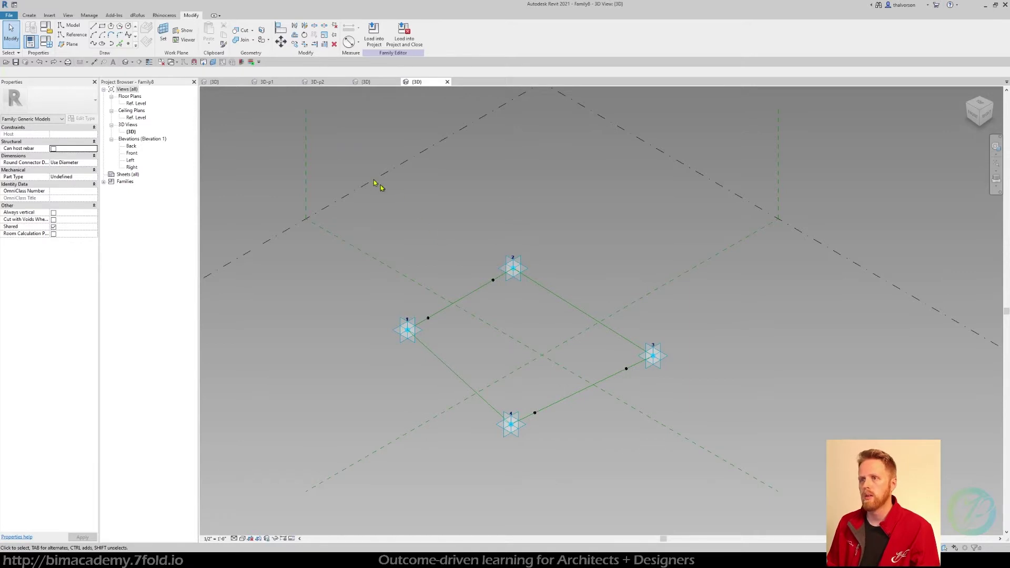
left_click(429, 319)
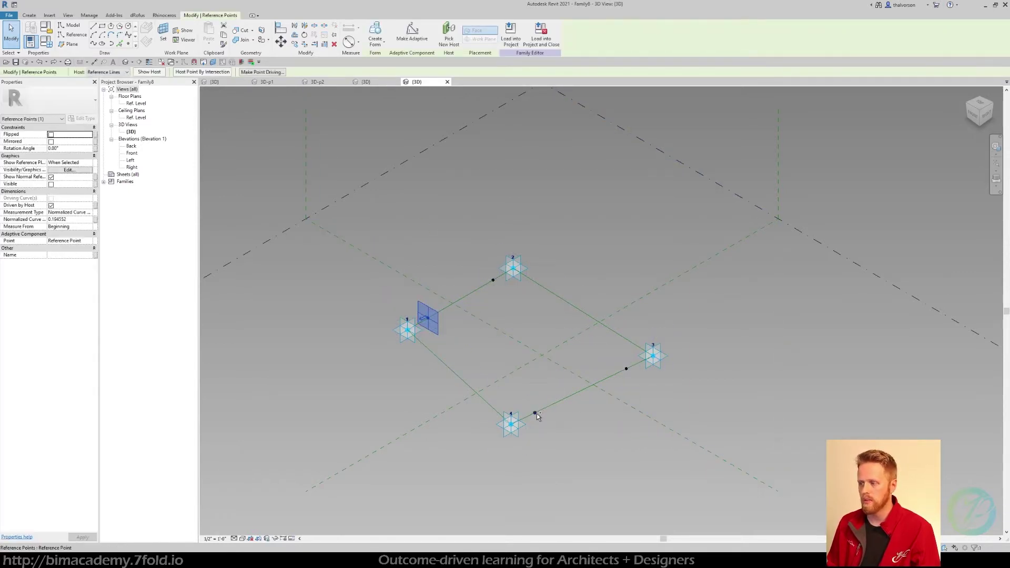
left_click(536, 413, "ctrl")
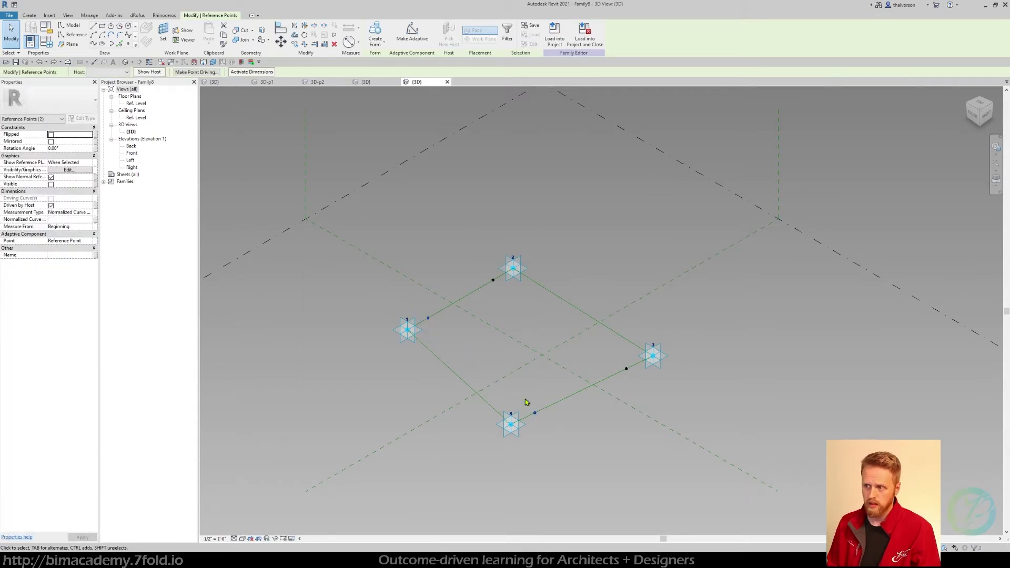
left_click(93, 43)
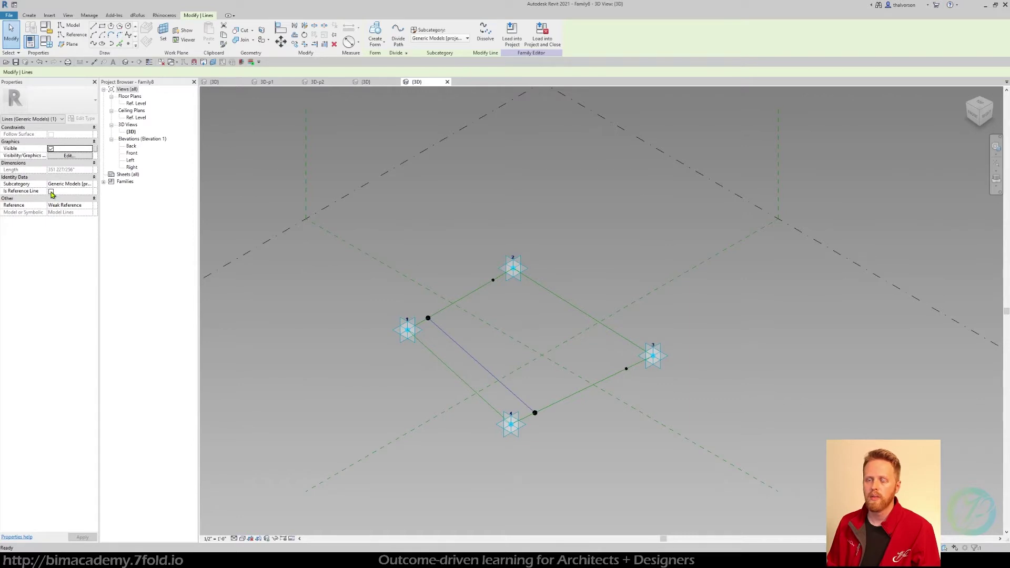
left_click(51, 192)
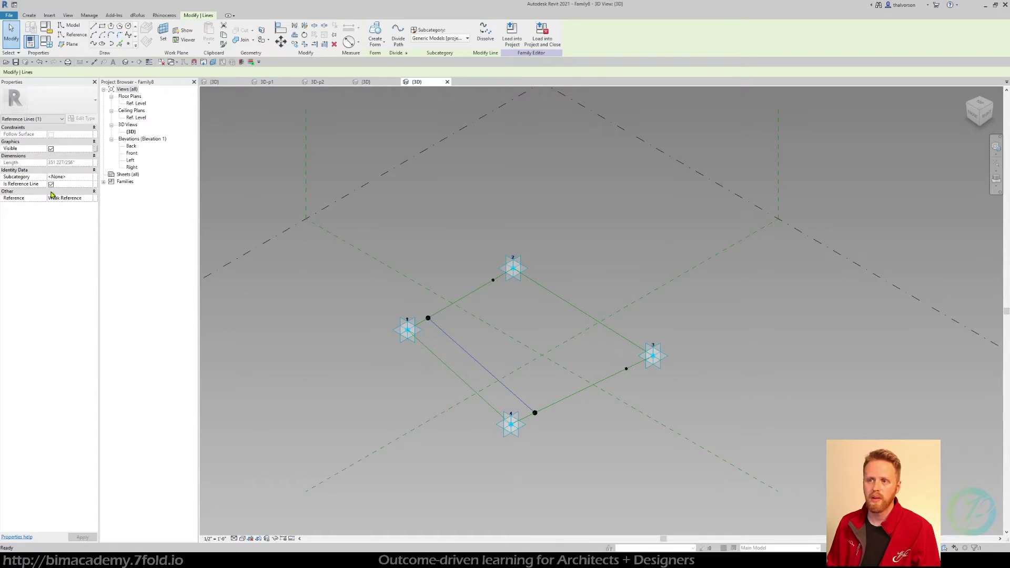
left_click(442, 240)
- Join the hosted point near point 2 to the opposite edge with a second reference line
left_click(493, 280)
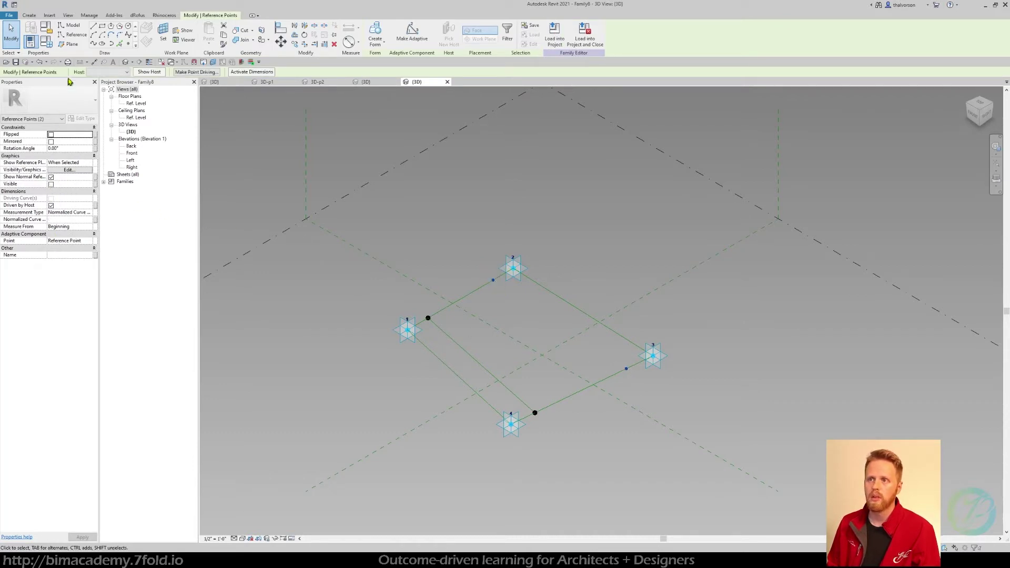
left_click(93, 43)
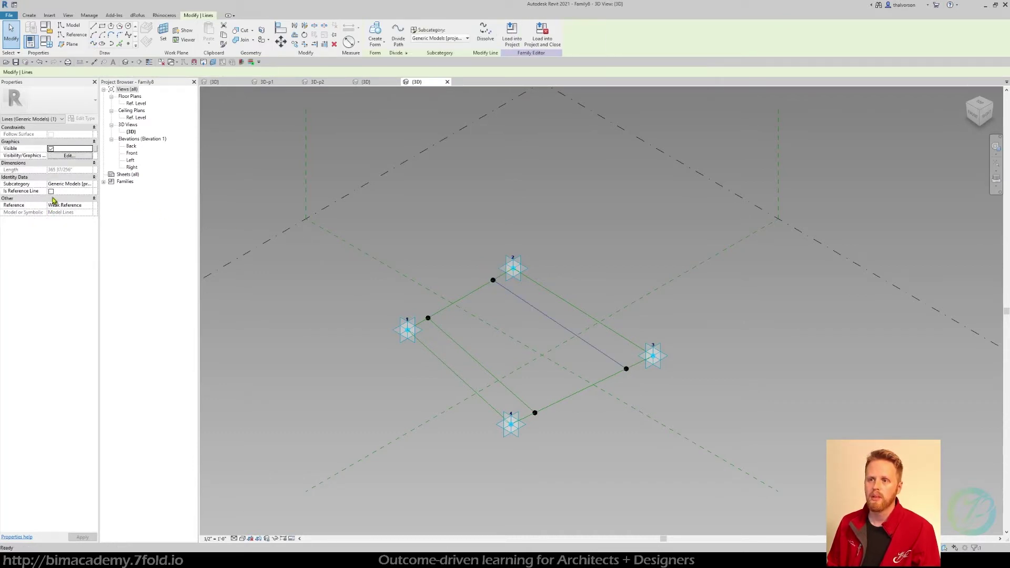
left_click(51, 191)
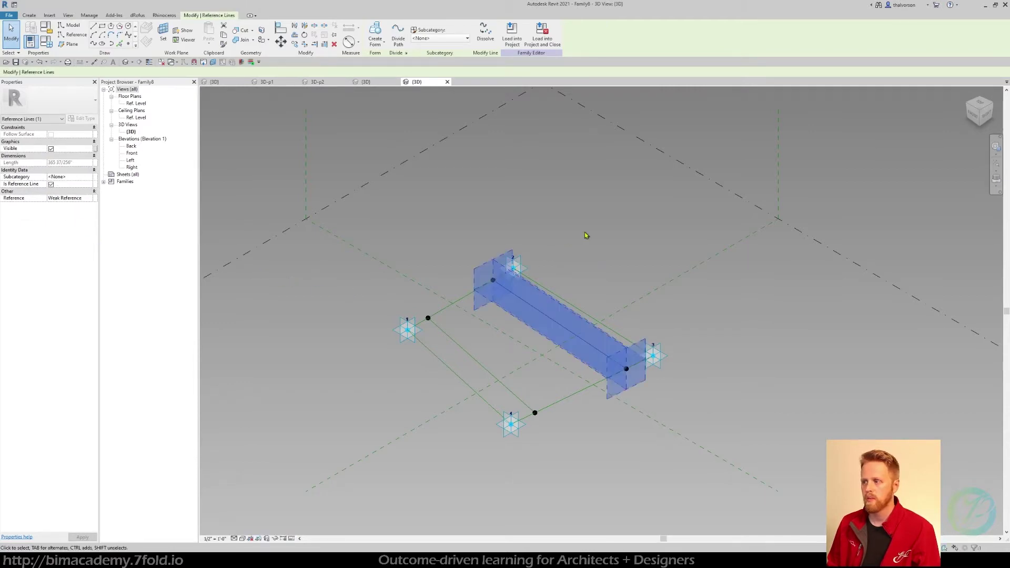
left_click(553, 241)
middle_click_drag(554, 241, 531, 244)
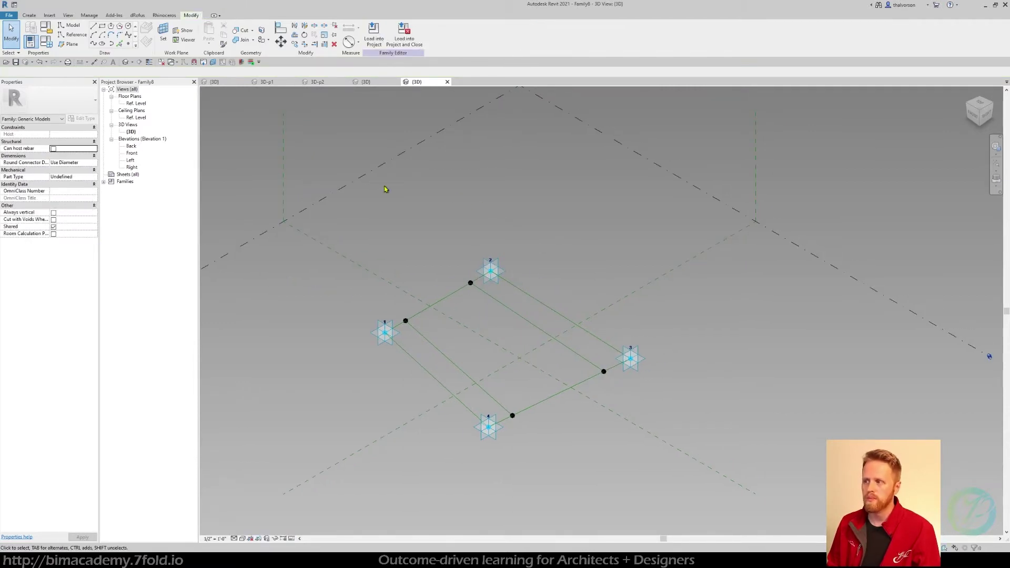
- Place reference points on the left and right bridging reference lines
left_click(127, 45)
left_click(127, 45)
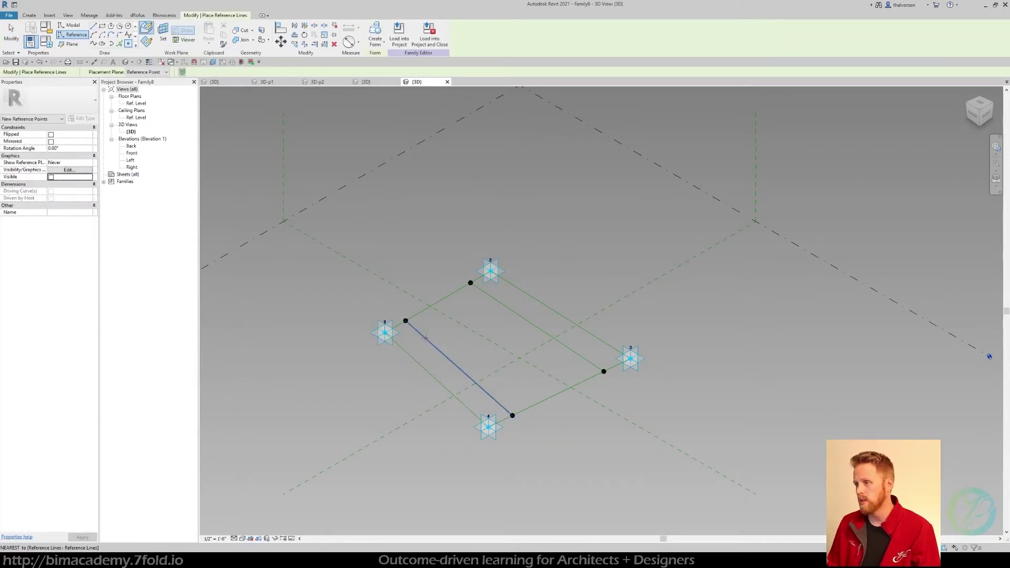
left_click(425, 338)
left_click(492, 398)
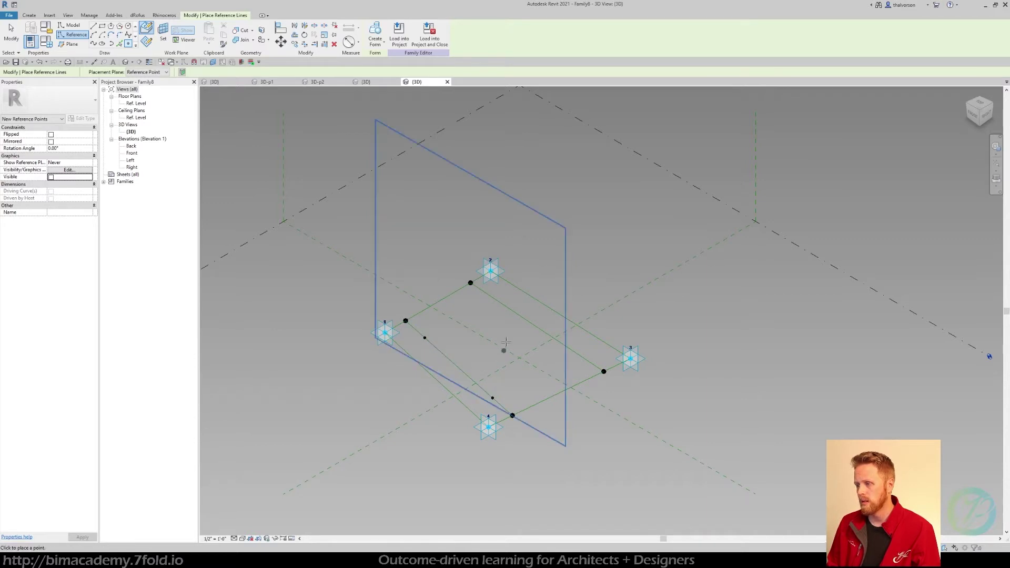
left_click(581, 356)
key("Escape")
key("Escape")
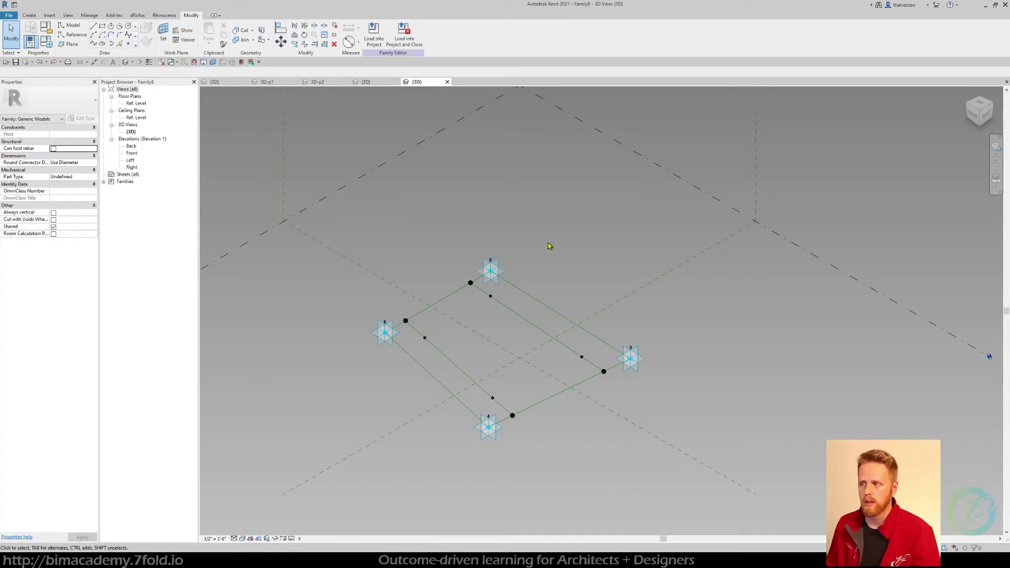
- Draw straight reference lines joining the upper points and the lower points to close the loop
left_click(73, 35)
left_click(93, 27)
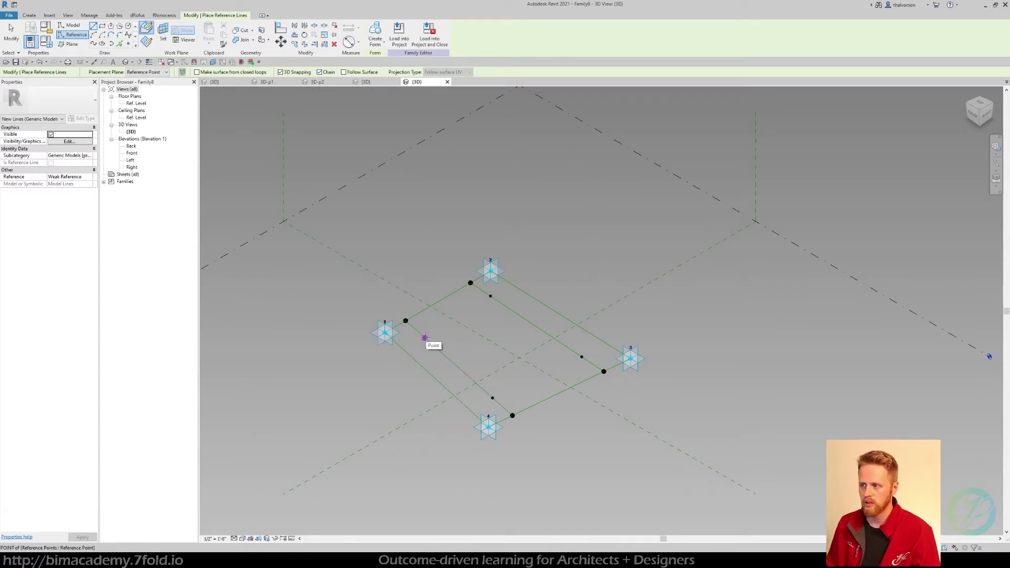
left_click(491, 295)
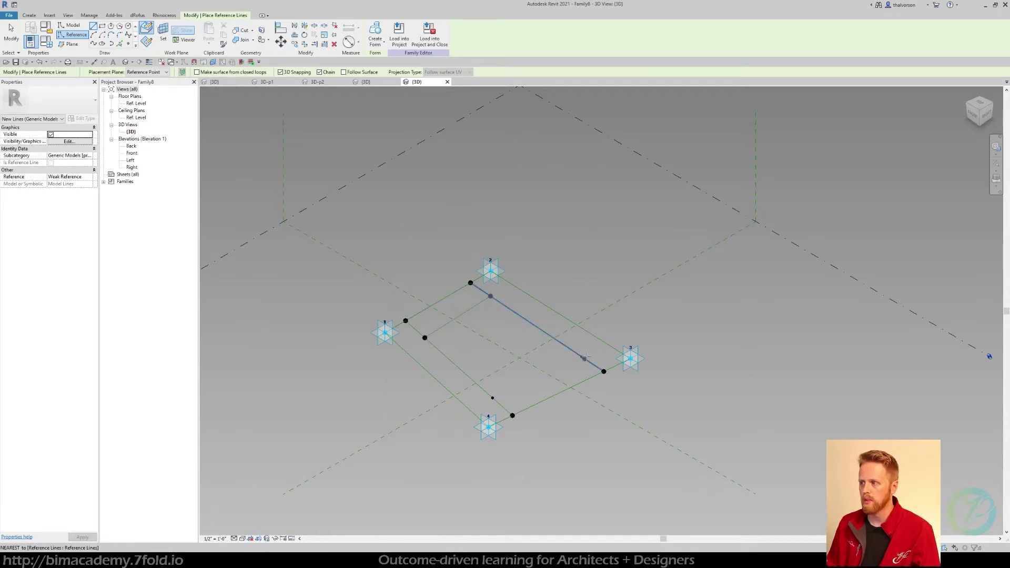
left_click(492, 398)
key("Escape")
key("Escape")
key("Tab")
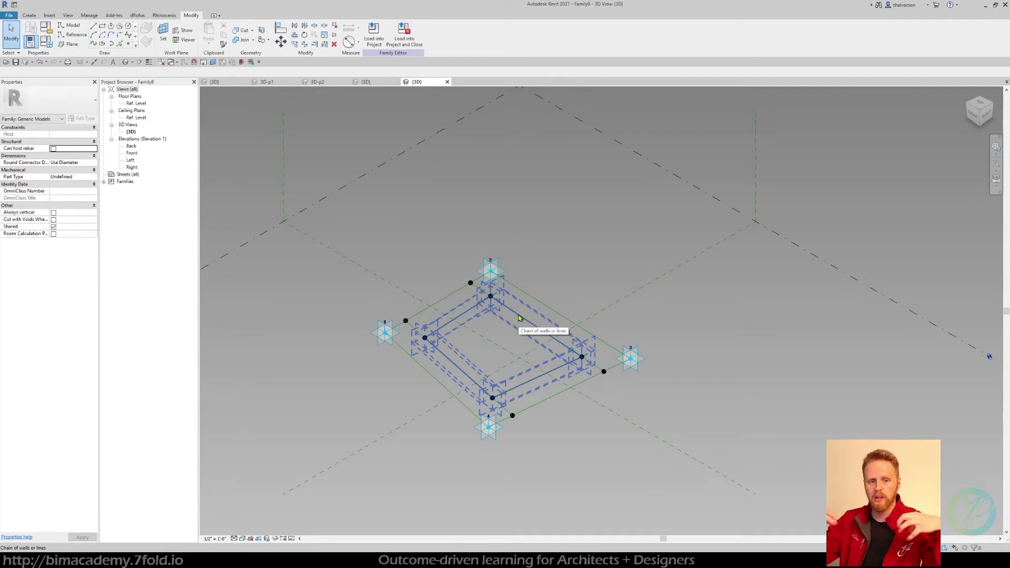
- Select the four-line inner loop and make a flat surface form from it
left_click(518, 318)
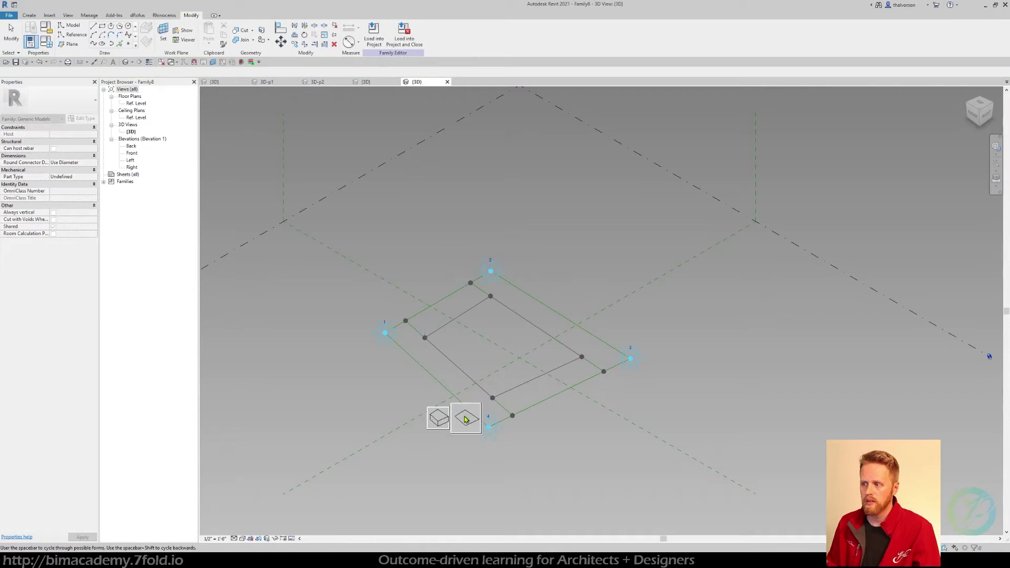
left_click(465, 416)
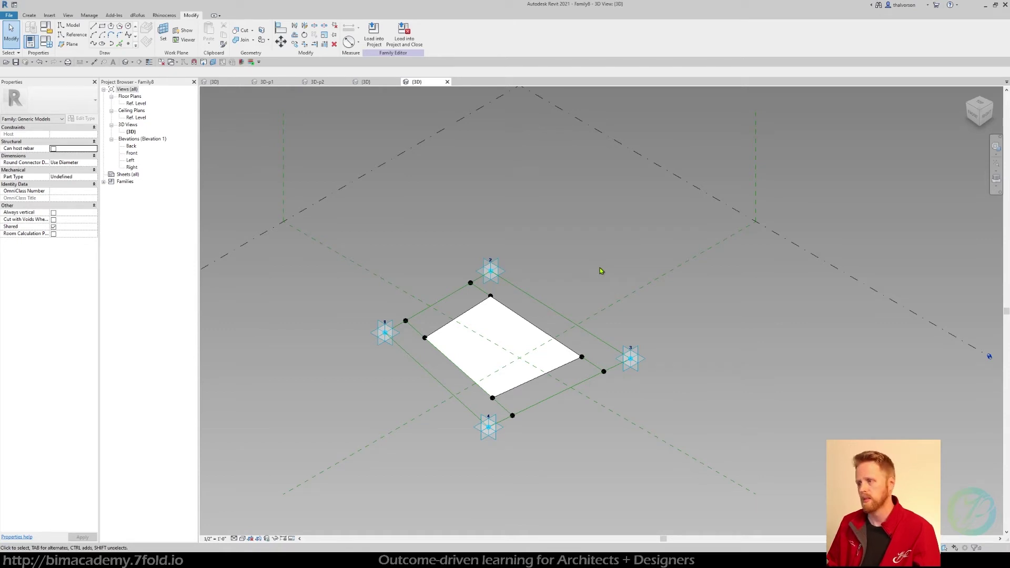
- Set the point near point 2 to measure Segment Length from the End
left_click(471, 284)
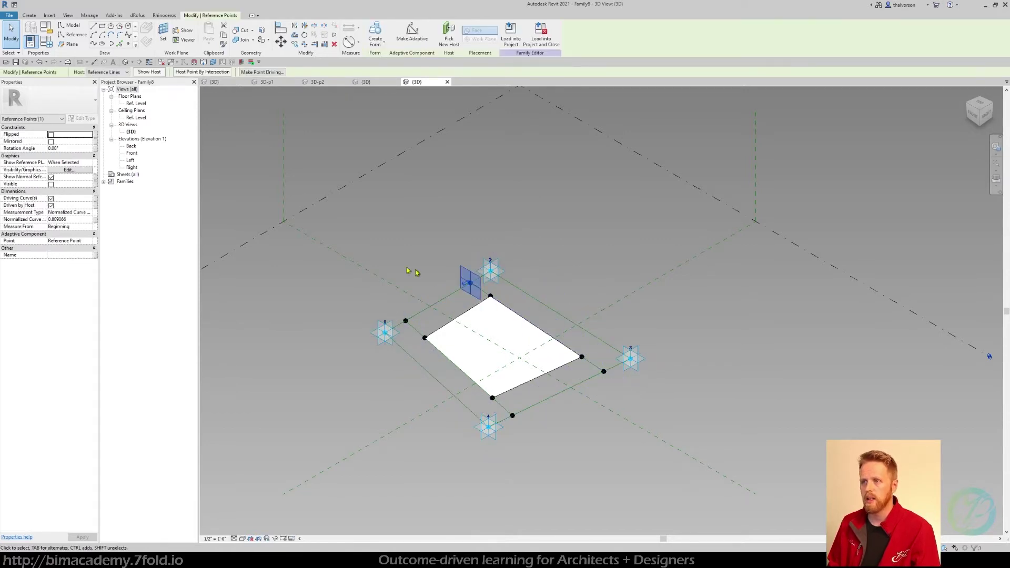
left_click(90, 213)
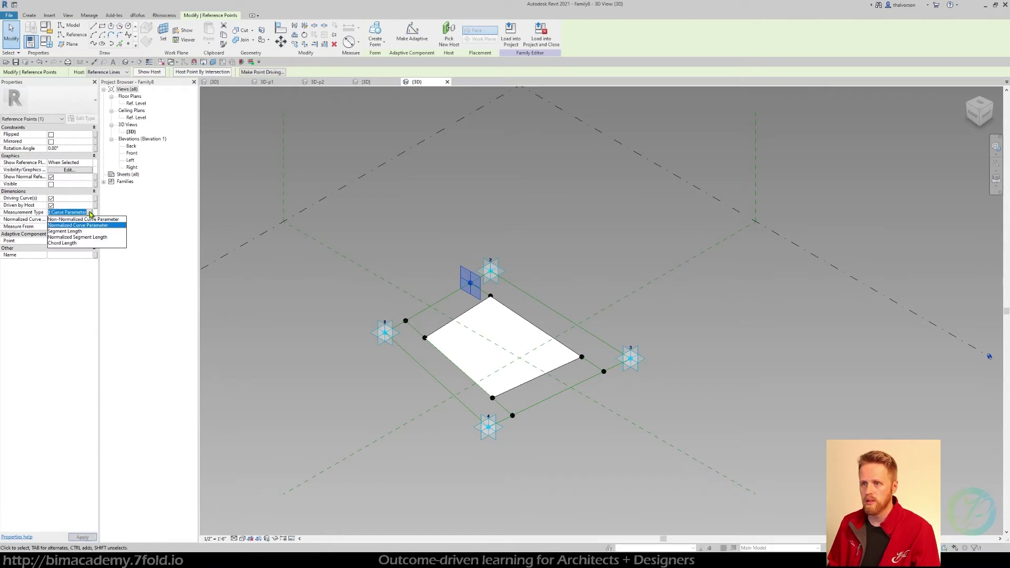
left_click(79, 235)
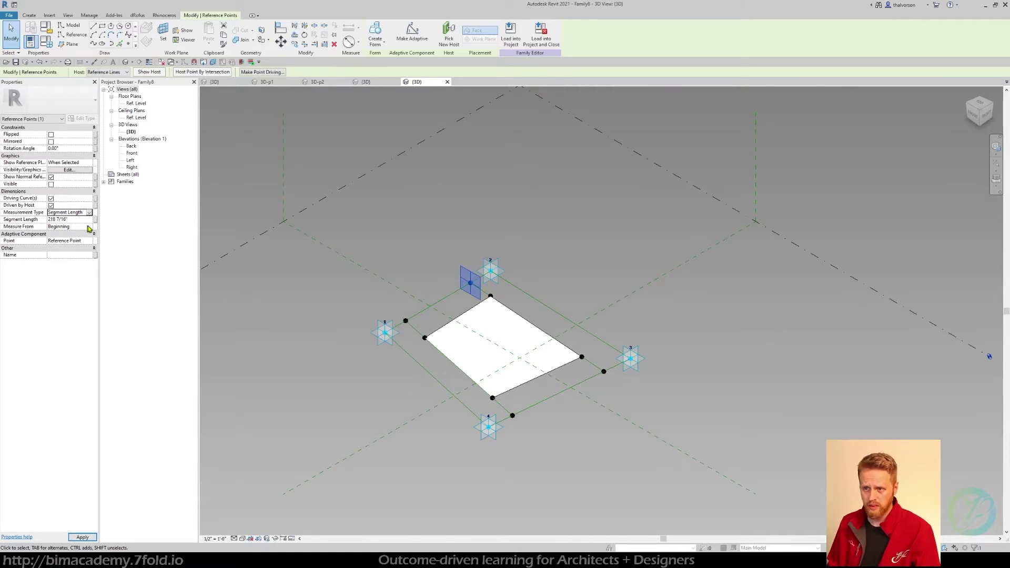
left_click(90, 226)
left_click(73, 241)
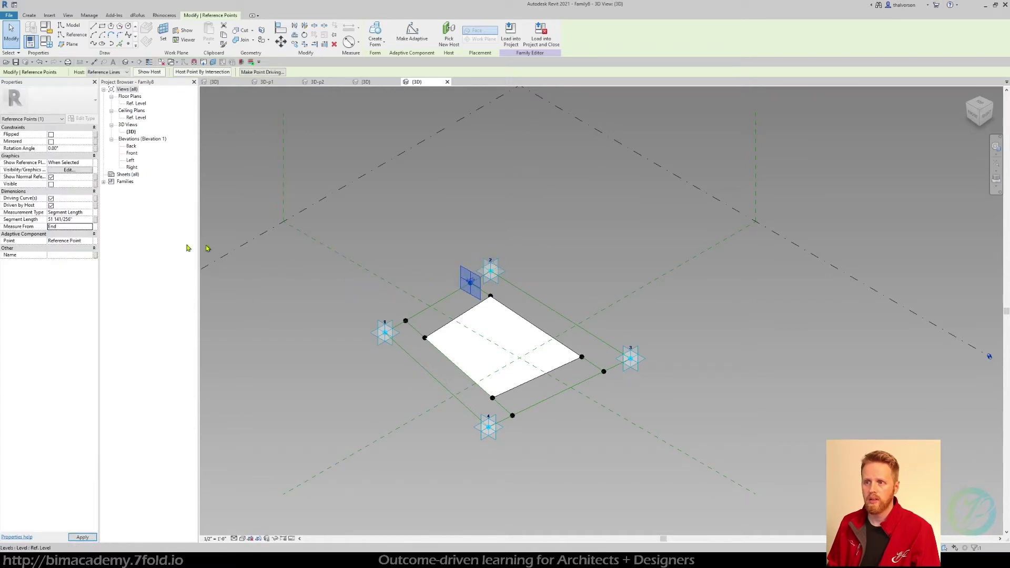
- Associate its Segment Length with a new family parameter named Offset 1
left_click(96, 219)
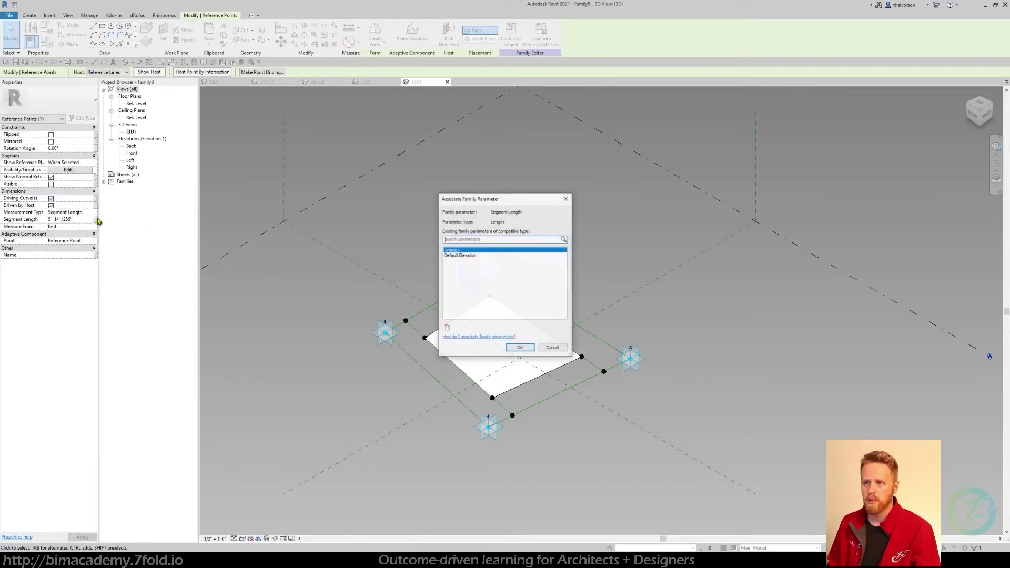
left_click(448, 328)
type("typ")
key("BackSpace")
key("BackSpace")
key("BackSpace")
key("Caps_Lock")
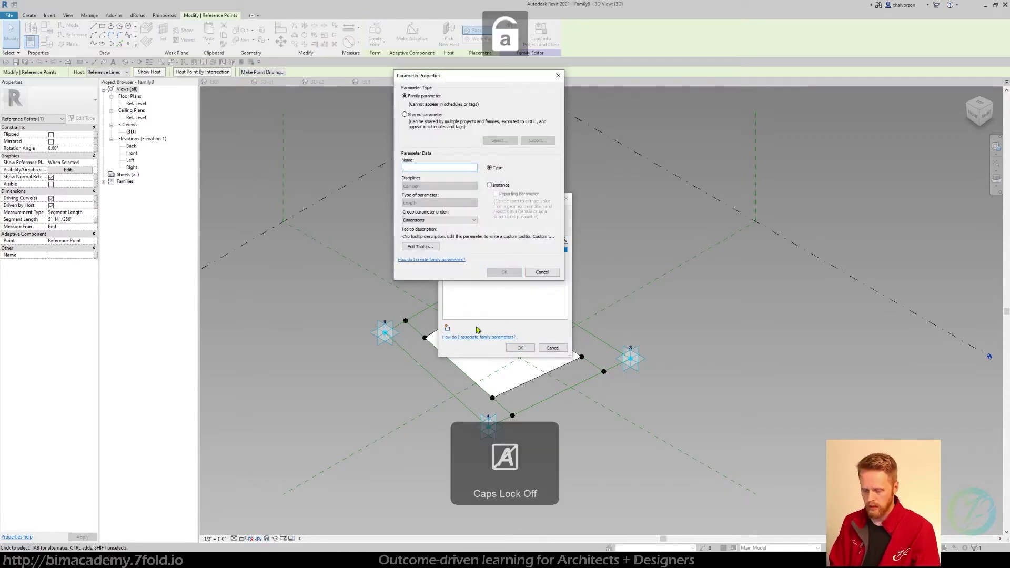
type("Offset 1")
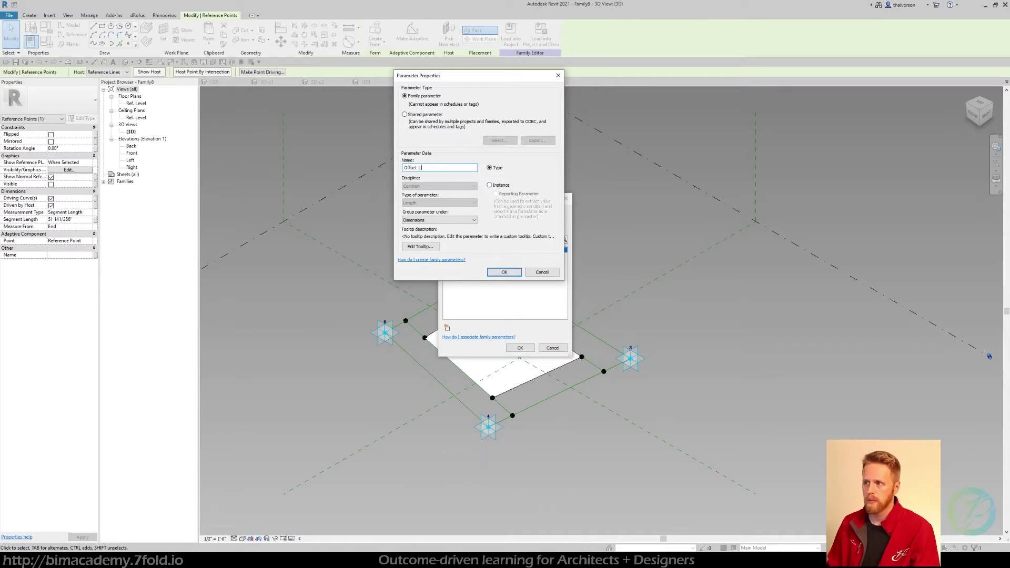
left_click(504, 272)
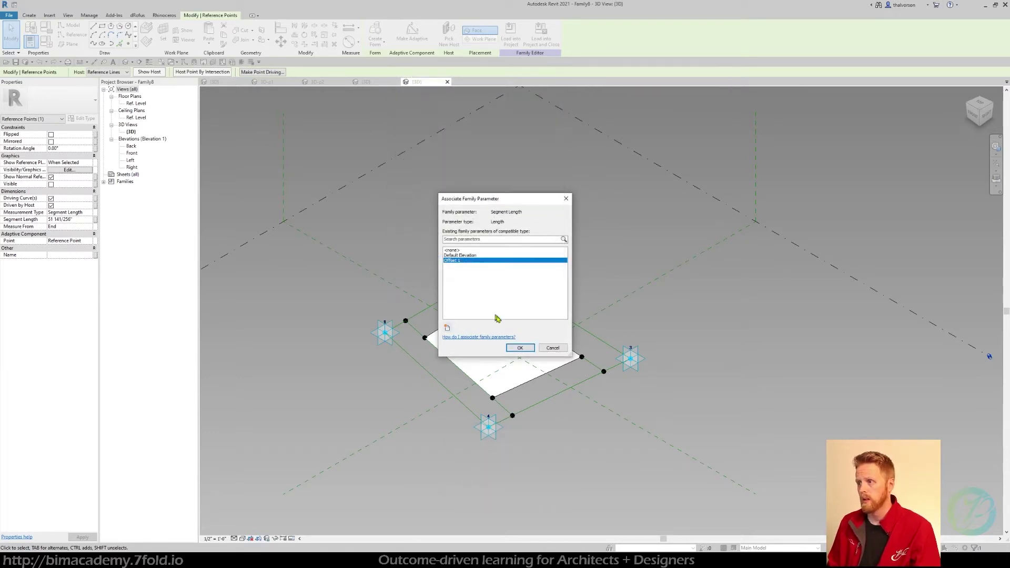
left_click(520, 347)
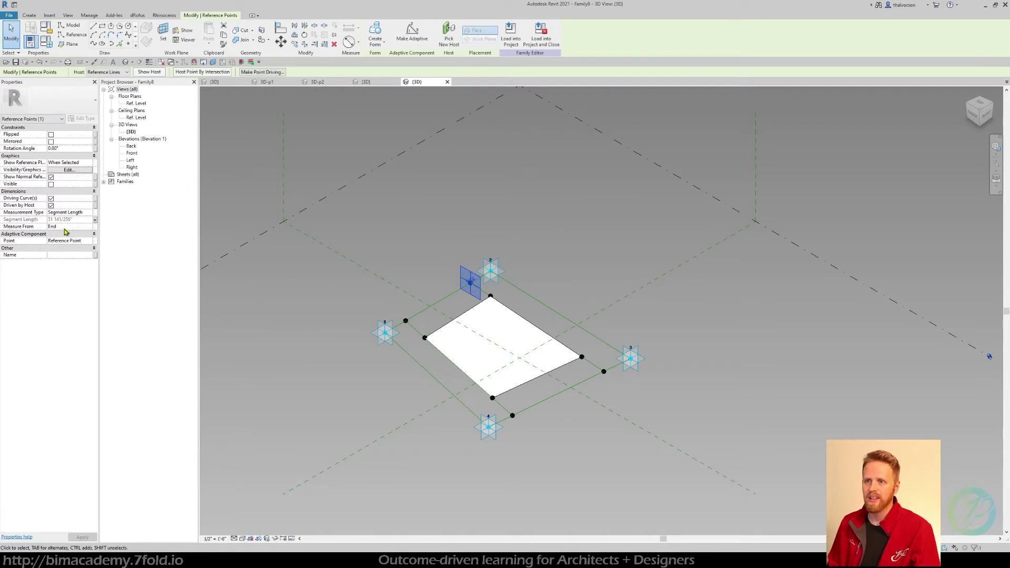
- Make the point near point 1 measure Segment Length driven by Offset 1
left_click(406, 321)
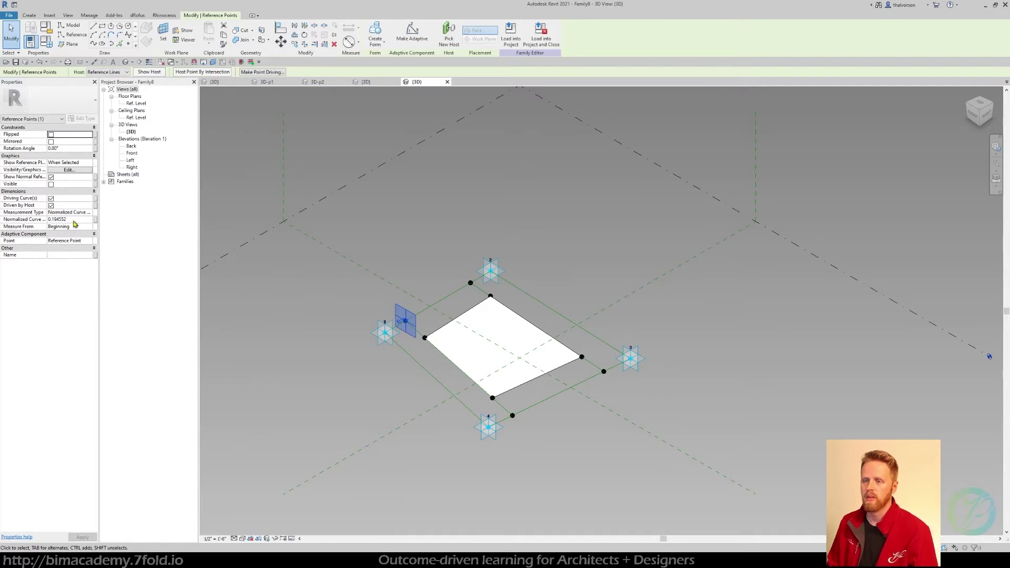
left_click(90, 212)
left_click(90, 212)
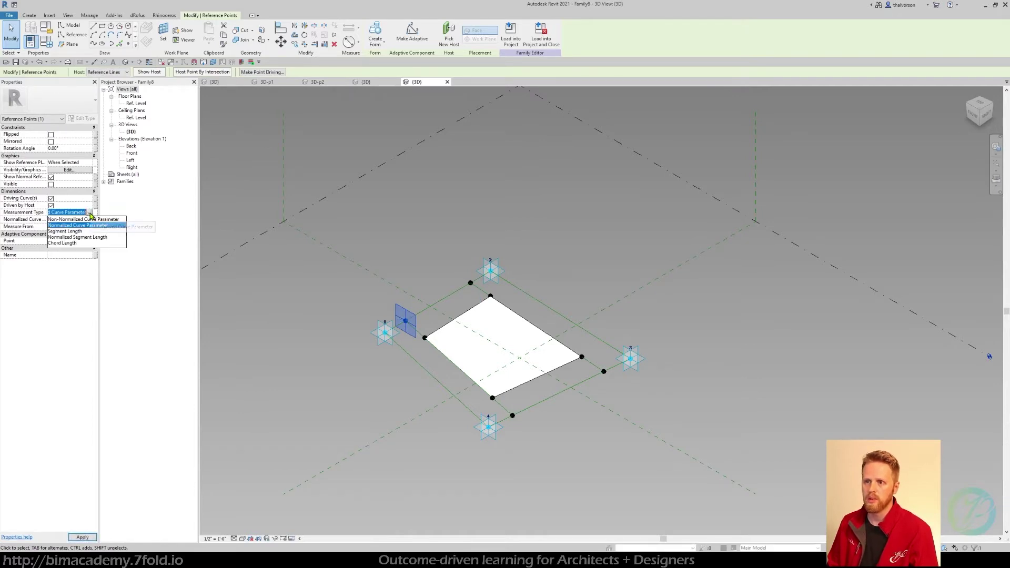
left_click(68, 232)
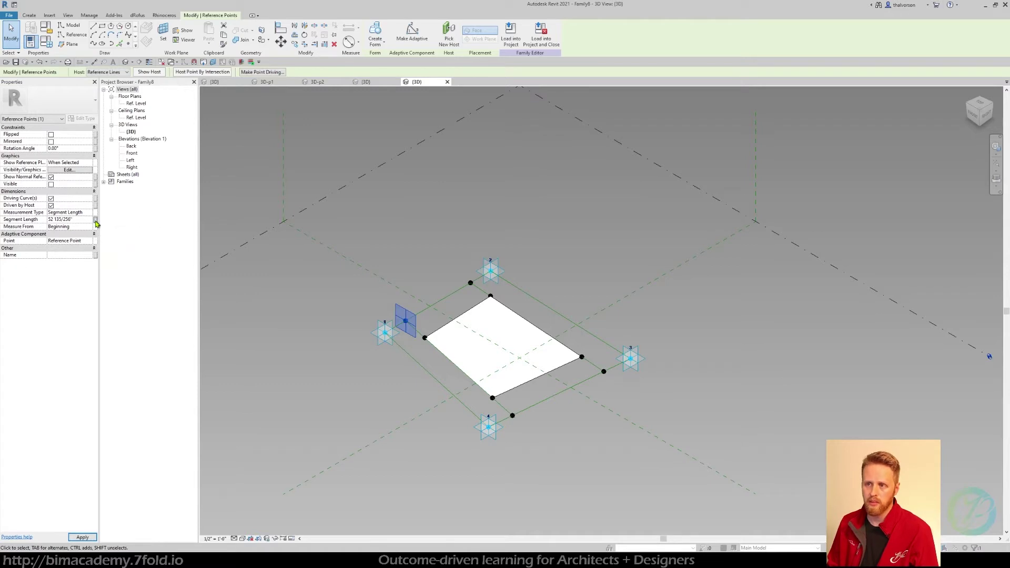
left_click(96, 220)
left_click(454, 261)
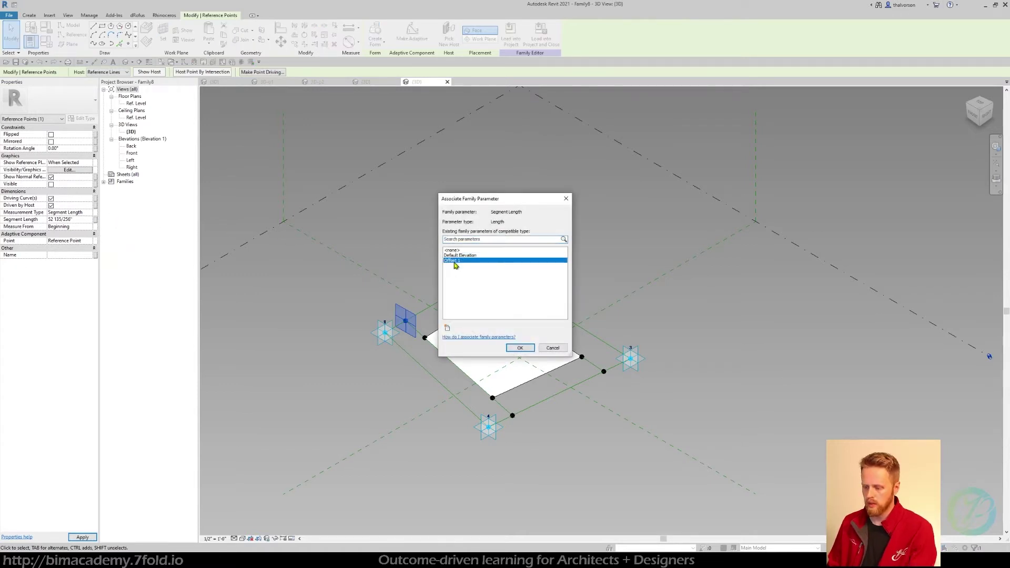
double_click(454, 262)
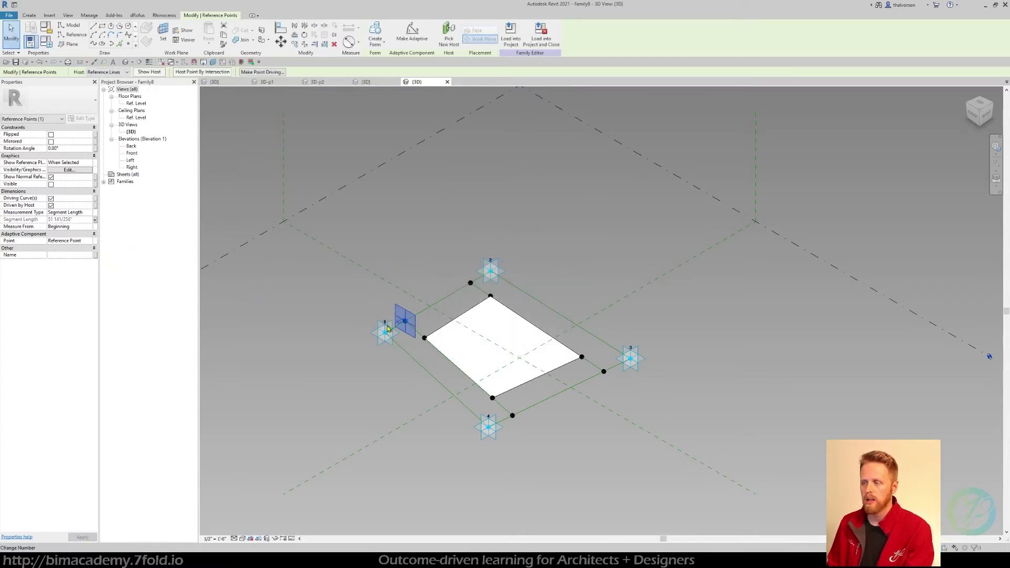
- Make the point near corner 4 measure Segment Length driven by Offset 1
left_click(513, 416)
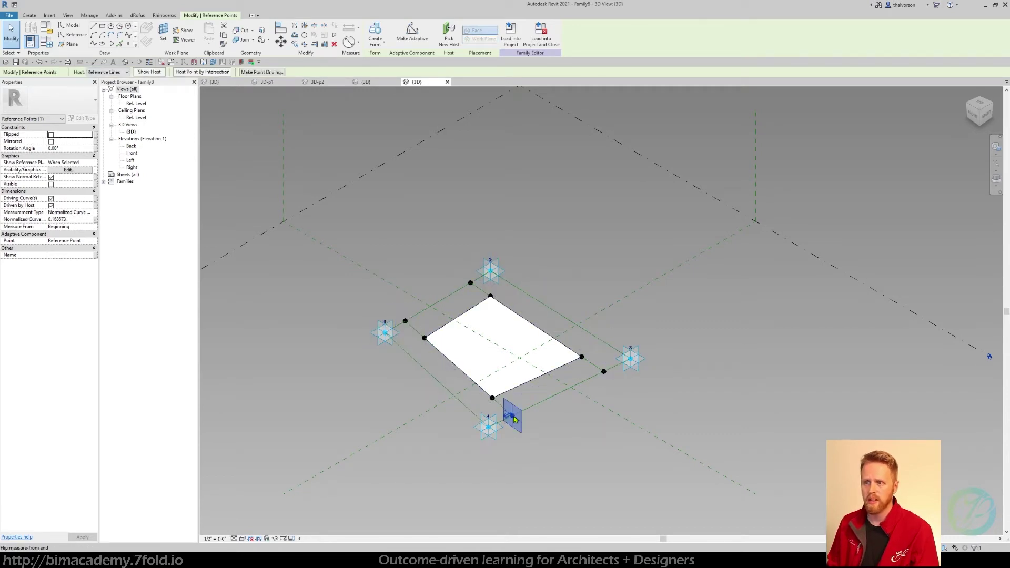
left_click(69, 212)
left_click(88, 212)
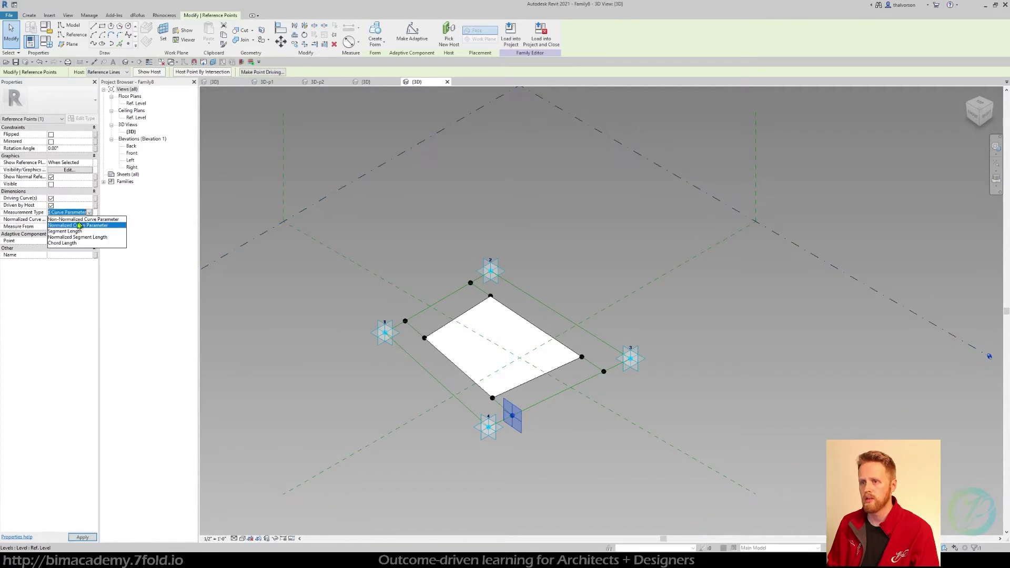
left_click(67, 232)
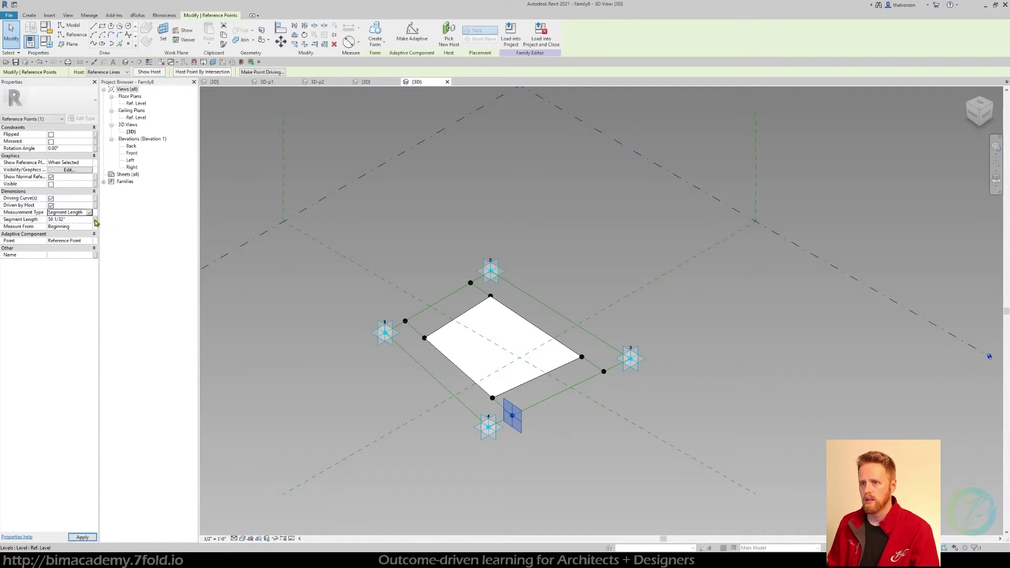
left_click(95, 220)
left_click(453, 261)
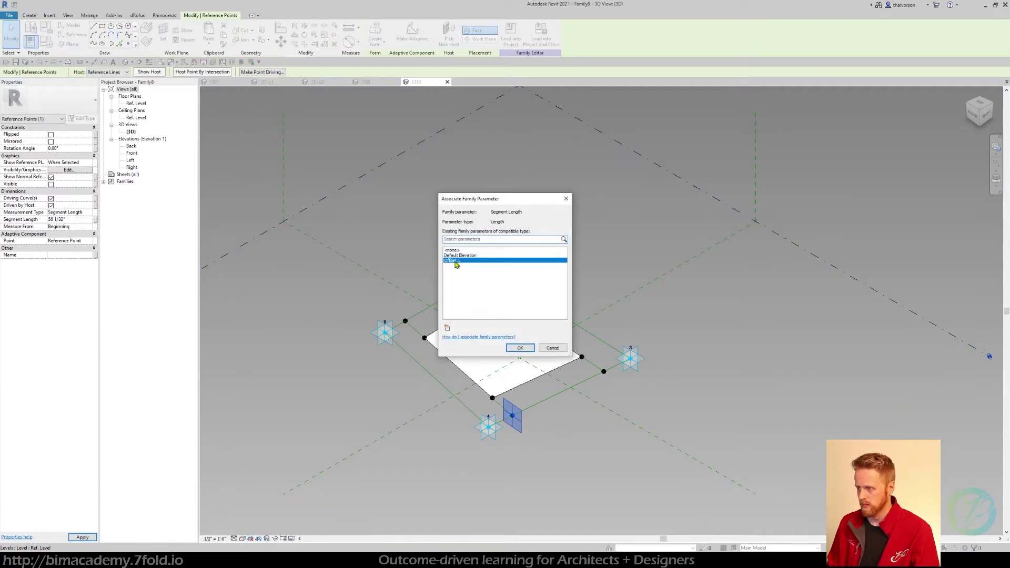
left_click(524, 348)
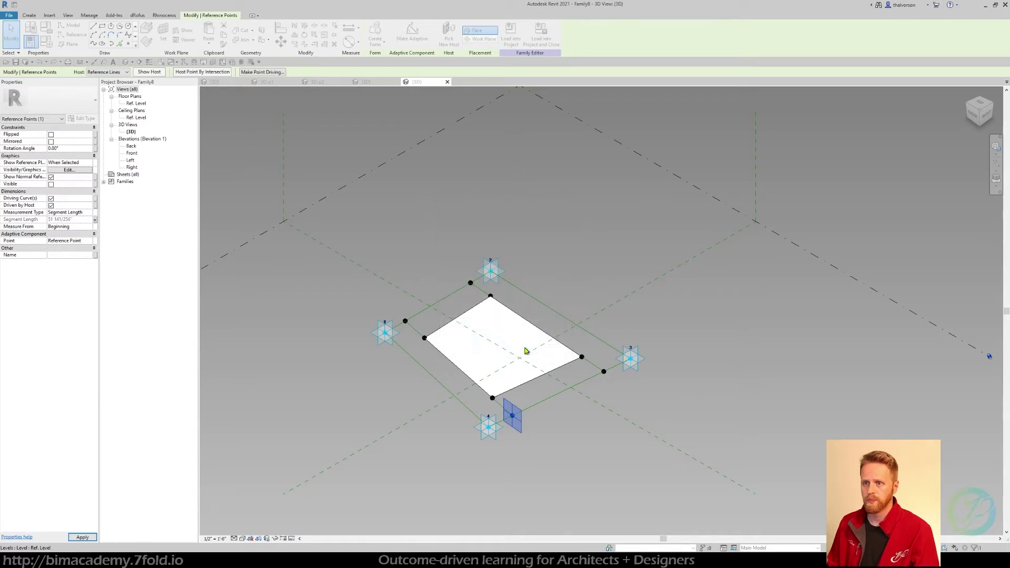
- Make the point near corner 3 measure Segment Length from the End, driven by Offset 1
left_click(604, 373)
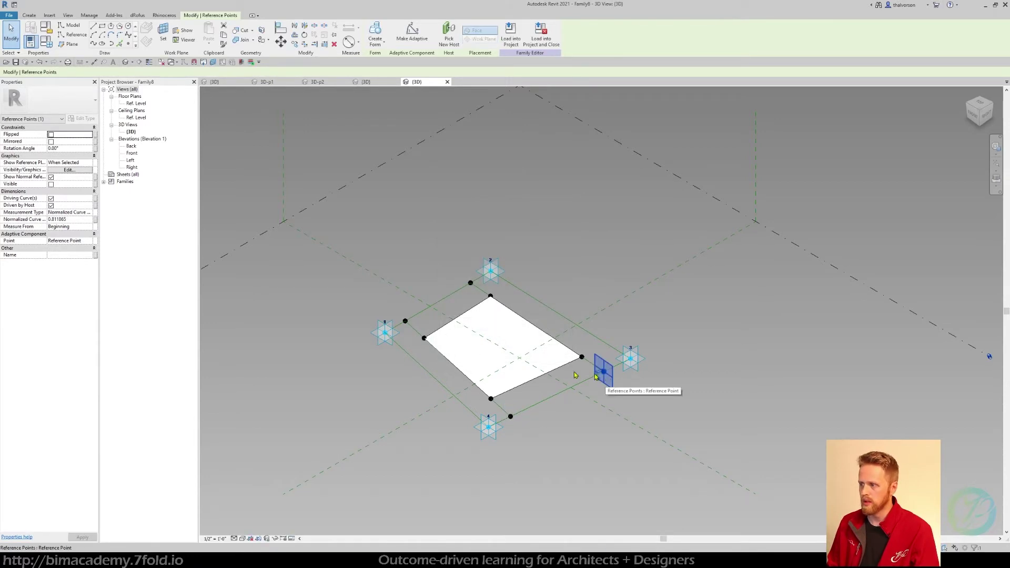
left_click(90, 227)
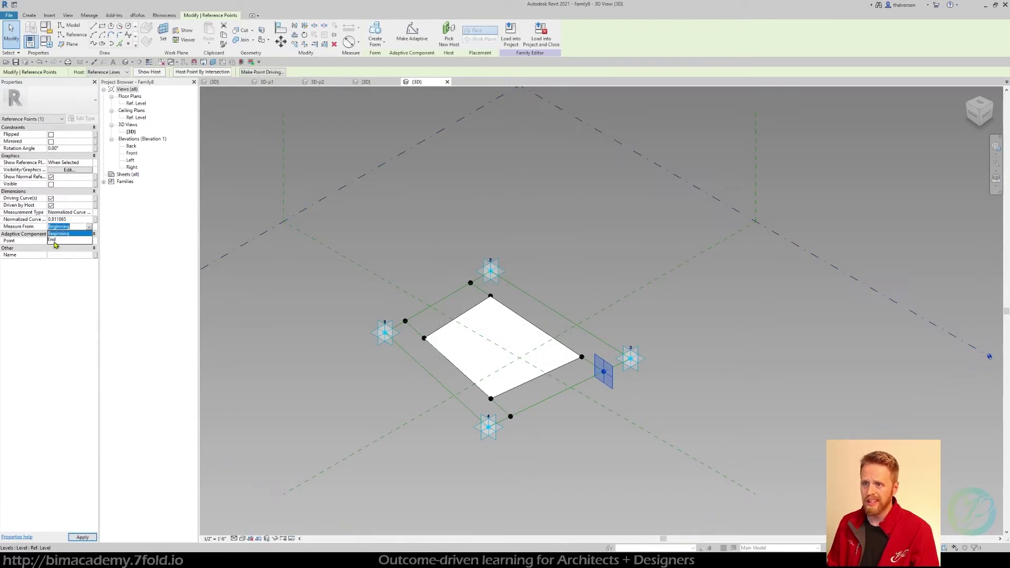
left_click(58, 242)
left_click(74, 212)
left_click(90, 212)
left_click(67, 223)
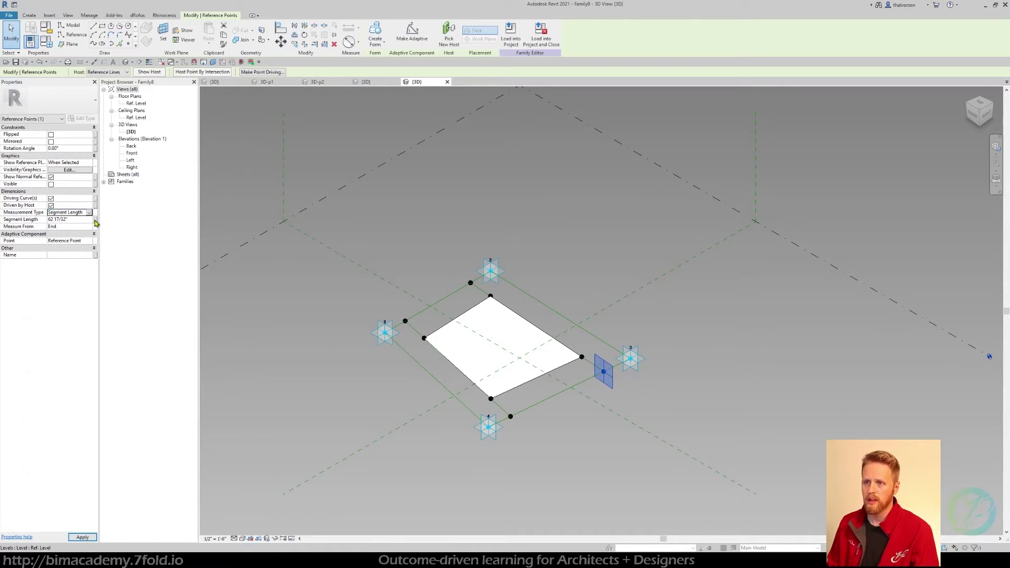
left_click(95, 219)
left_click(456, 261)
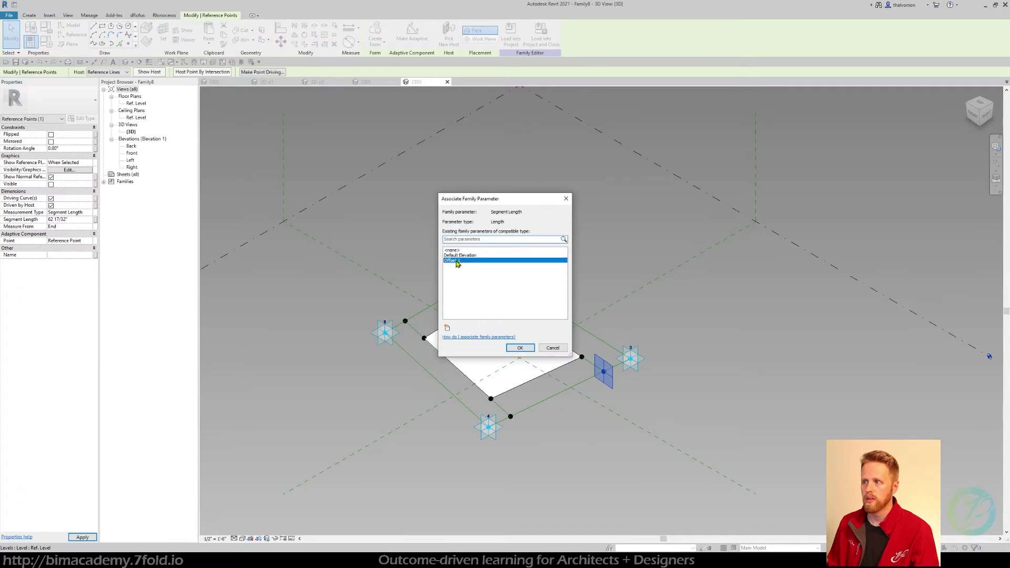
double_click(456, 261)
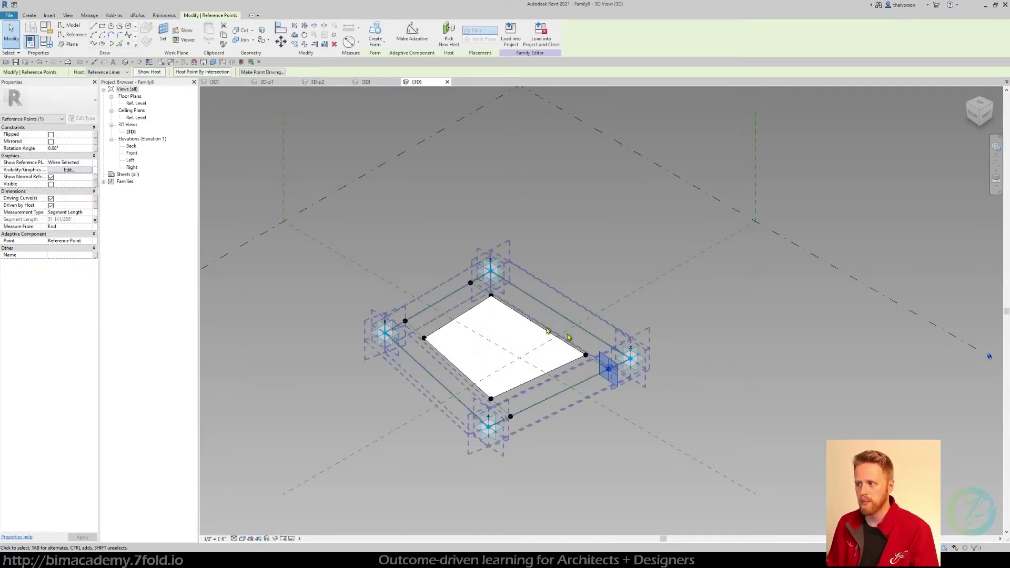
- In Family Types, set Offset 1 to 25" and apply it
left_click(49, 45)
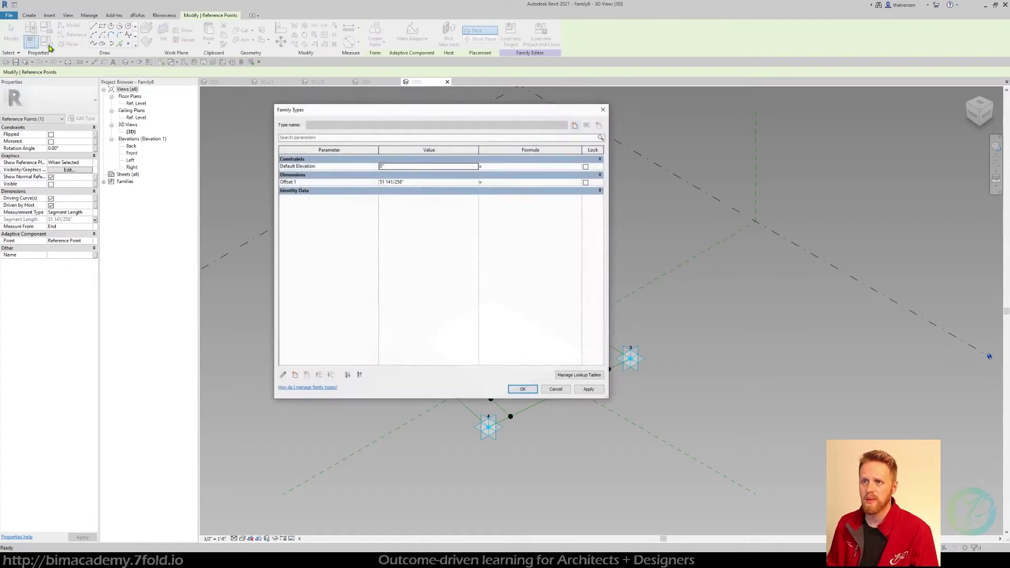
left_click_drag(330, 105, 252, 96)
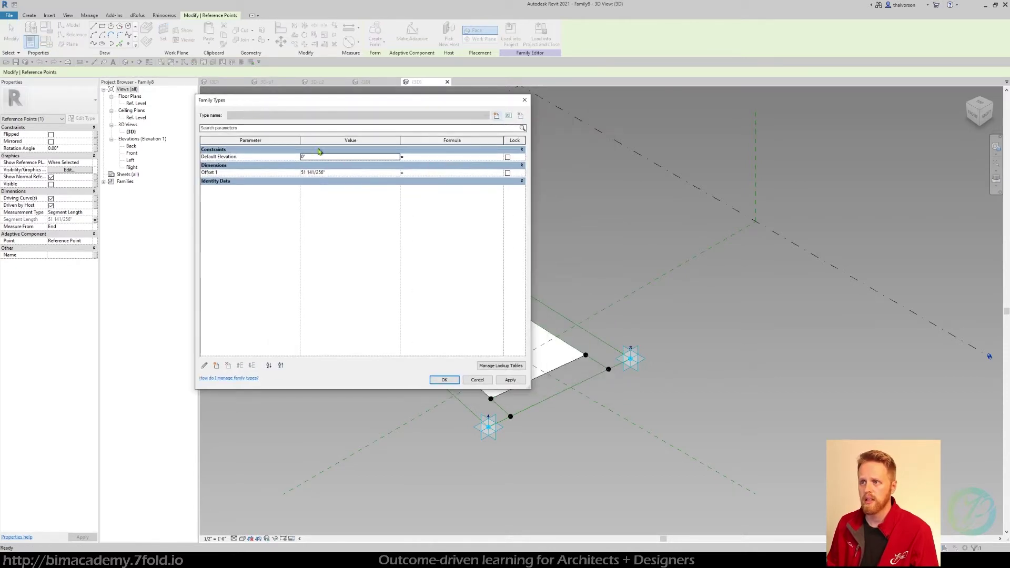
left_click(339, 172)
type("25")
key("Tab")
left_click(510, 379)
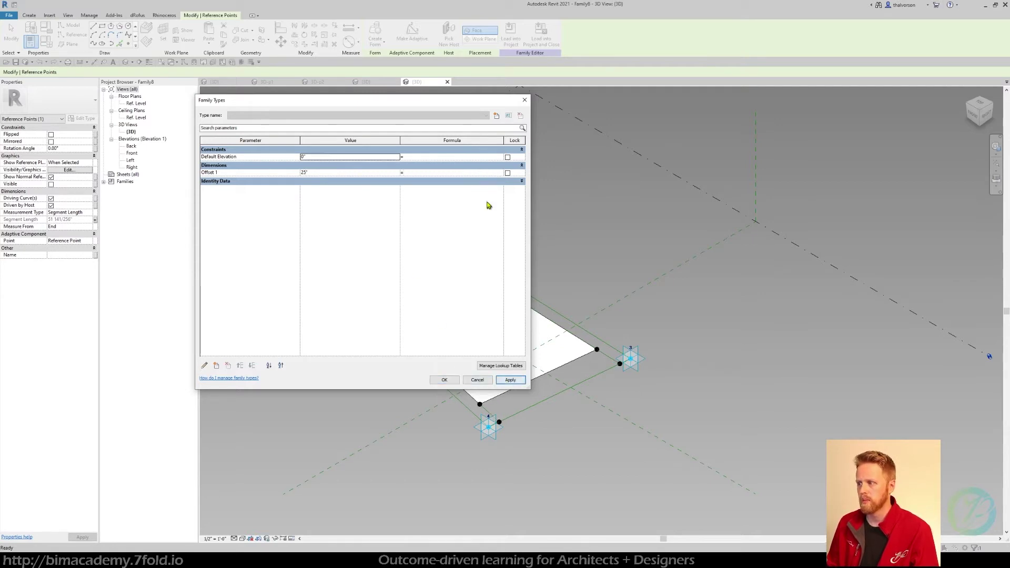
- Change Offset 1 to 36", apply it, and close the parameter table
left_click_drag(456, 101, 288, 117)
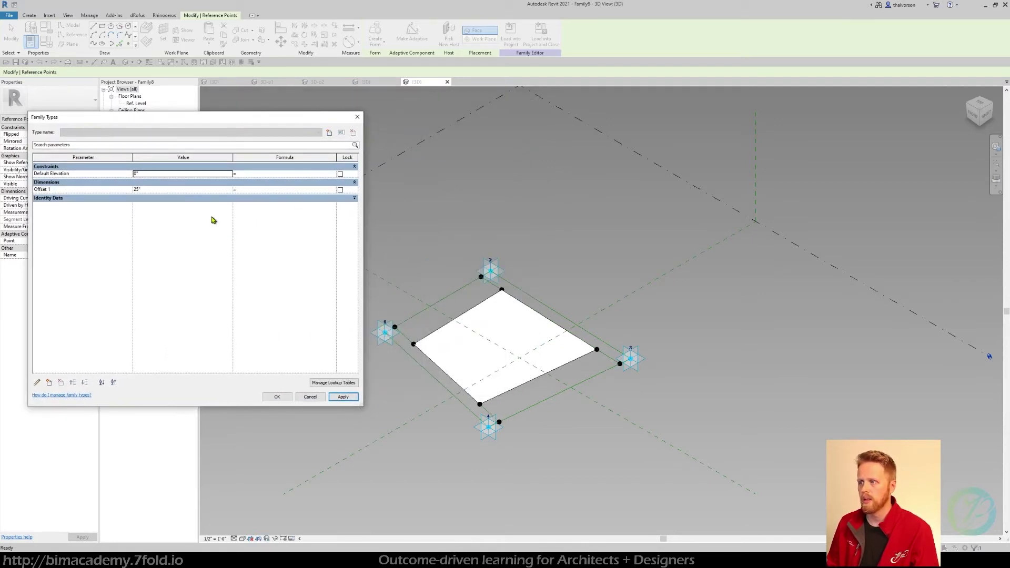
left_click(158, 189)
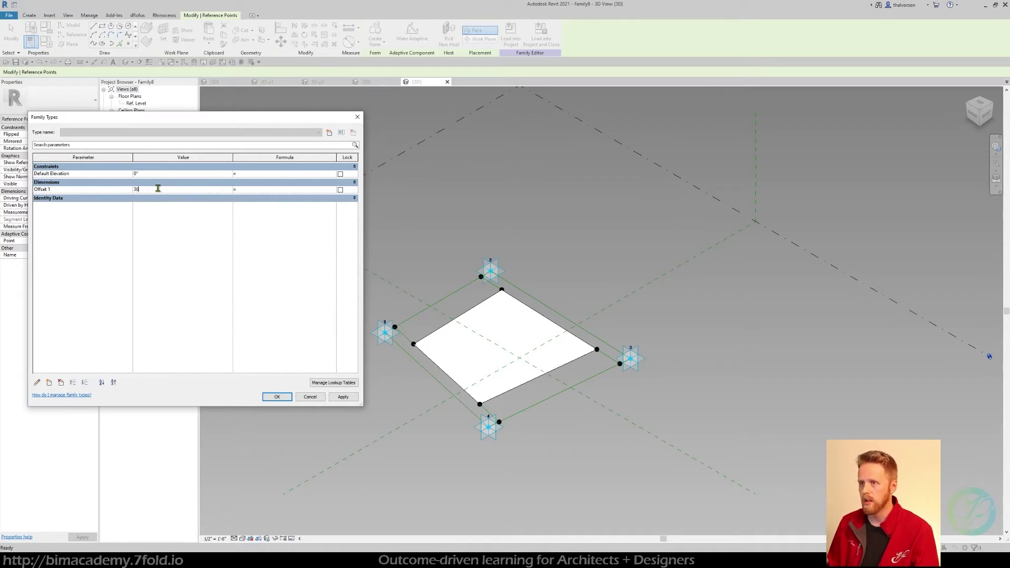
type("36")
left_click(343, 396)
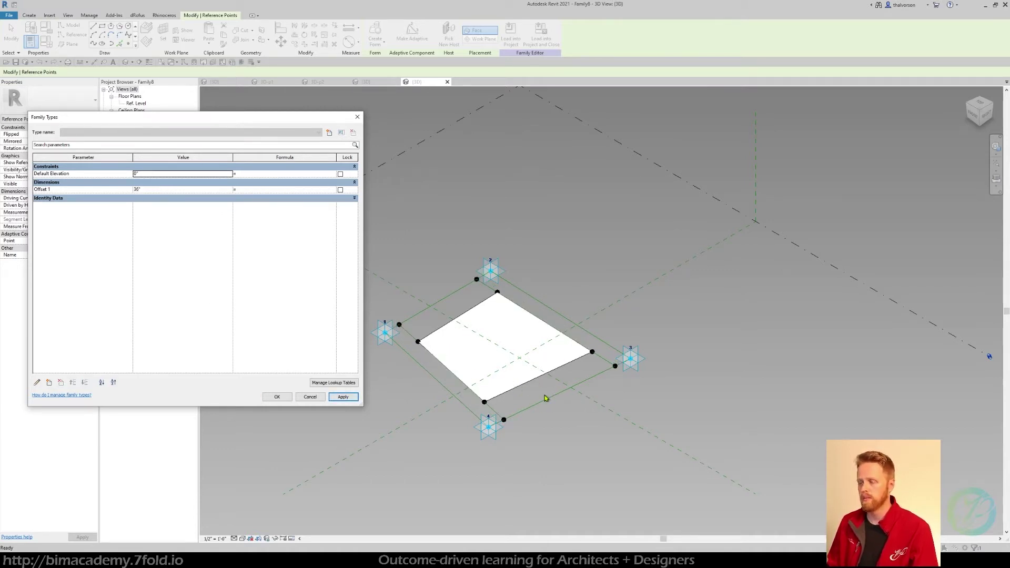
left_click(286, 401)
left_click(421, 383)
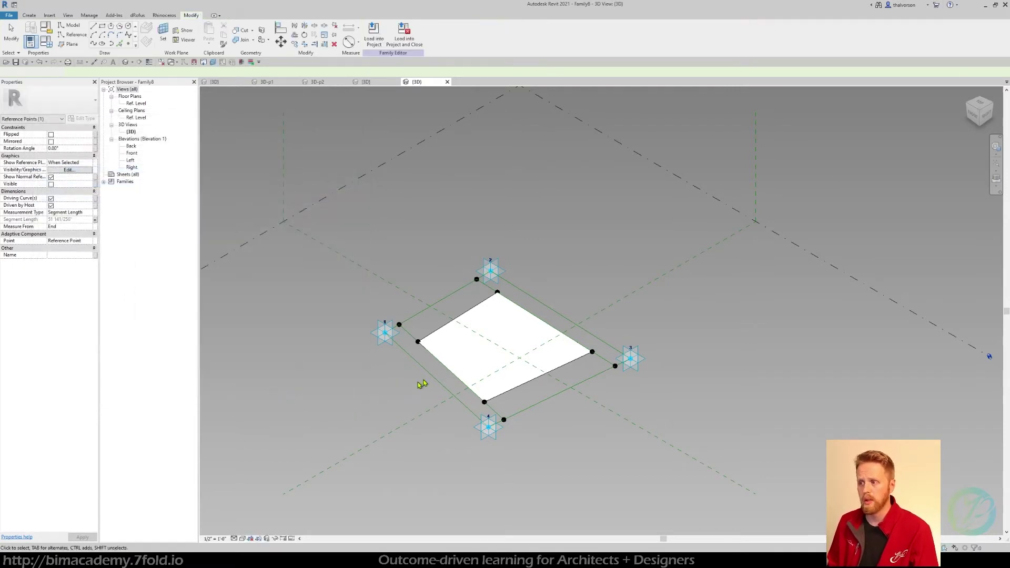
- Slide the point near corner 1 and set it to measure Segment Length from the beginning
left_click(417, 342)
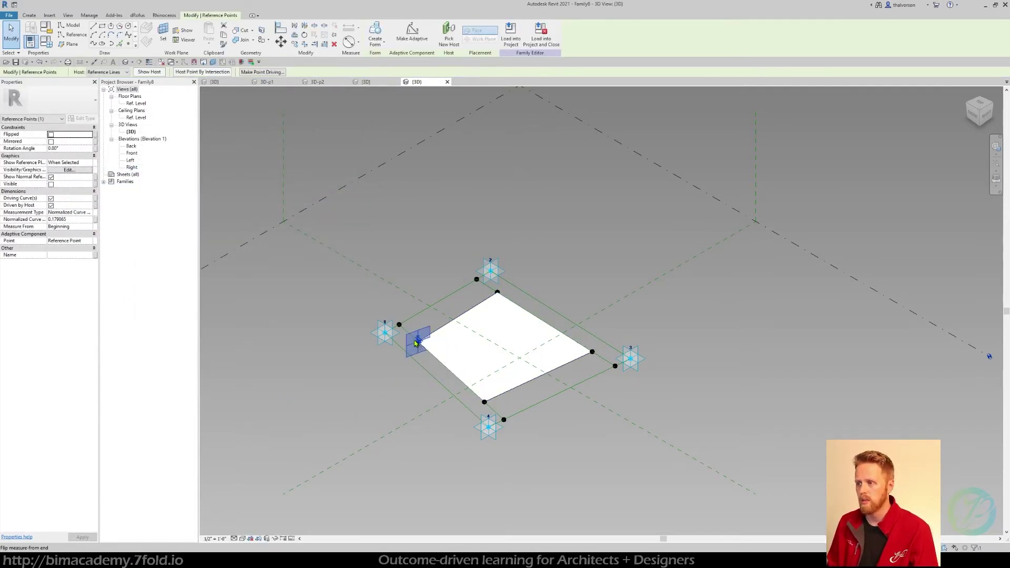
left_click_drag(420, 346, 447, 368)
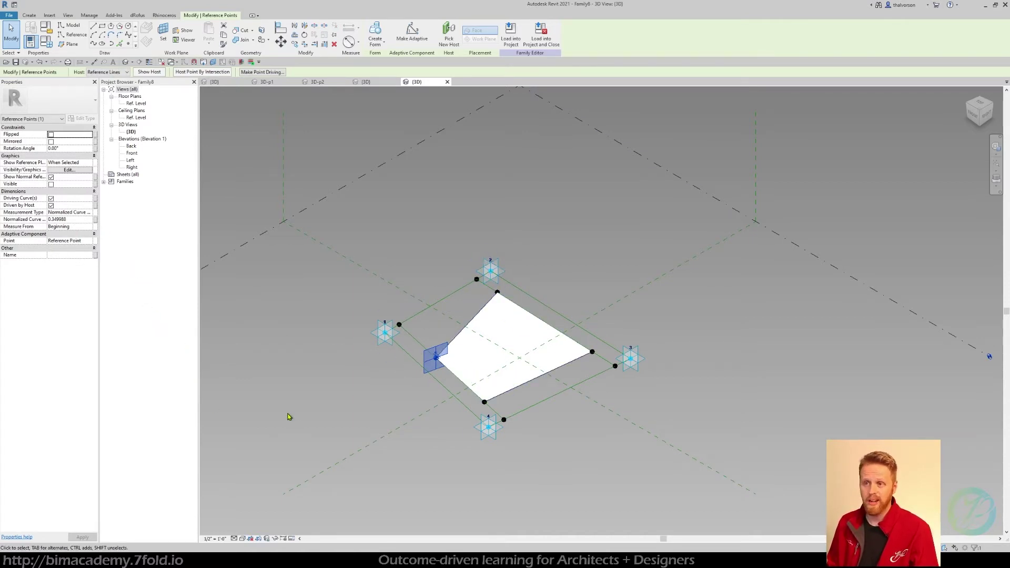
left_click(89, 212)
left_click(62, 230)
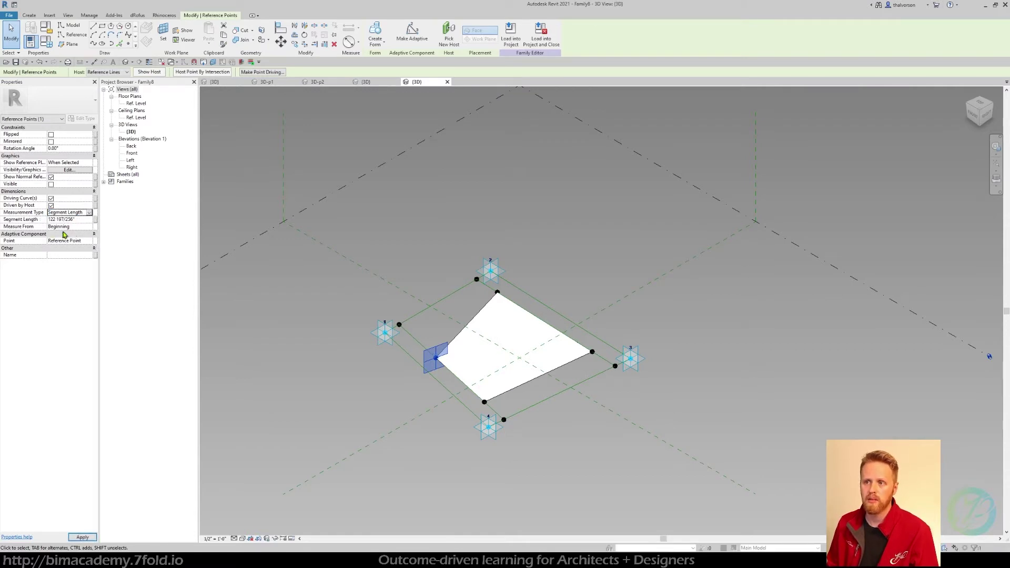
left_click(89, 226)
left_click(66, 241)
left_click(89, 226)
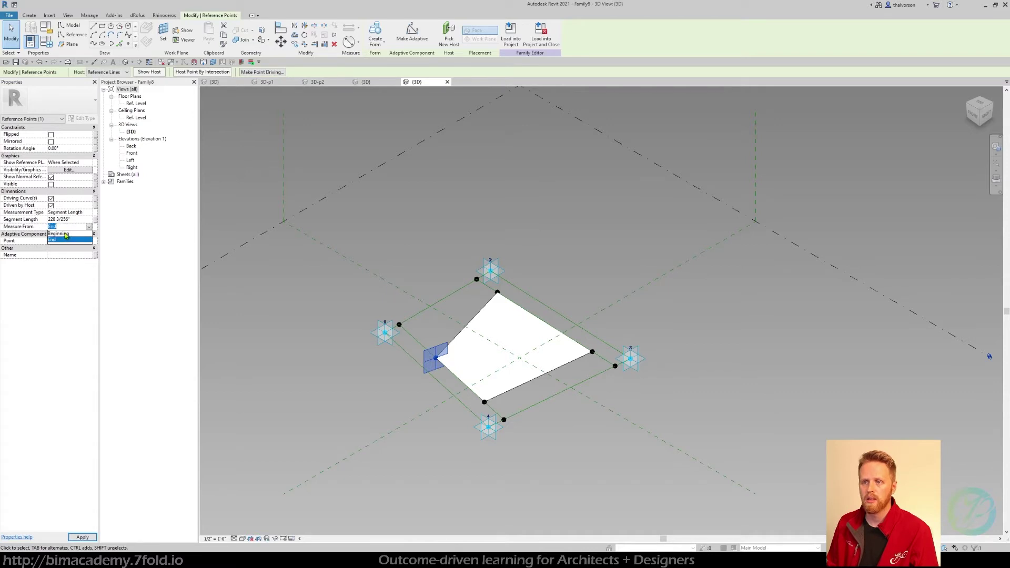
left_click(66, 234)
- Drive that Segment Length with a new family parameter named Offset 2
left_click(95, 220)
left_click(447, 328)
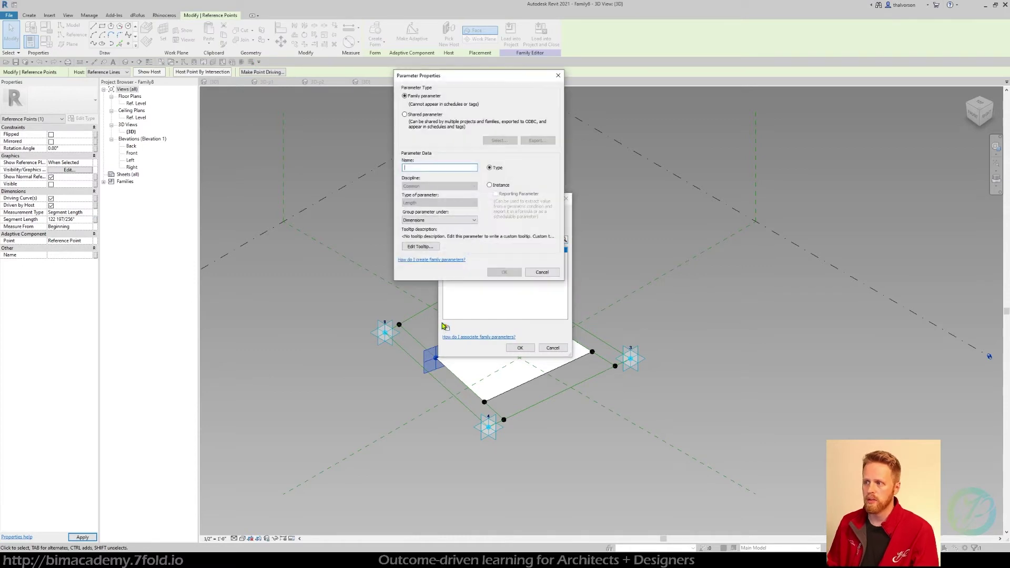
type("Offset 2")
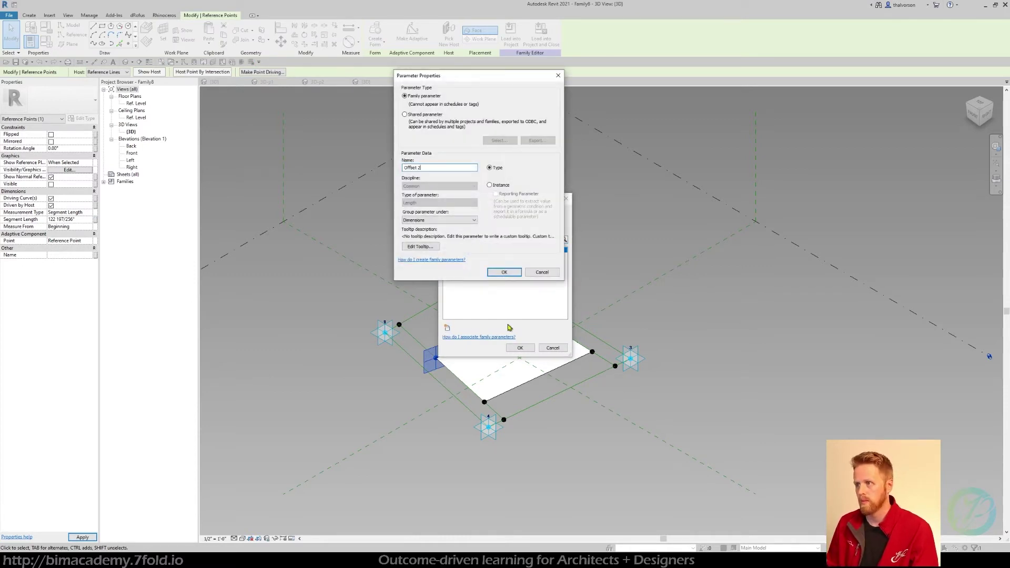
left_click(503, 272)
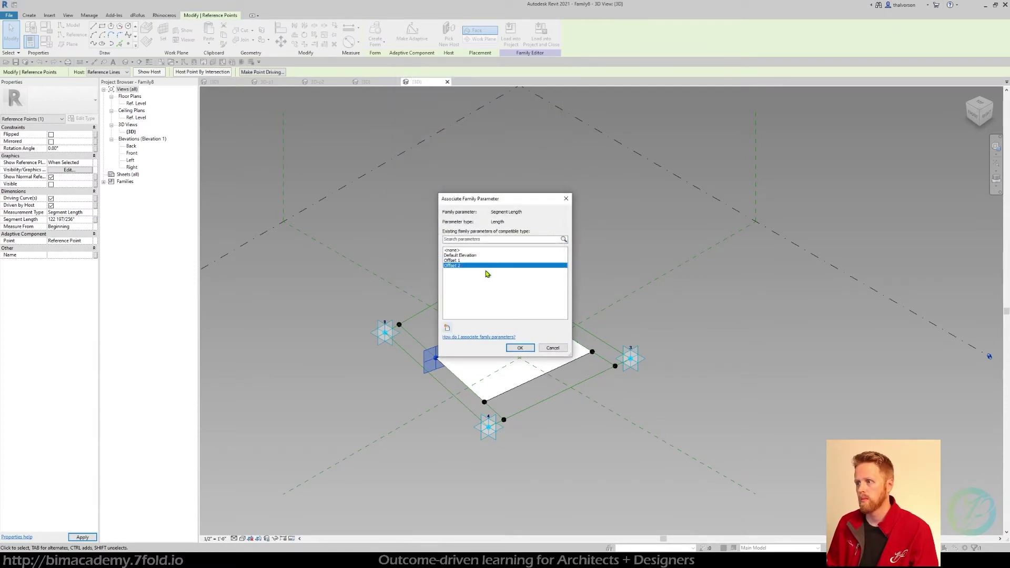
left_click(518, 348)
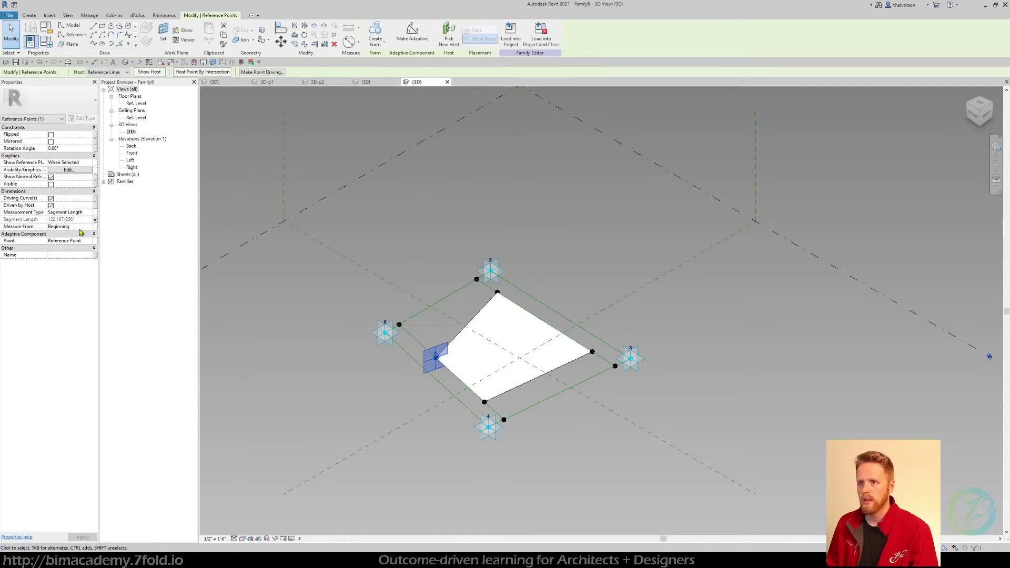
left_click(46, 42)
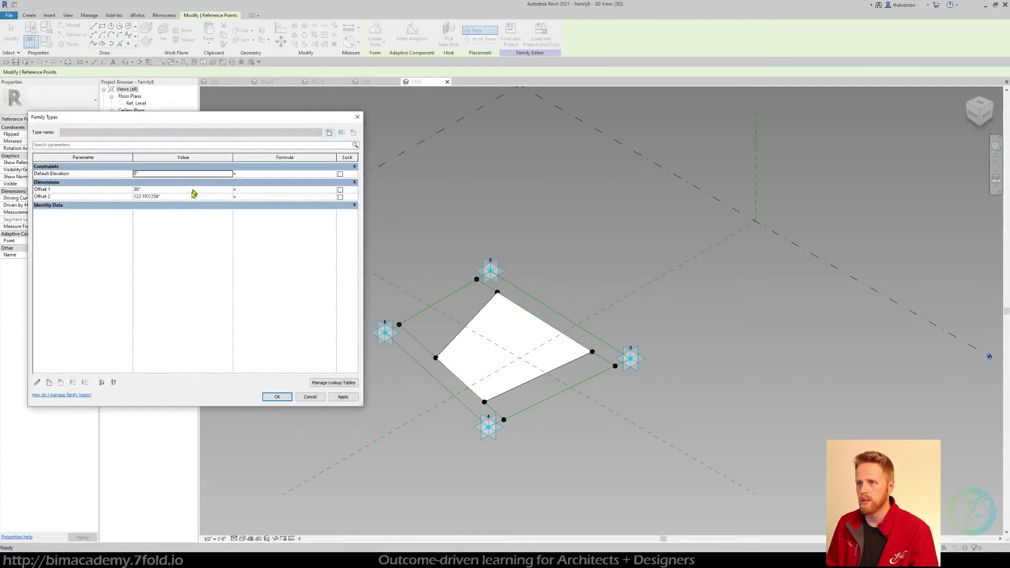
- Enter Offset 2 = 25" in Family Types, apply, close, and deselect
left_click(190, 196)
type("25")
left_click(339, 397)
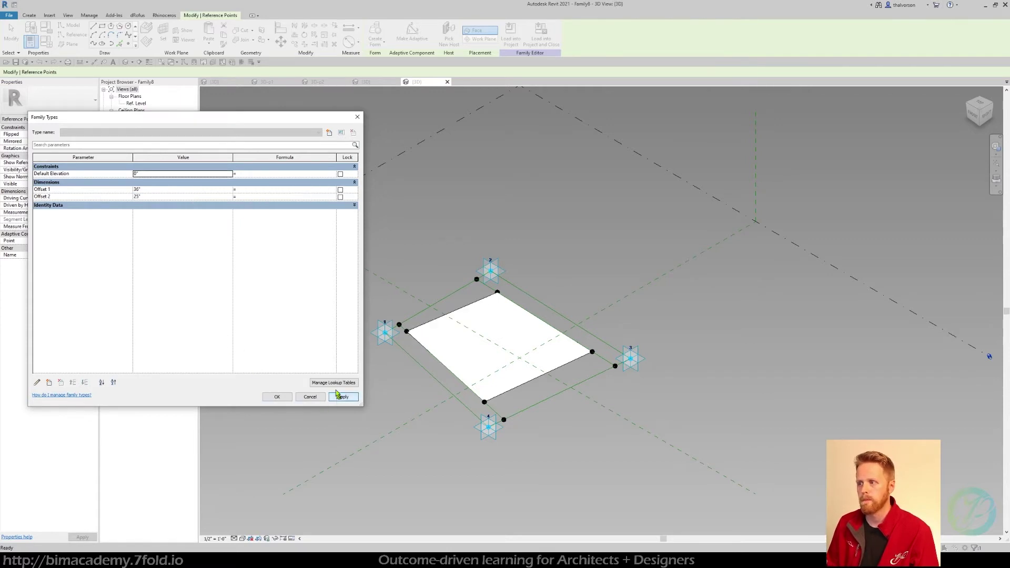
left_click(274, 397)
left_click(485, 411)
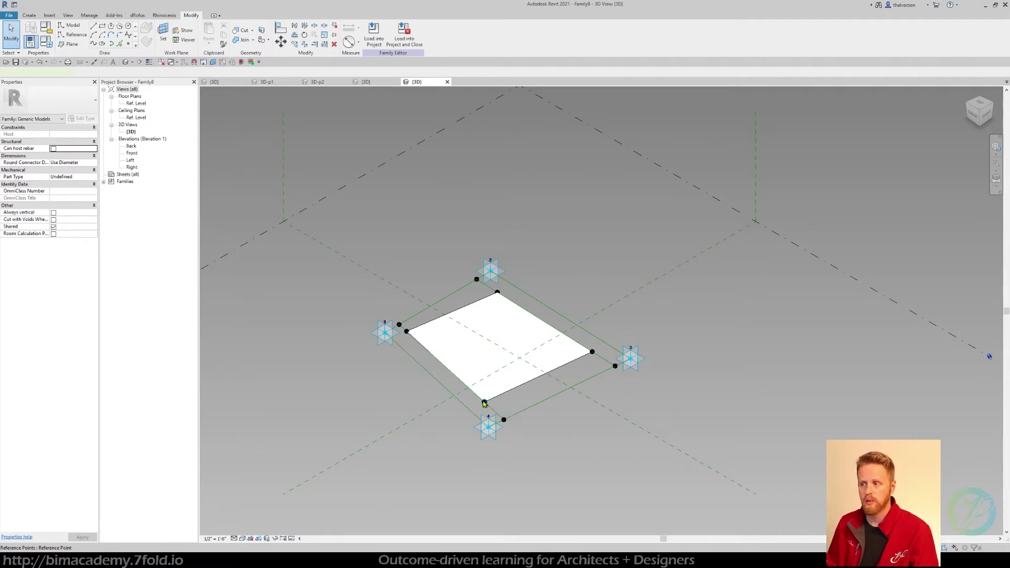
- Make the point near corner 4 measure Segment Length, driven by Offset 2
left_click(485, 403)
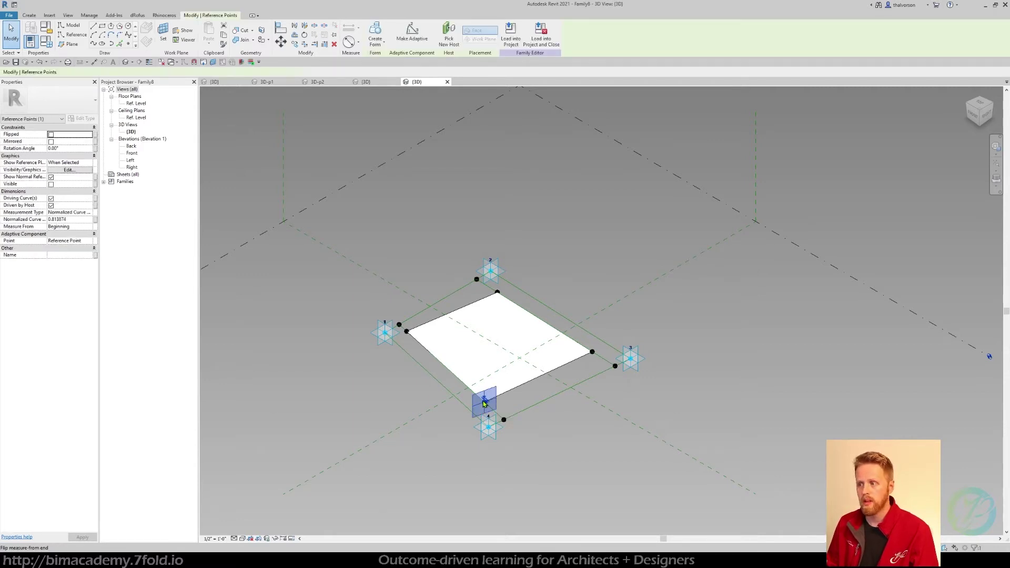
left_click(94, 212)
left_click(69, 231)
left_click(95, 219)
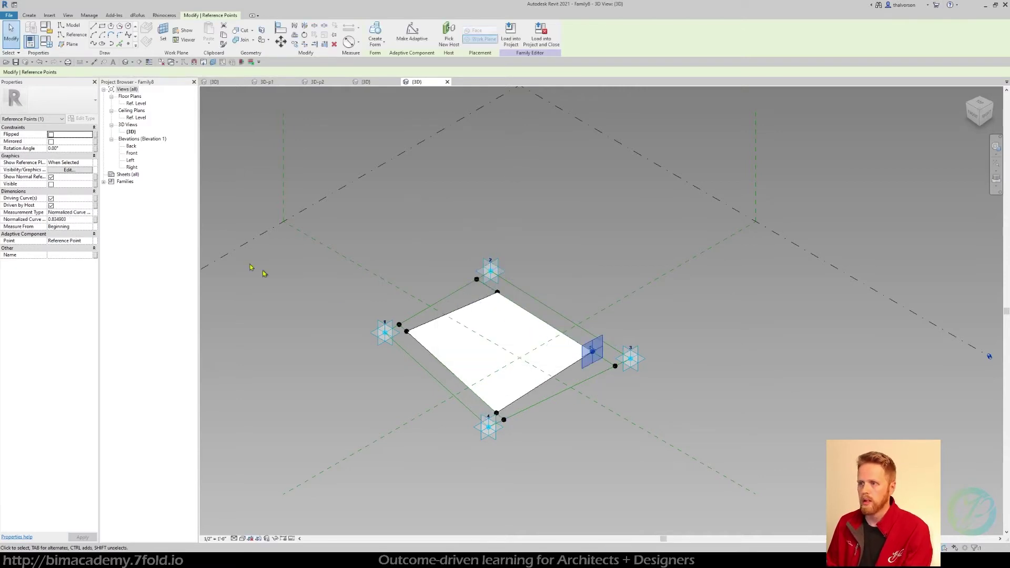
left_click(96, 219)
left_click(455, 265)
key("Return")
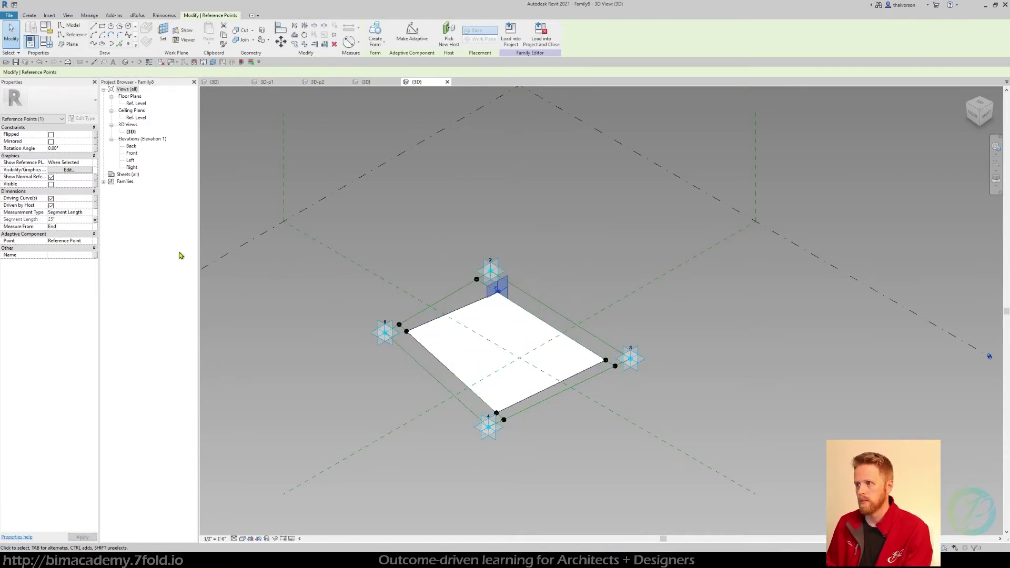
left_click(96, 219)
- In Family Types, change Offset 2 to 12" and Offset 1 to 6", then apply both
key("Return")
left_click(578, 245)
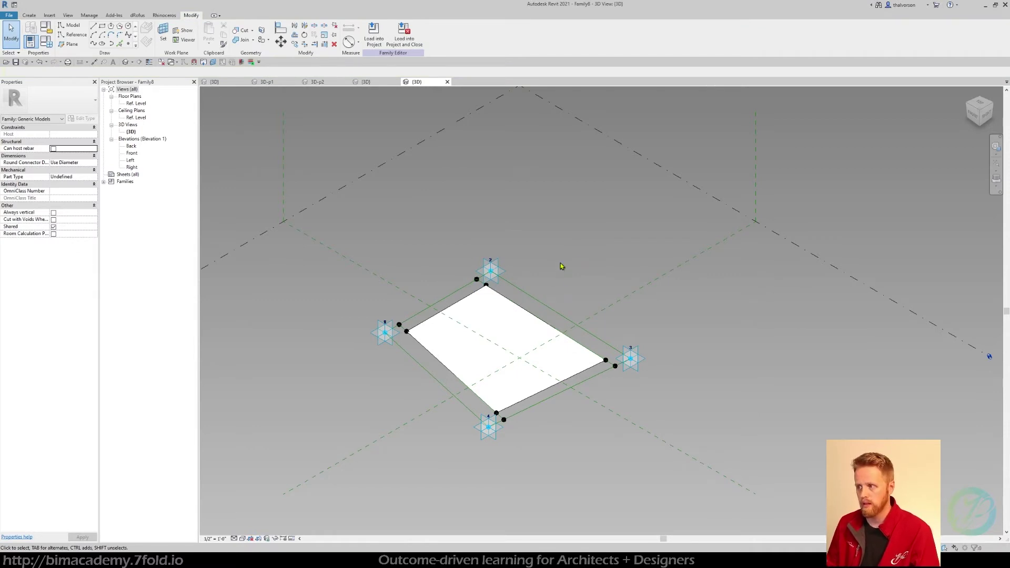
left_click(50, 47)
left_click(151, 197)
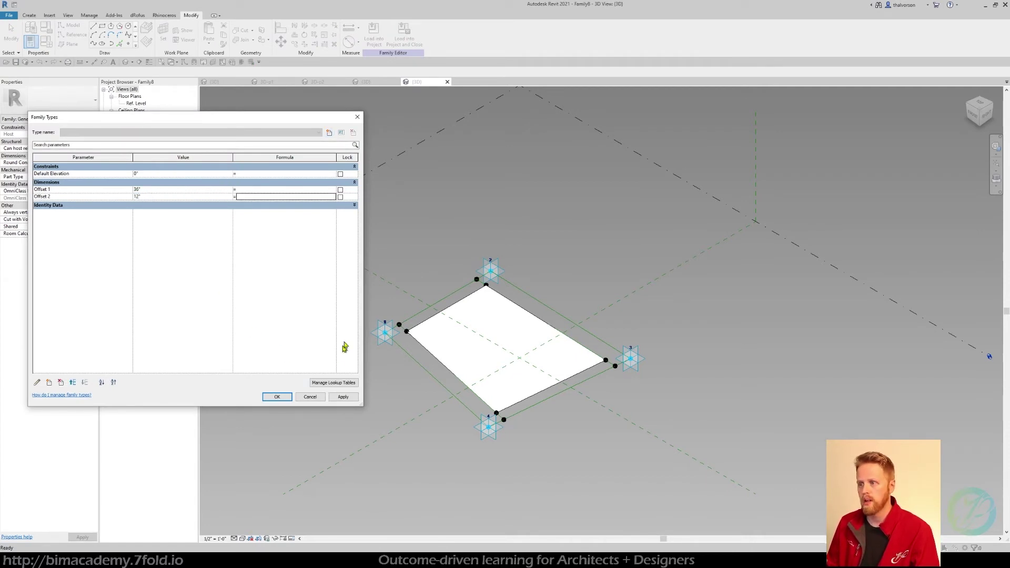
left_click(345, 398)
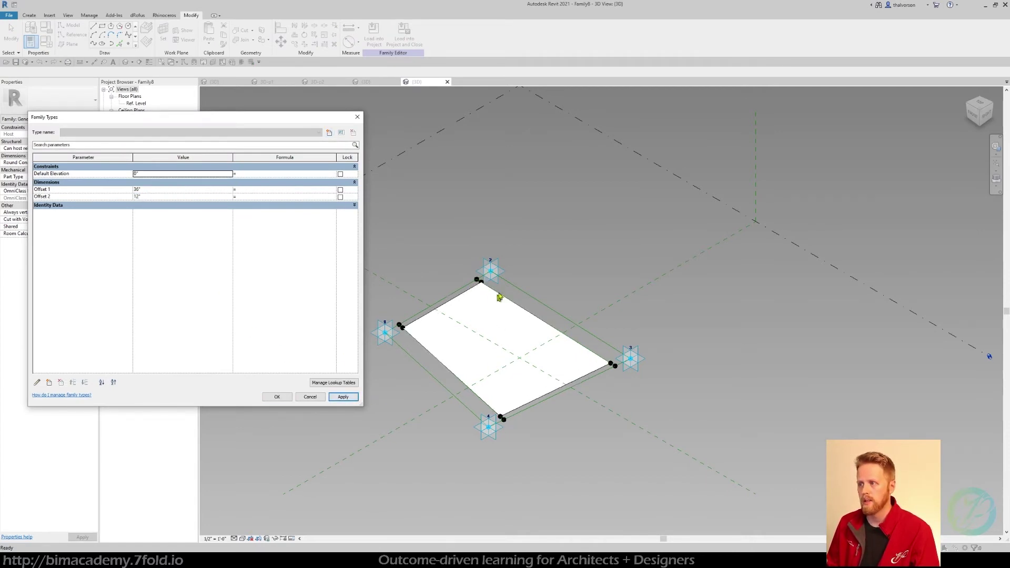
left_click(150, 190)
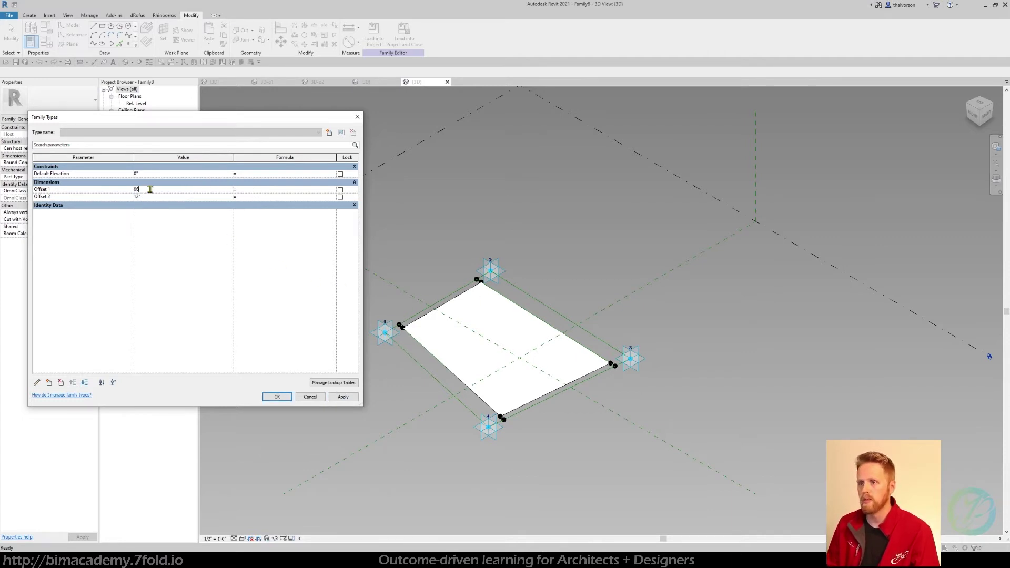
type("6")
key("Tab")
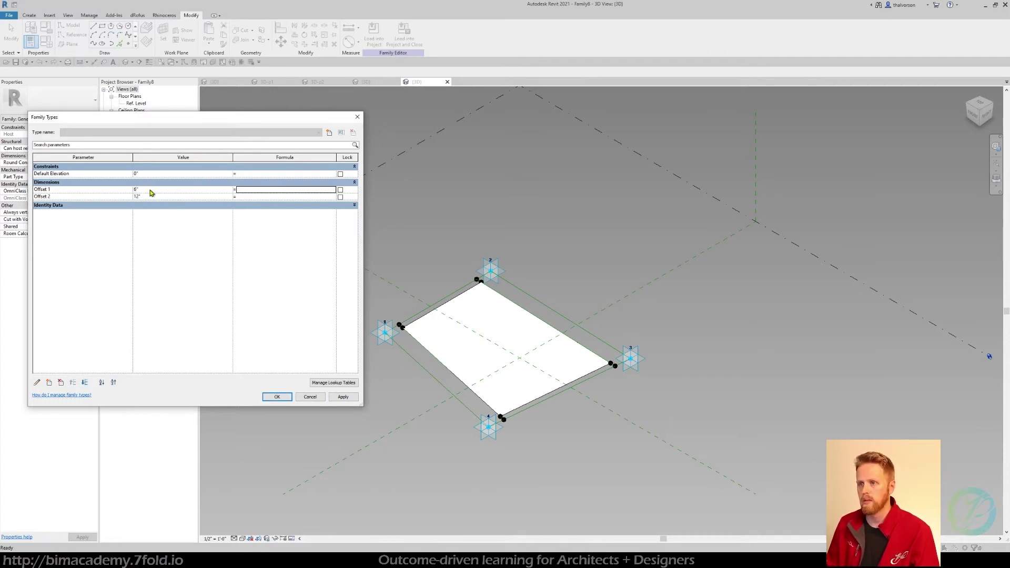
left_click(335, 399)
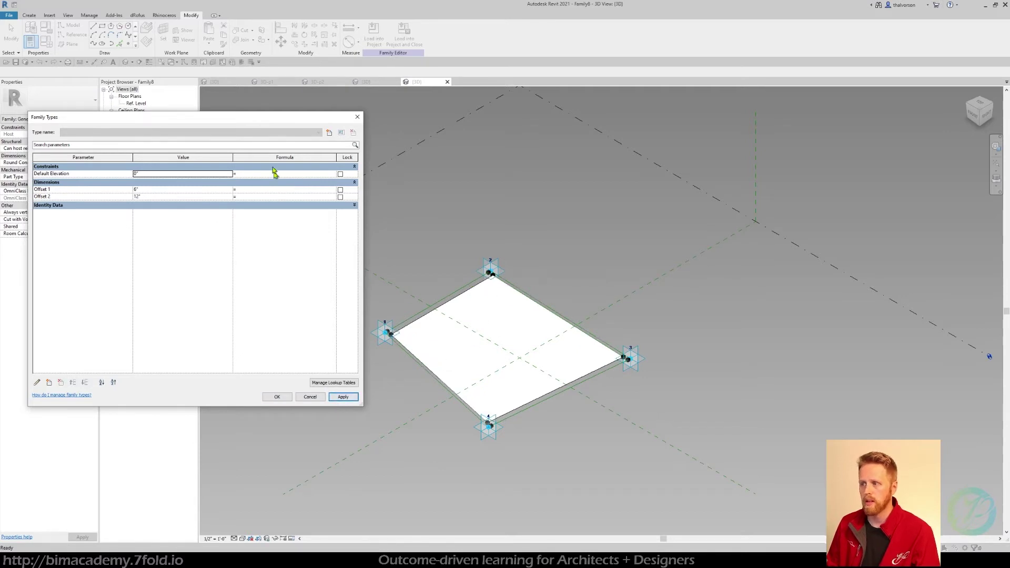
left_click_drag(267, 119, 253, 112)
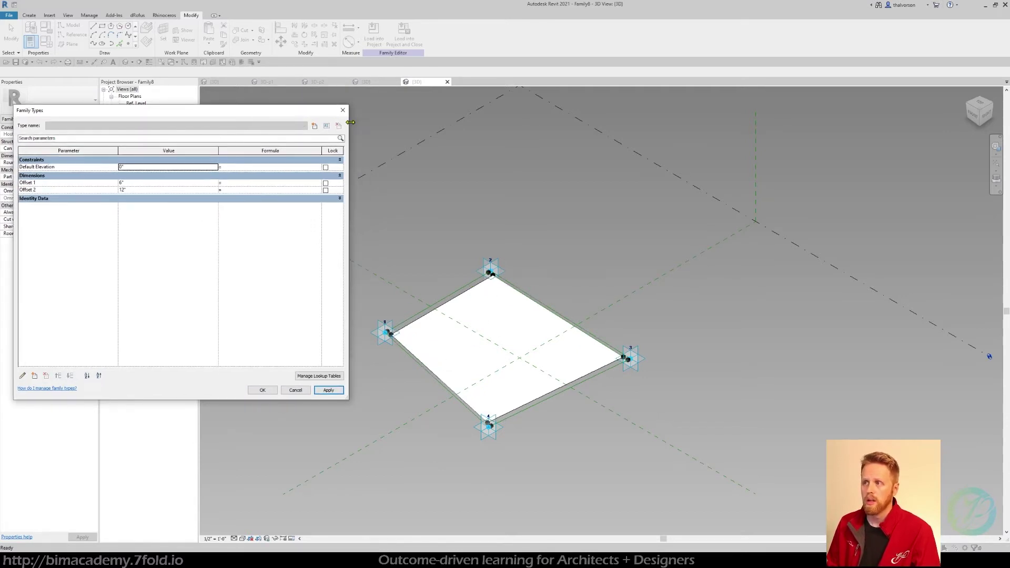
left_click_drag(350, 122, 278, 132)
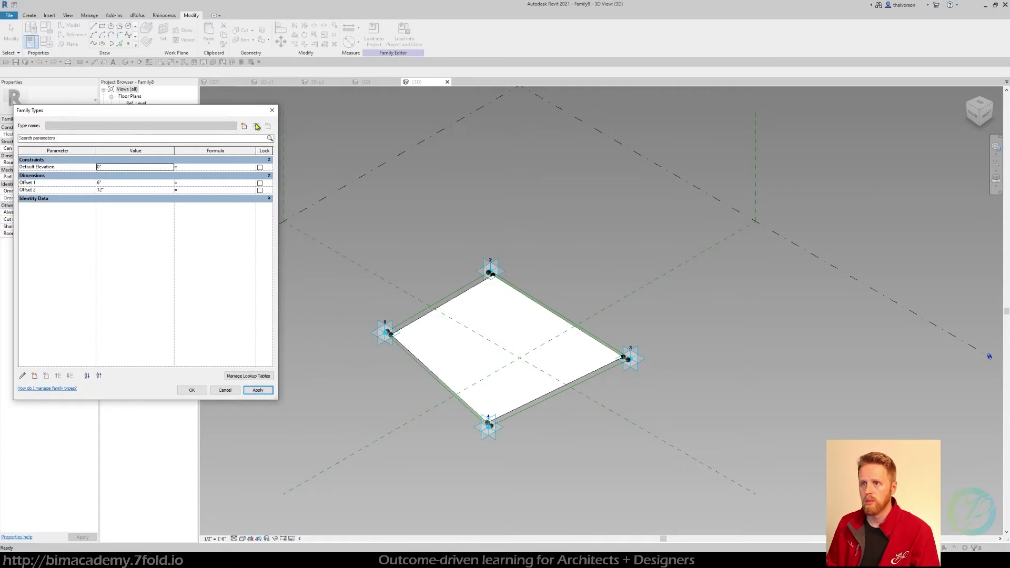
- Create three new family types: Type 1, Type 2 and Type 3
left_click(244, 126)
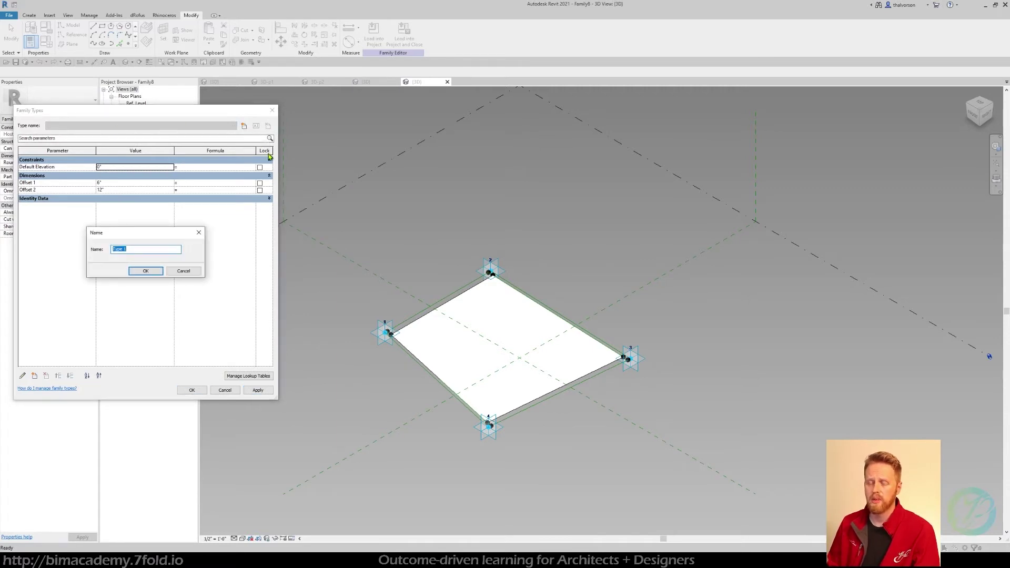
key("Return")
left_click(244, 126)
key("Return")
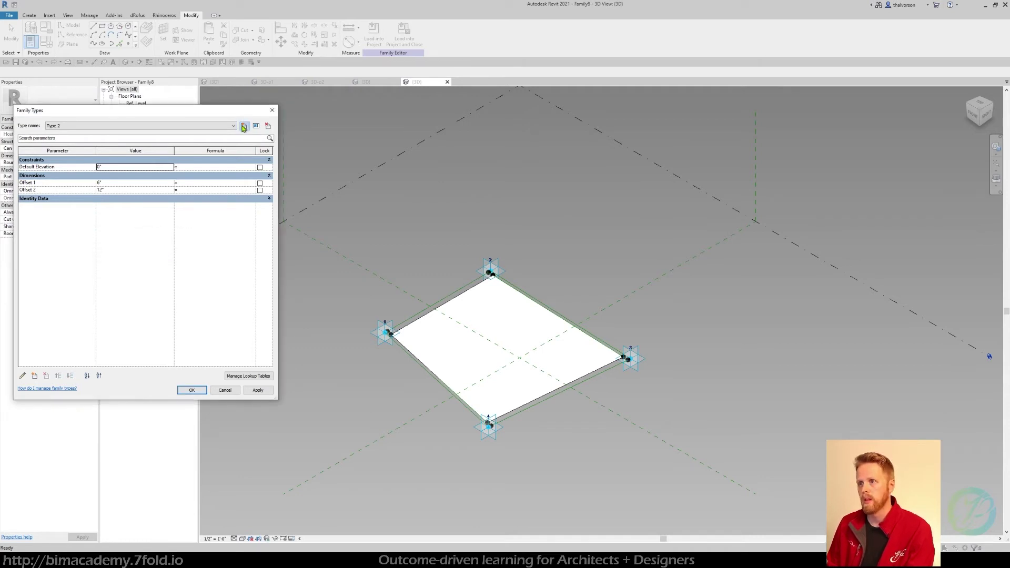
left_click(244, 127)
left_click(147, 271)
- Switch to Type 1 and edit its Offset 1 and Offset 2 values
left_click(152, 126)
left_click(82, 139)
left_click(107, 182)
left_click(92, 126)
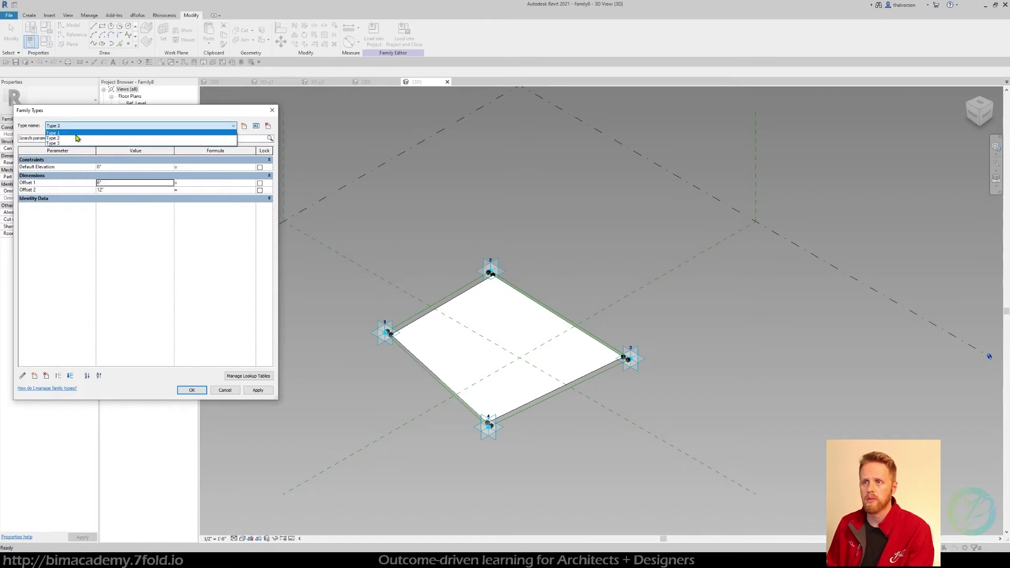
left_click(77, 132)
left_click(111, 182)
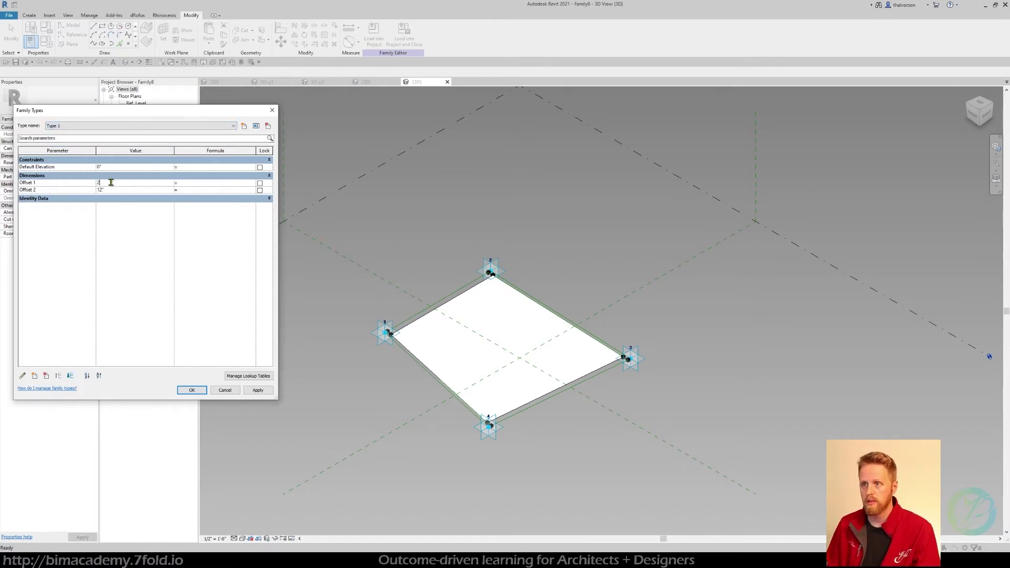
left_click(114, 190)
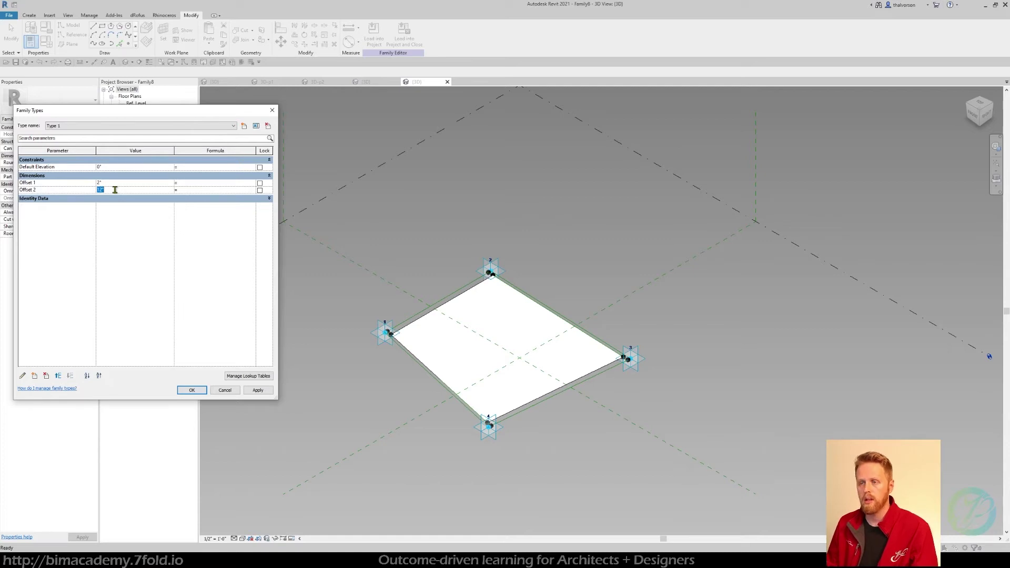
key("Tab")
- Give Type 2 Offset 1 = 2" and Offset 2 = 6"
left_click(182, 126)
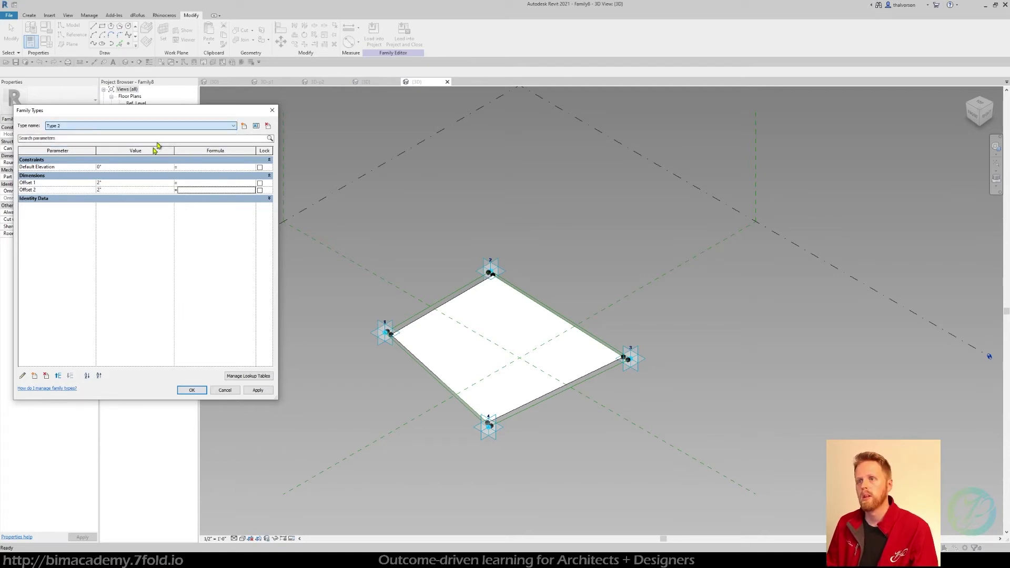
left_click(110, 183)
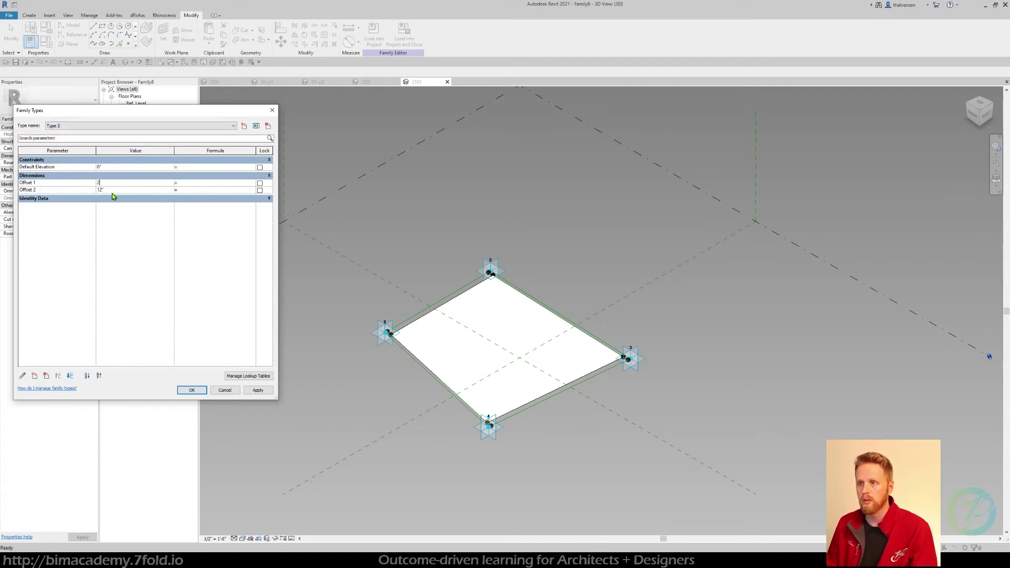
type("2")
left_click(112, 190)
type("6")
key("Tab")
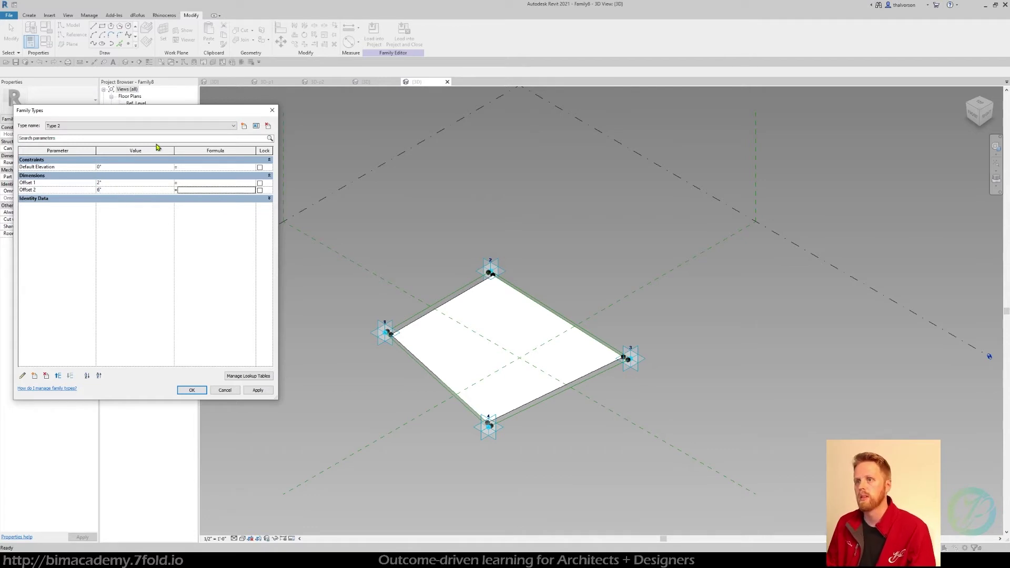
- Give Type 3 Offset 1 = 4" and Offset 2 = 12", apply, and close
left_click(153, 127)
left_click(144, 143)
left_click(114, 182)
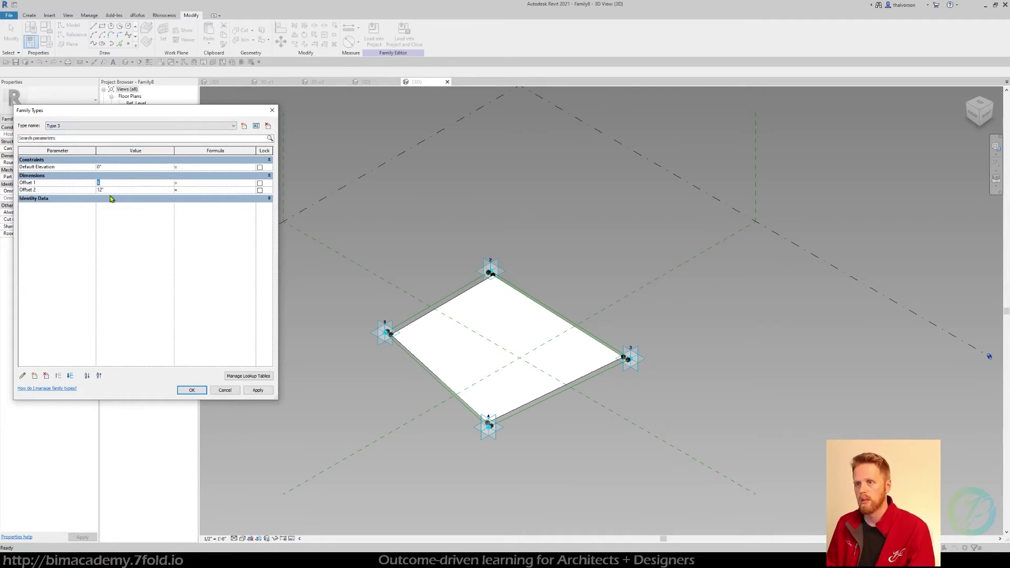
type("4")
left_click(110, 190)
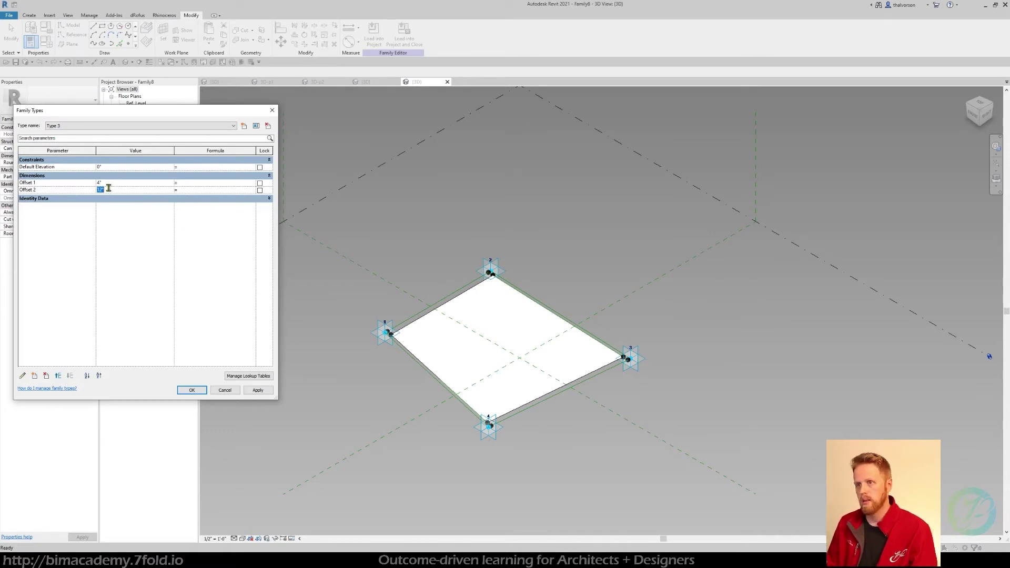
type("12")
key("Return")
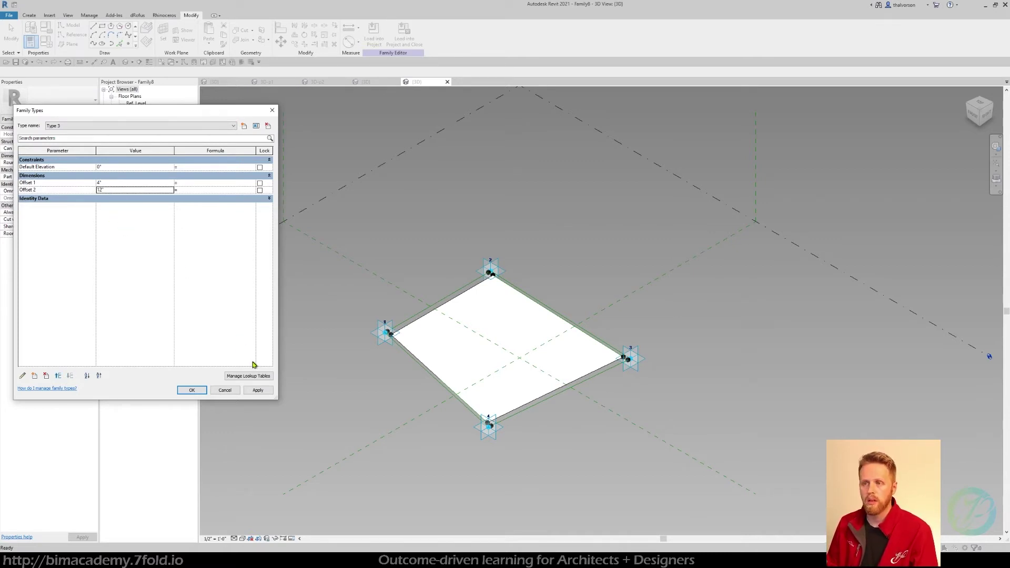
left_click(256, 390)
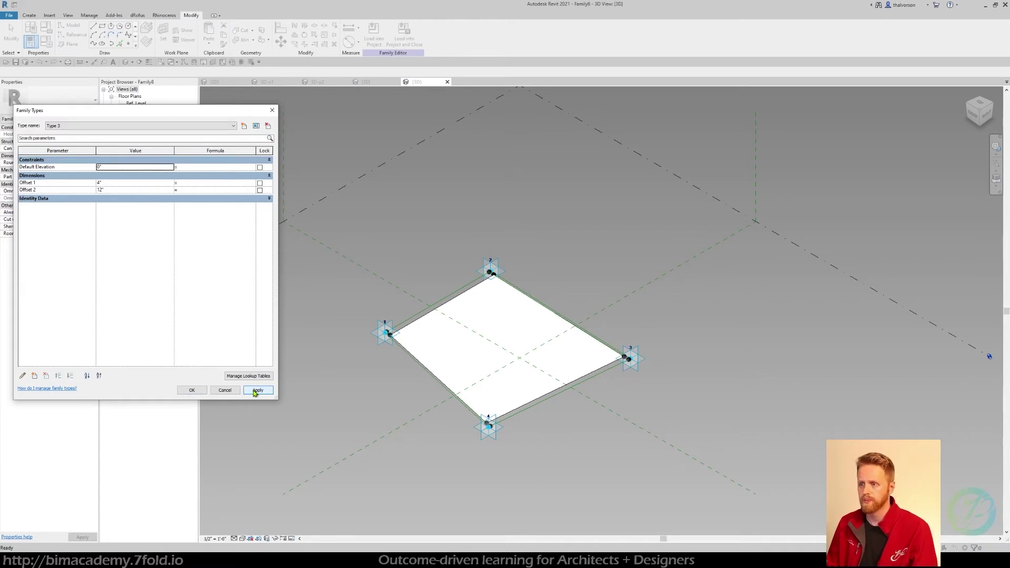
left_click(193, 390)
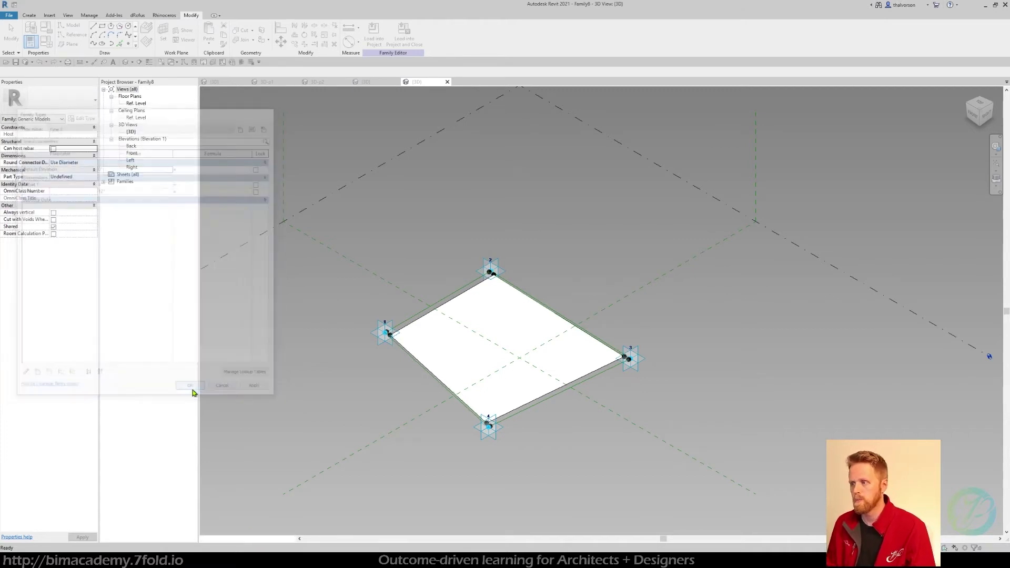
- Link the panel form's Material to a new type parameter named Surface and check it in Family Types
left_click(473, 361)
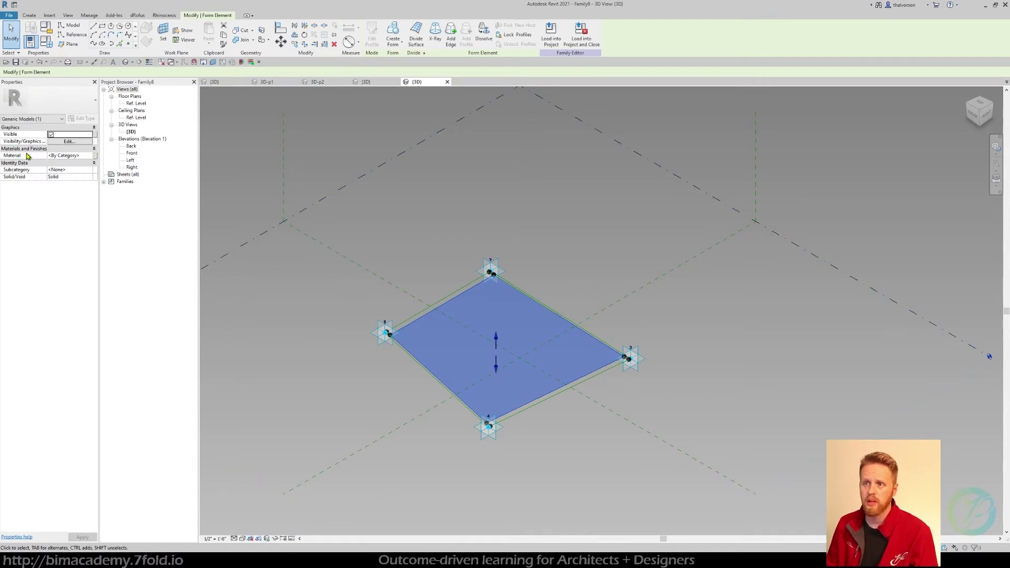
left_click(95, 156)
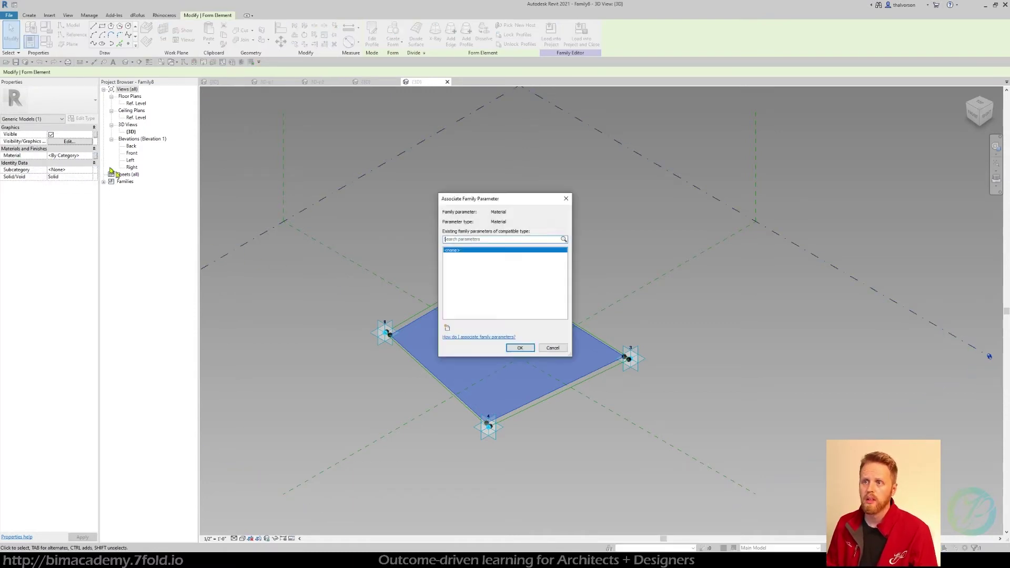
left_click(301, 305)
type("Surface")
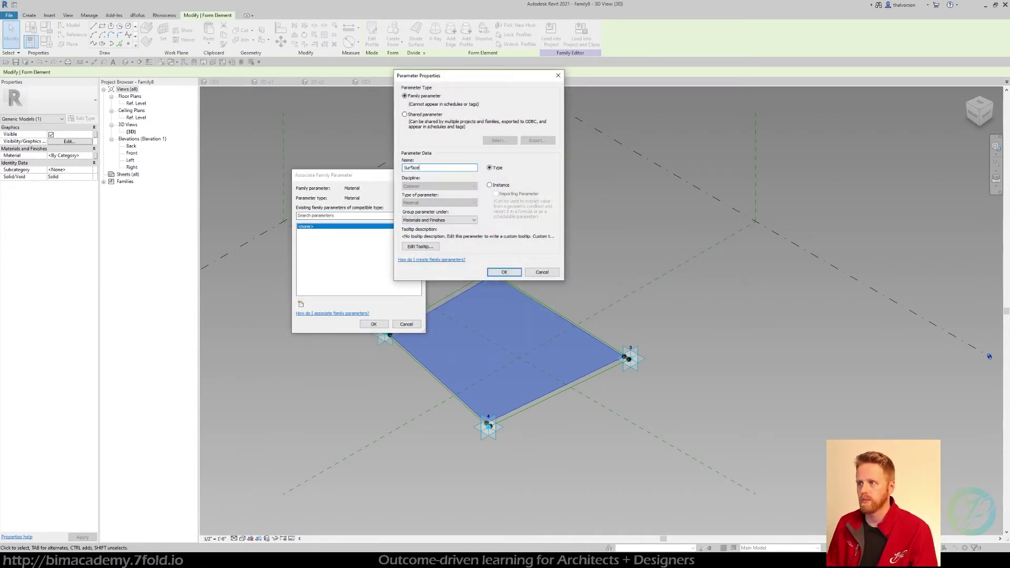
left_click(504, 273)
left_click(374, 324)
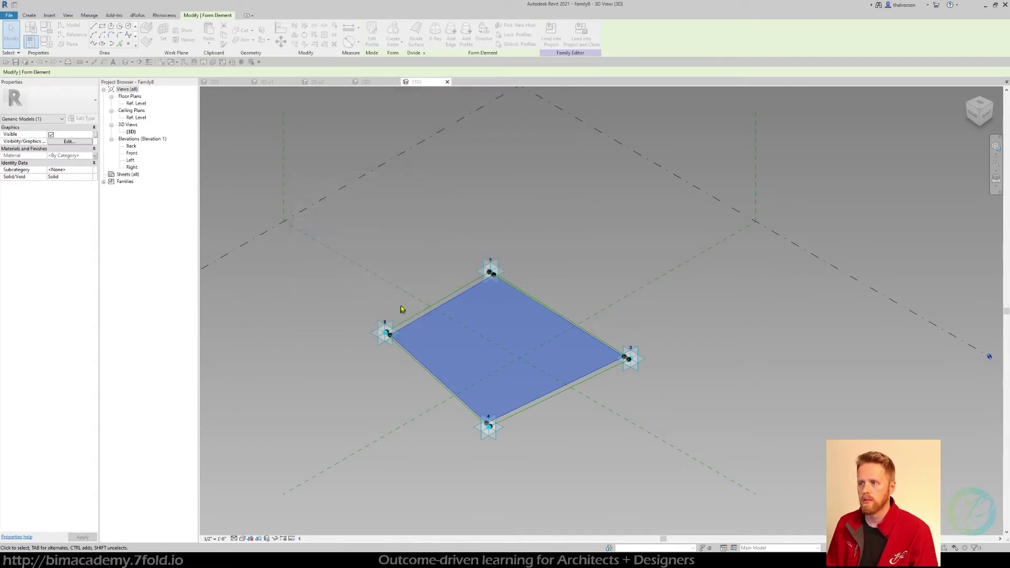
left_click(46, 42)
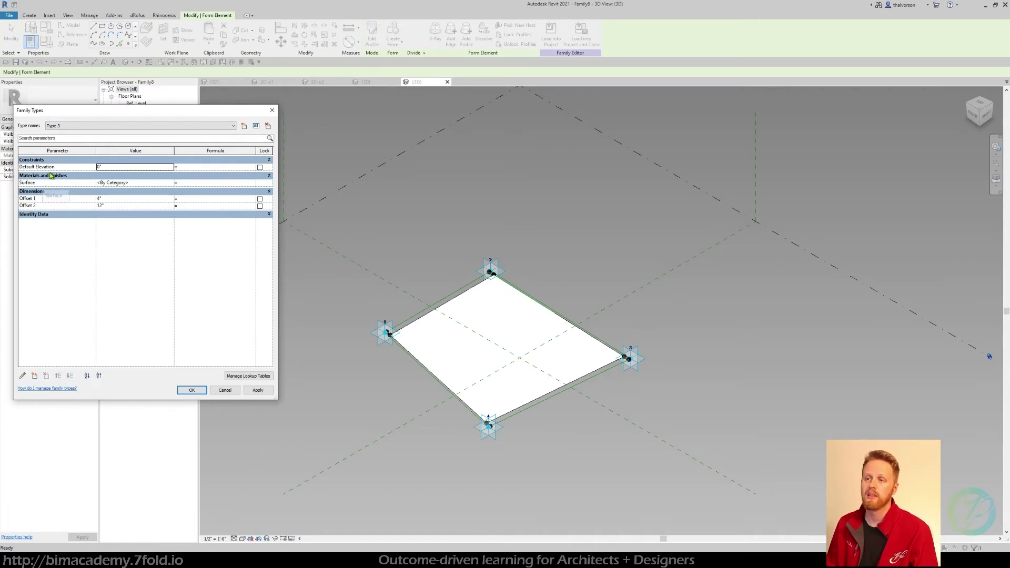
left_click(272, 112)
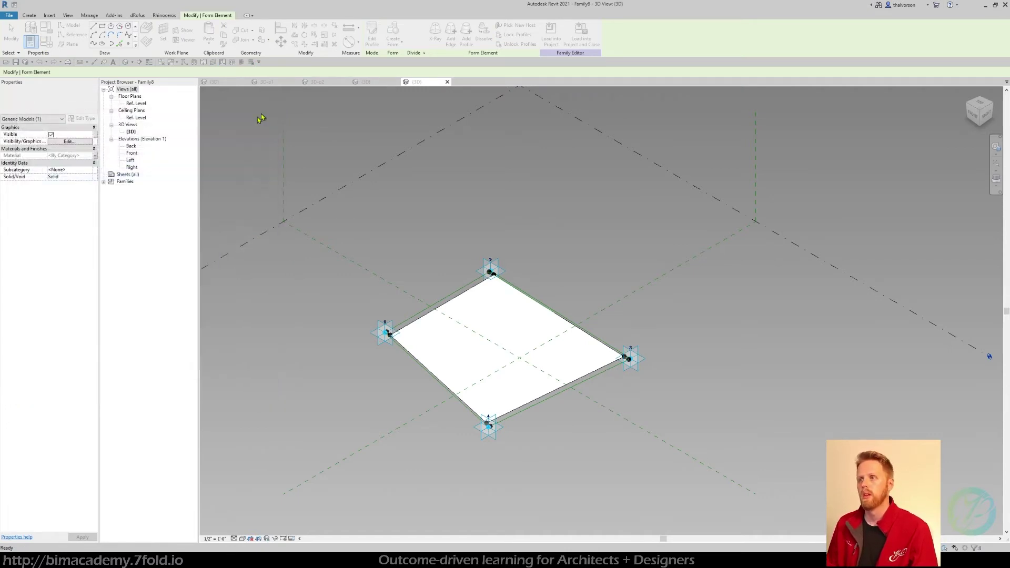
left_click(253, 124)
left_click(436, 349)
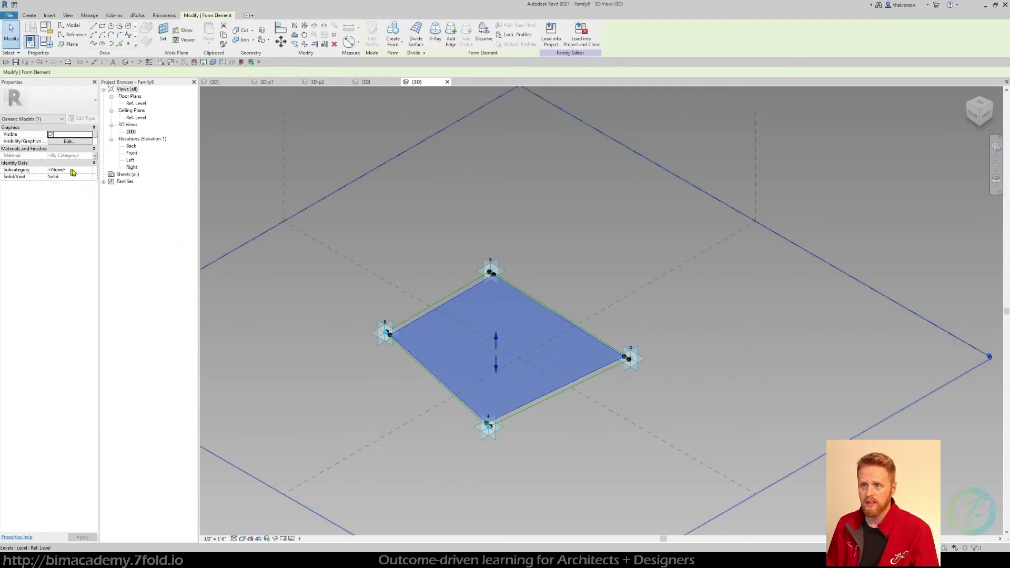
left_click(90, 170)
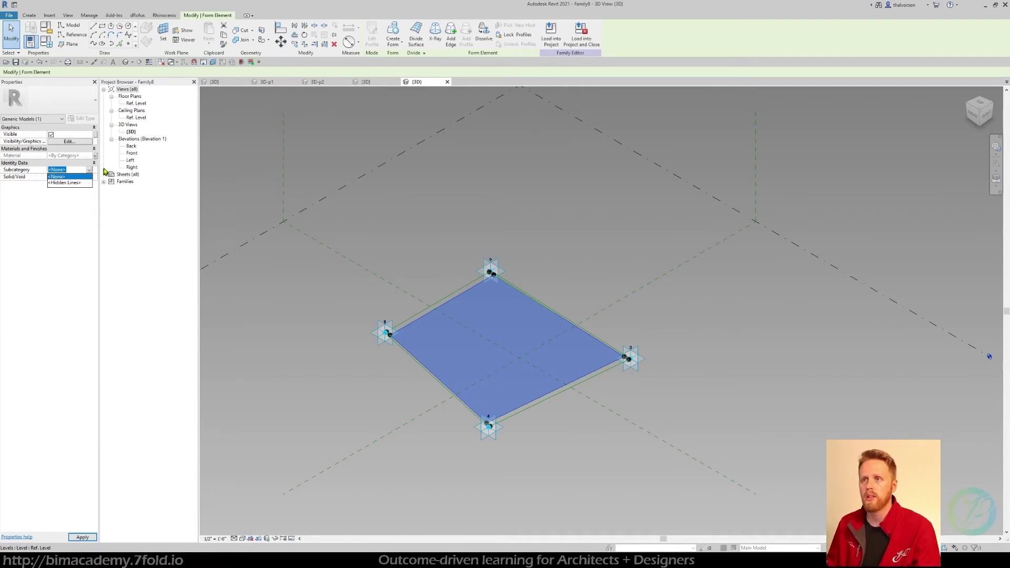
left_click(90, 16)
- Open Object Styles and expand the Generic Models category
left_click(53, 34)
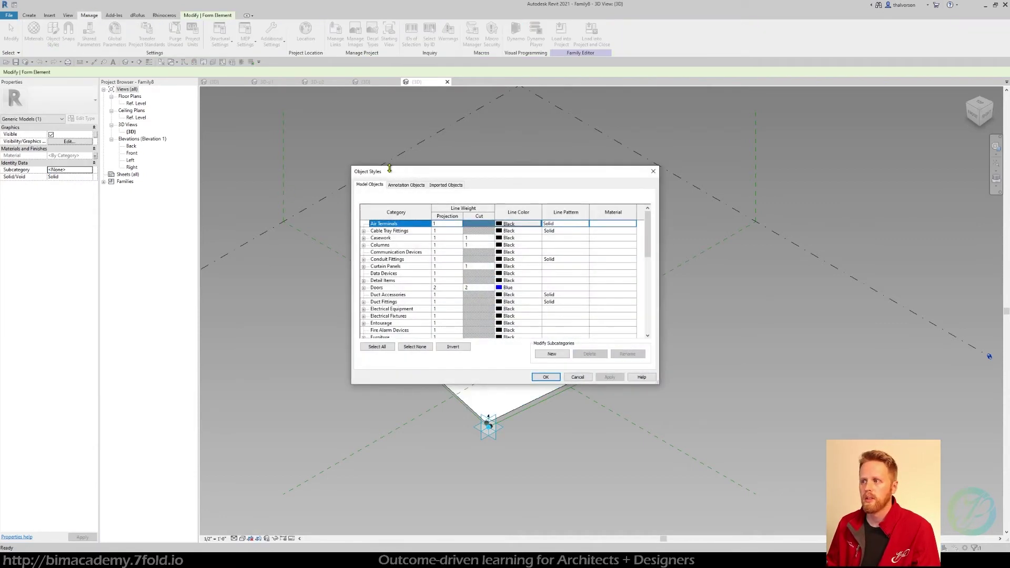
left_click_drag(389, 168, 332, 141)
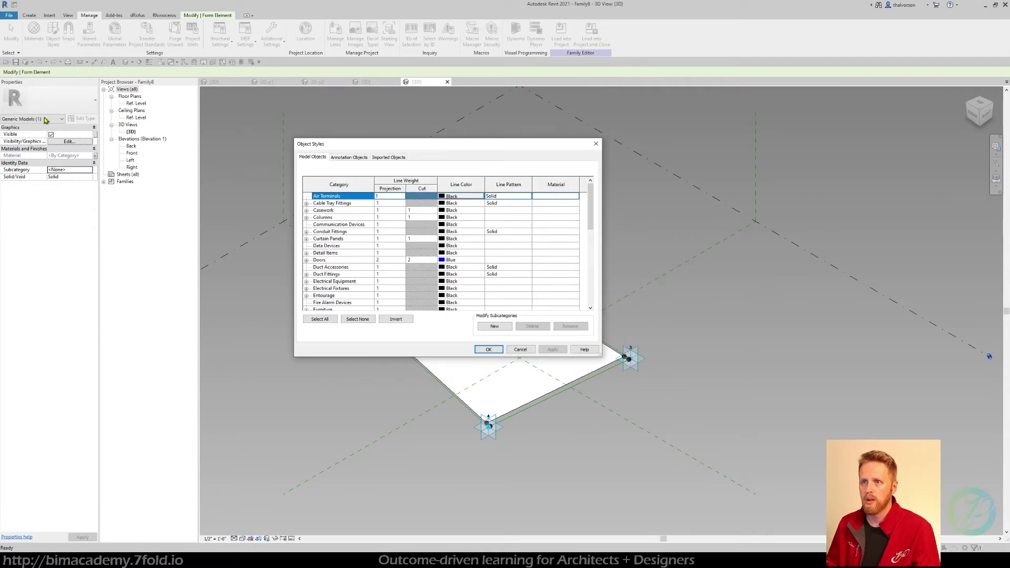
left_click(337, 238)
scroll(344, 262, "down", 2)
left_click(320, 282)
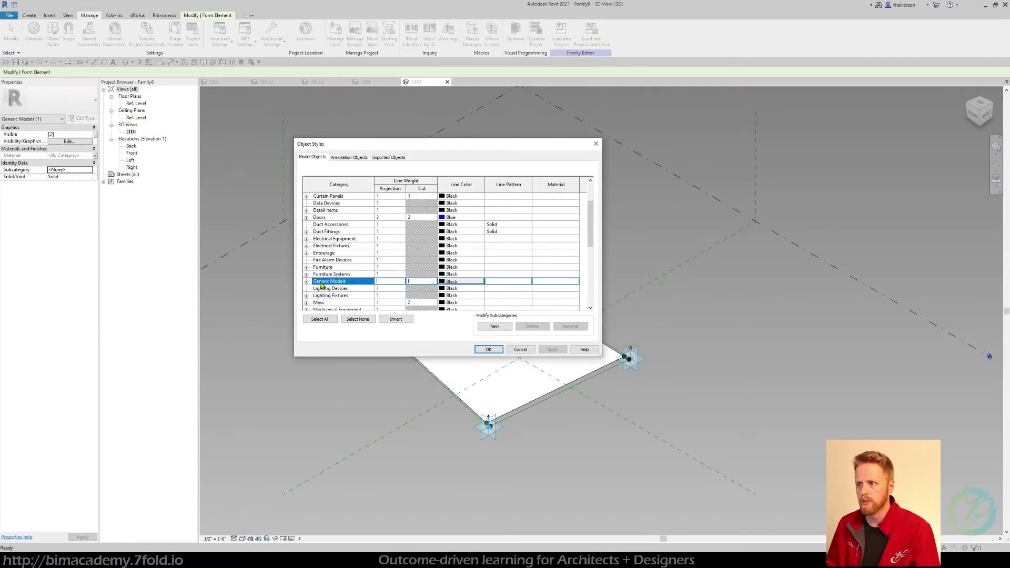
left_click(307, 282)
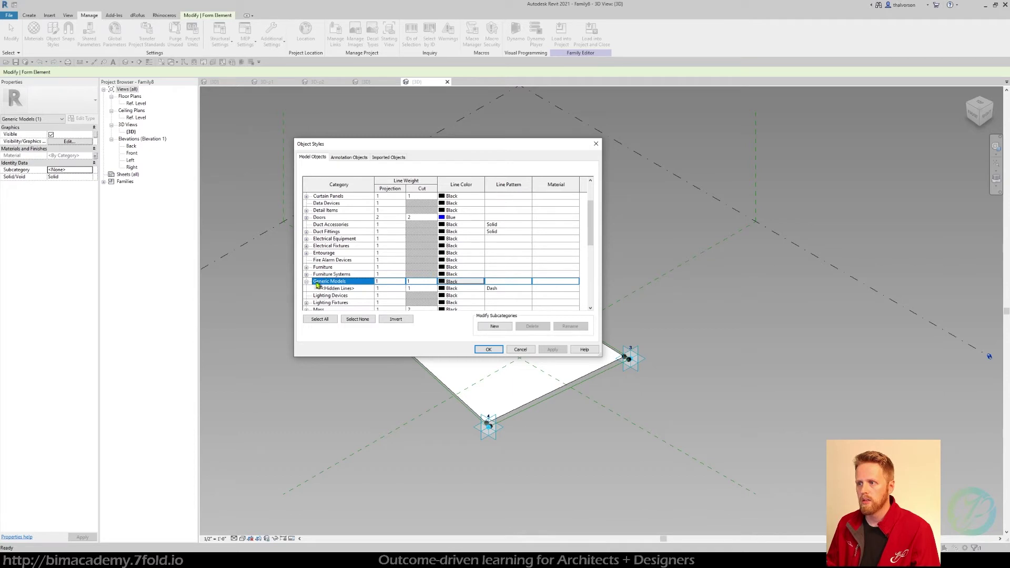
- Create a new Generic Models subcategory named Adaptive Surface Demo
left_click(494, 327)
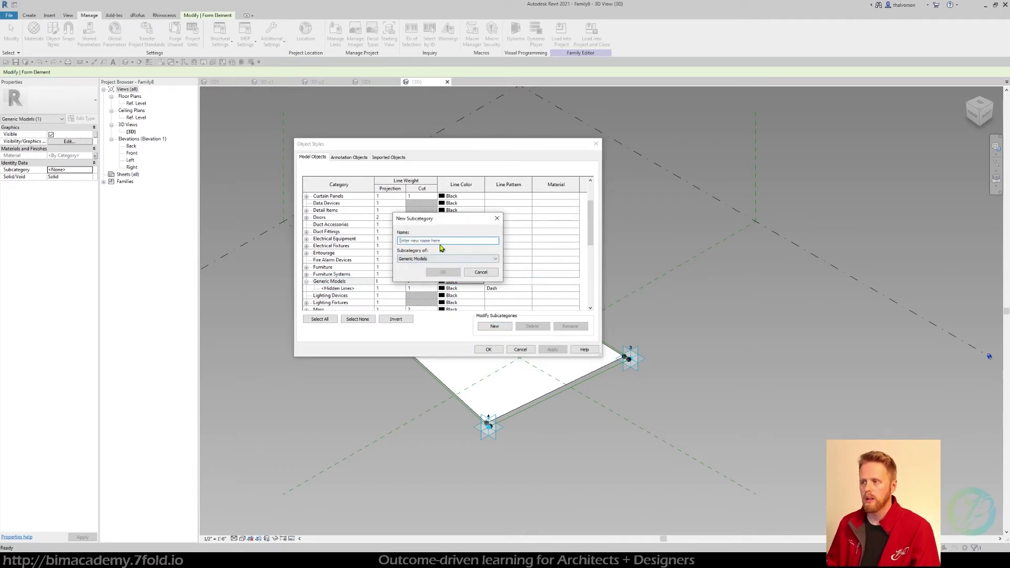
left_click(442, 241)
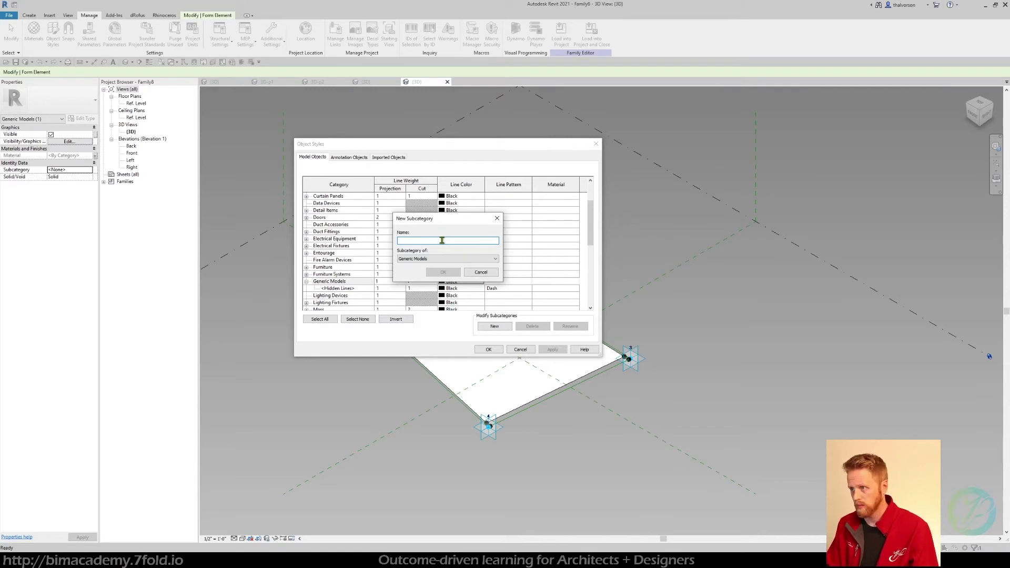
type("Dem")
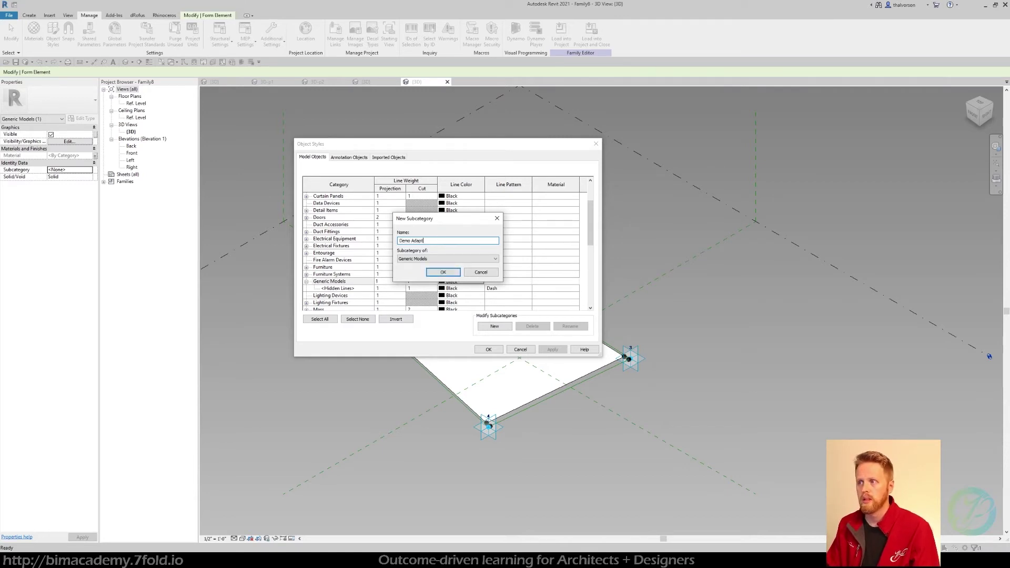
type("o Adap")
key("shift+Home")
type("Adap")
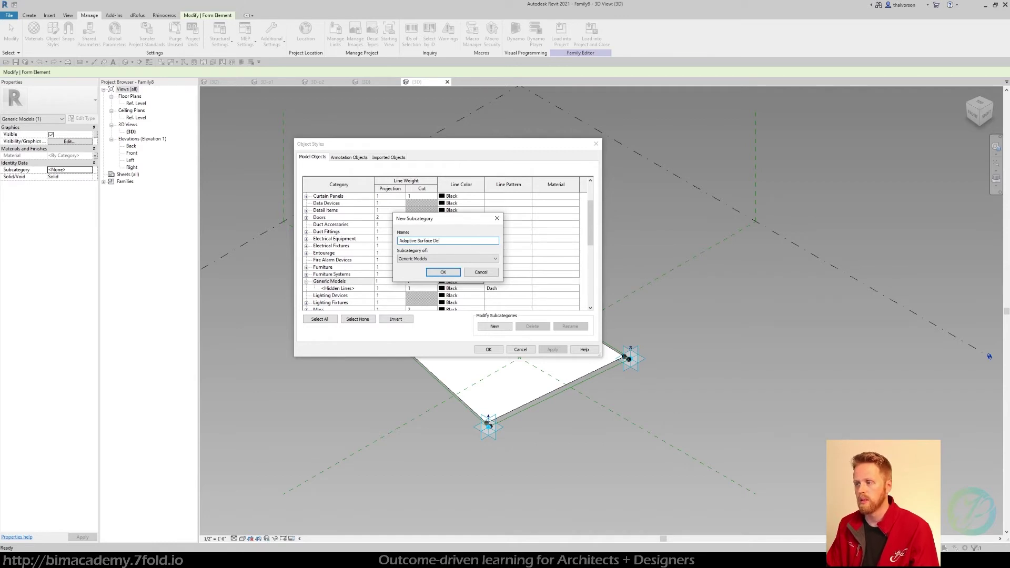
key("Return")
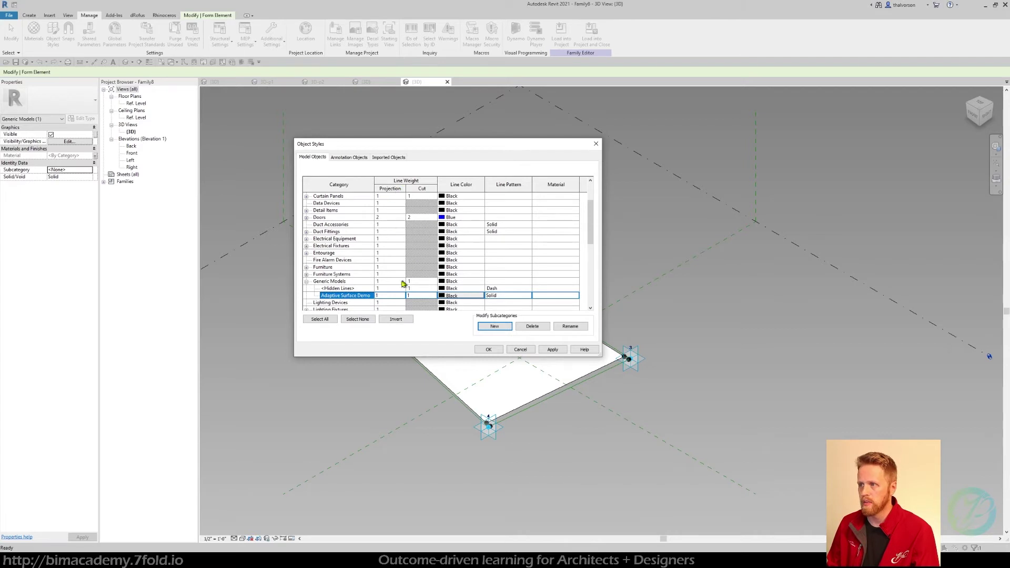
- Set the new subcategory's projection line weight to 2, apply, and close Object Styles
left_click(385, 293)
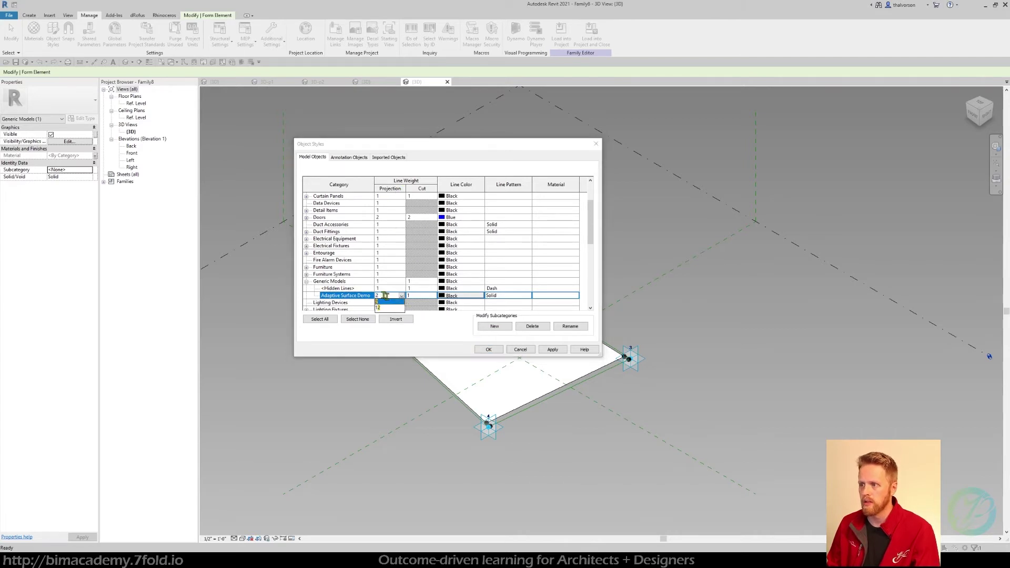
type("2")
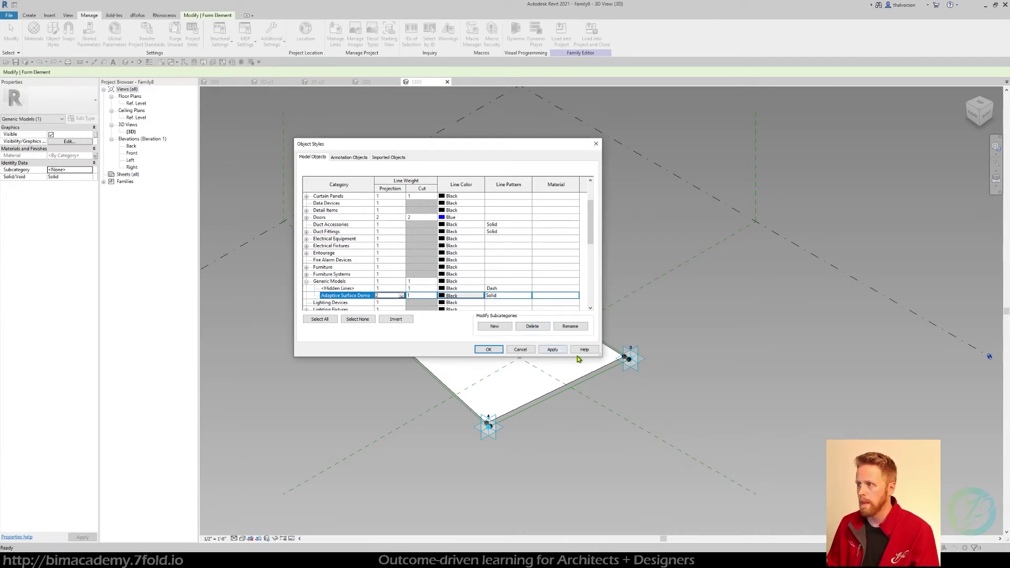
left_click(572, 295)
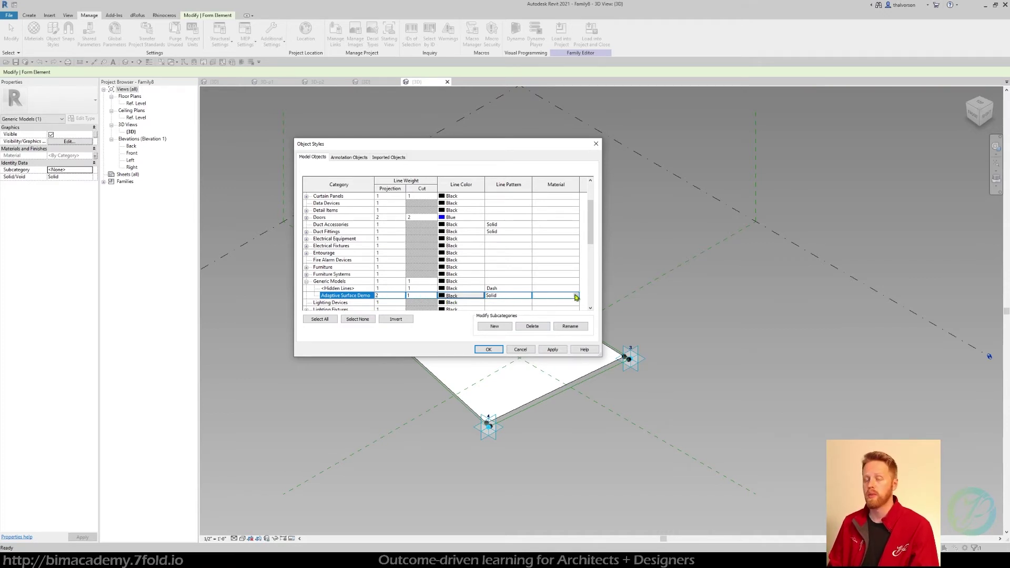
left_click(552, 349)
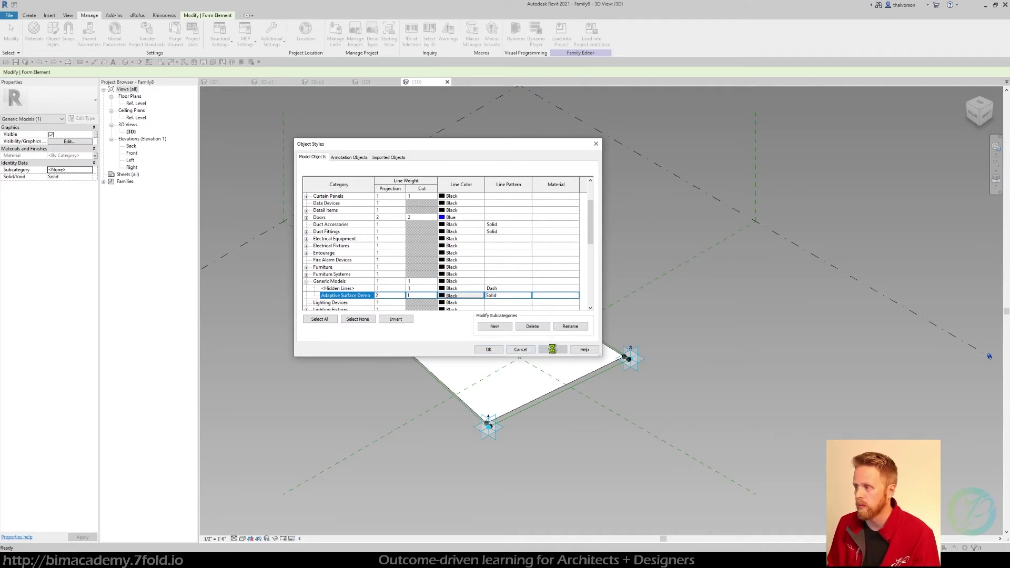
left_click(489, 349)
key("Escape")
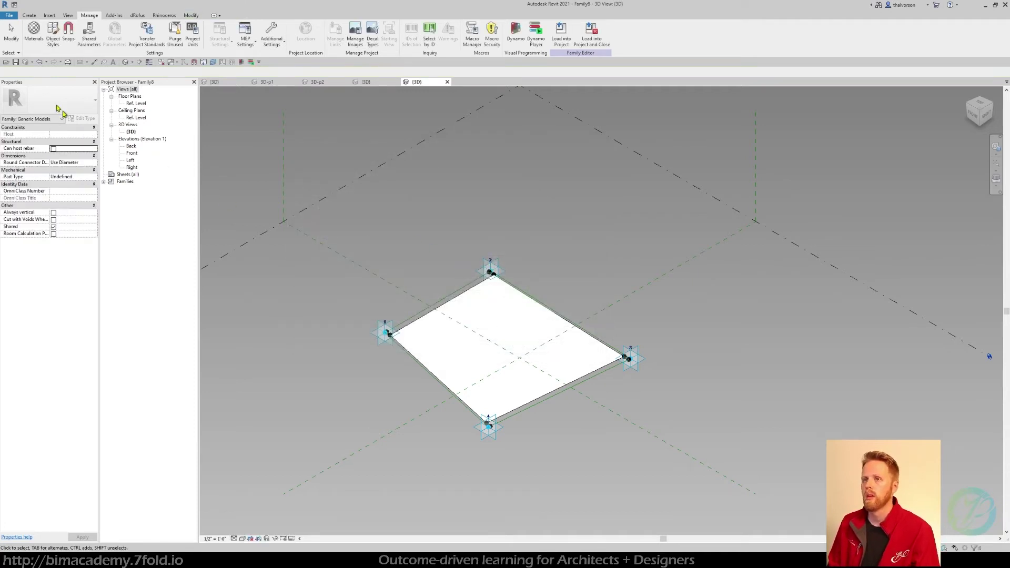
- Save the family as Adaptive_4pt_Surface-demo.rfa and load it into Rhino Inside Sandbox.rvt
left_click(15, 62)
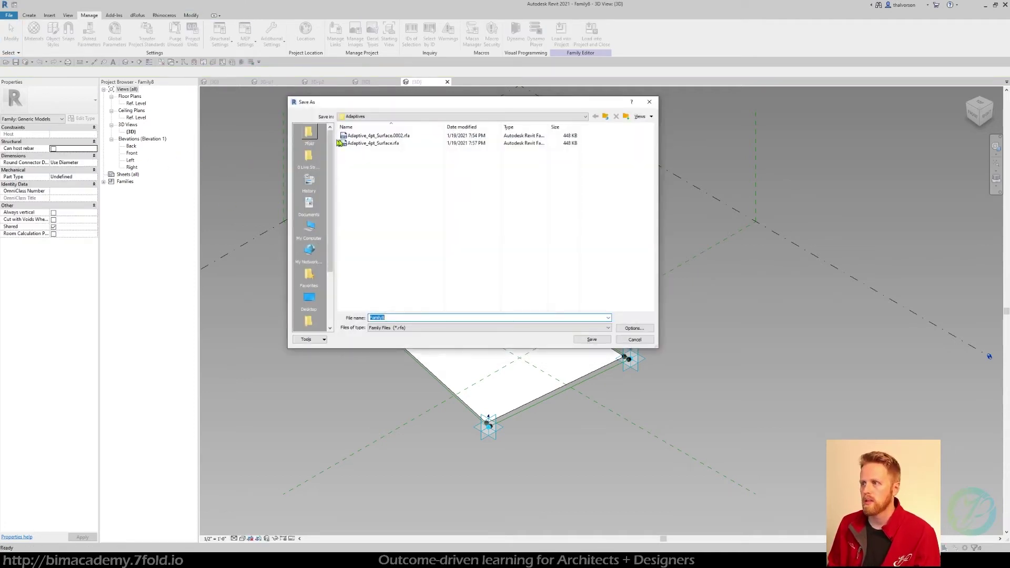
left_click(396, 143)
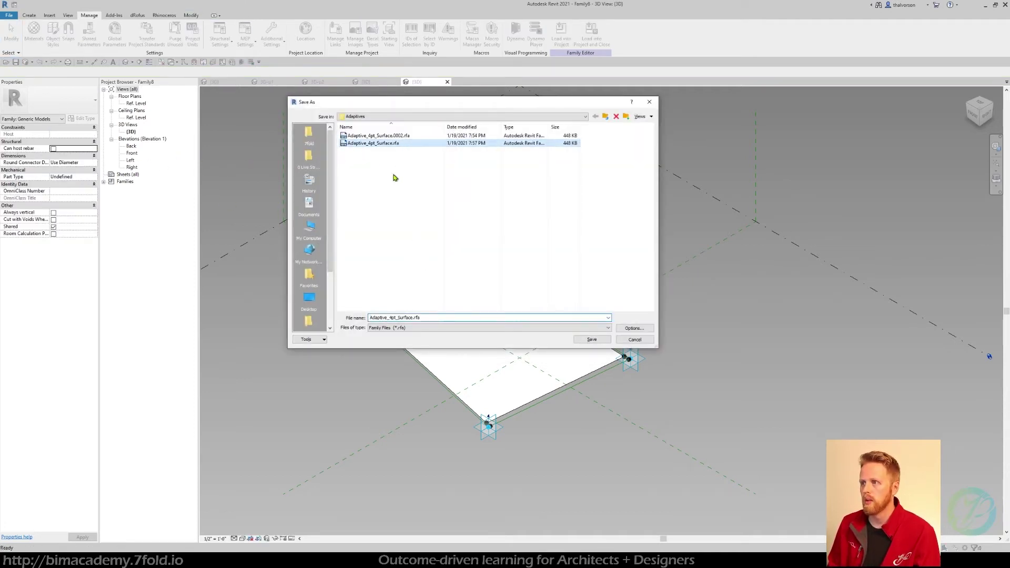
left_click(413, 317)
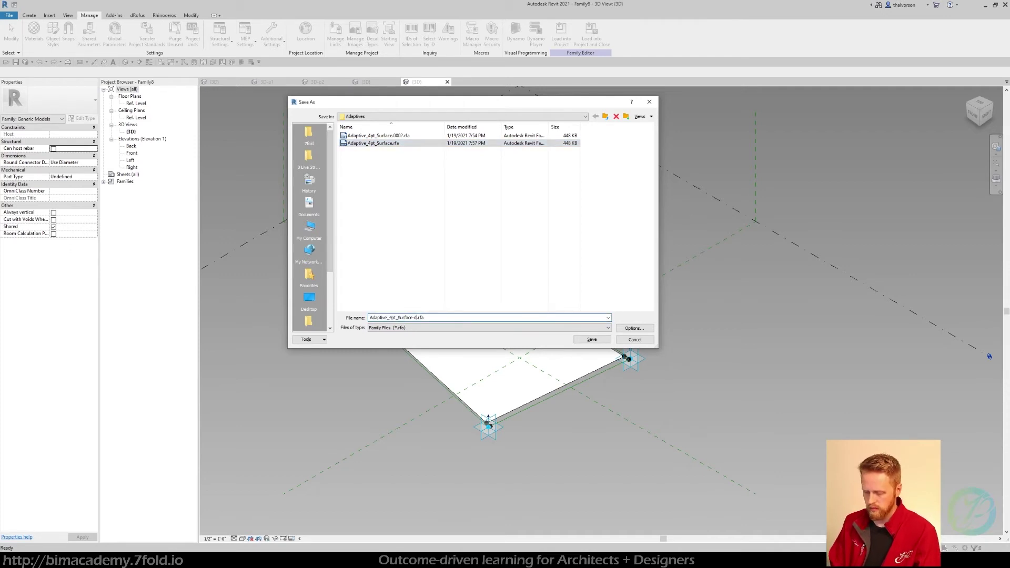
key("Return")
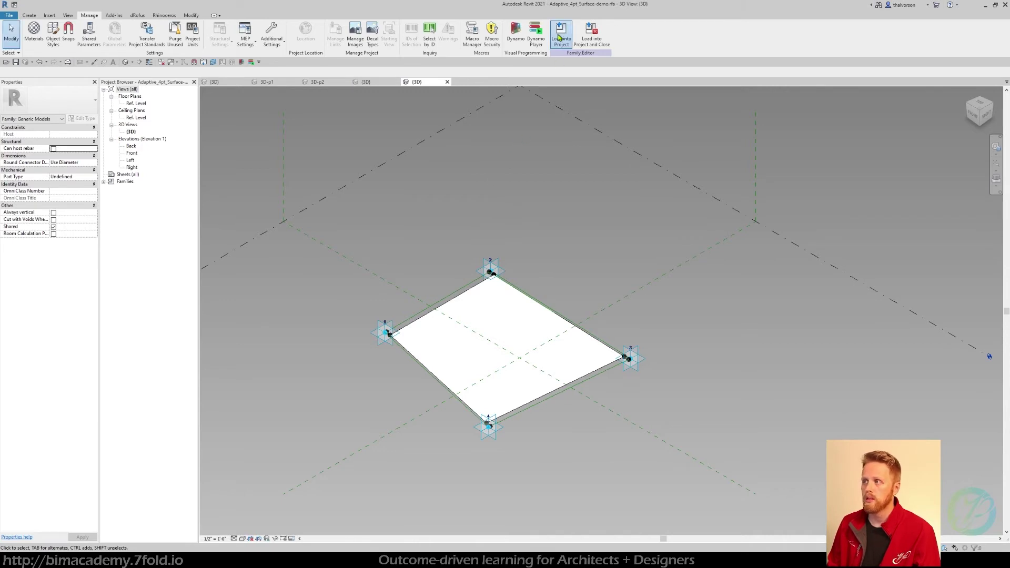
left_click(560, 33)
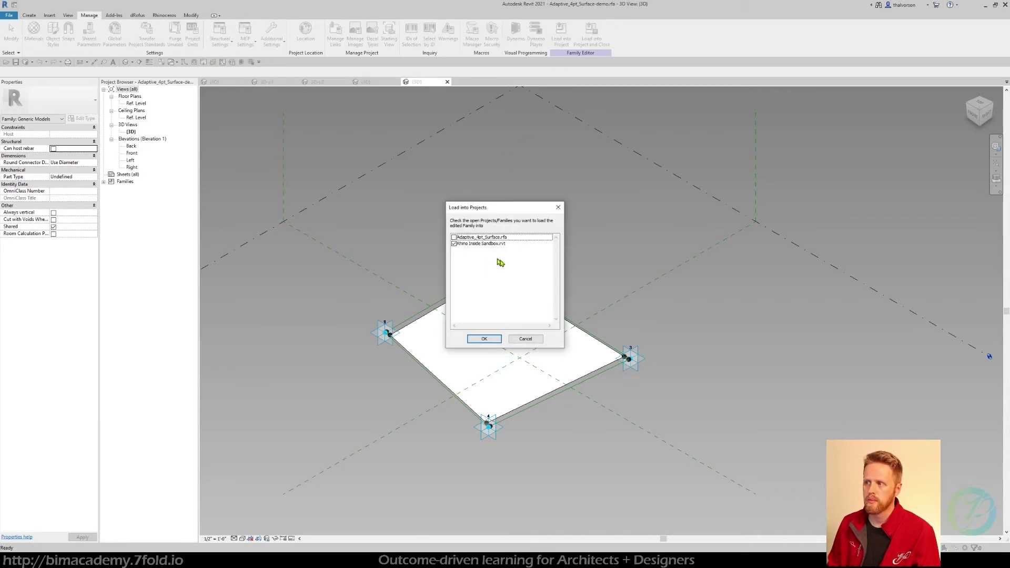
left_click(484, 339)
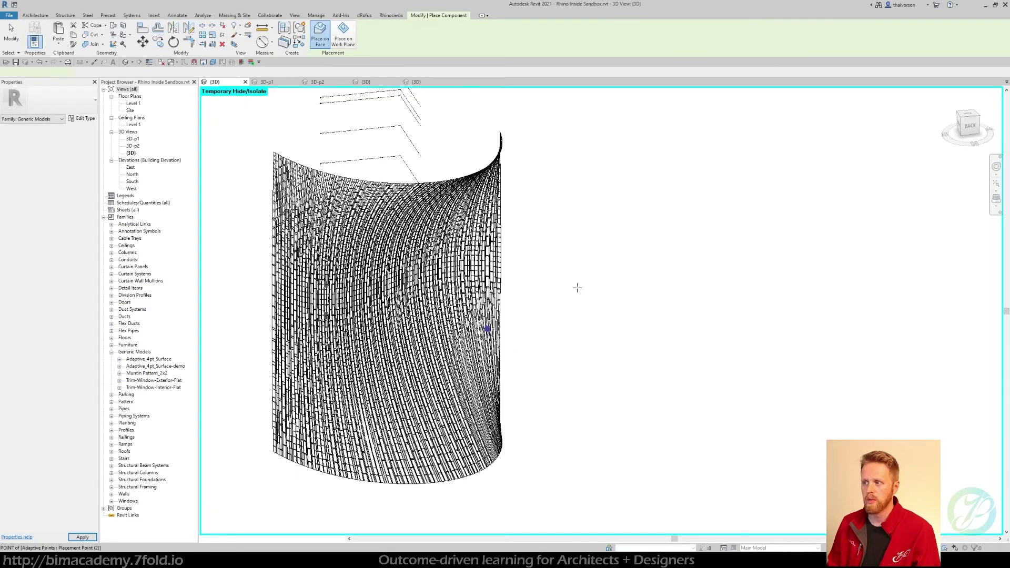
- End panel placement and switch to the 3D-p2 view, looking down on the tower
key("Escape")
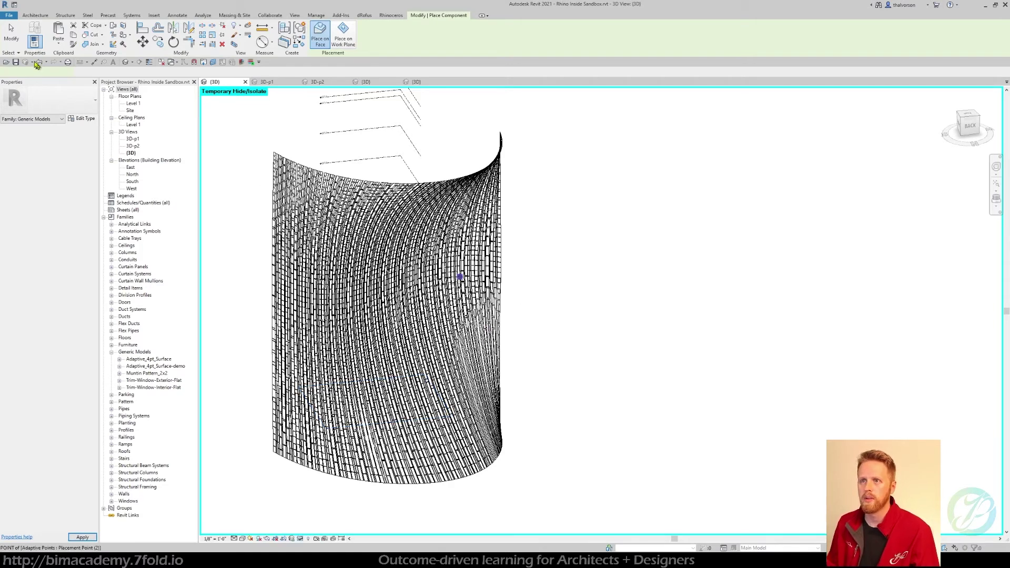
left_click(317, 82)
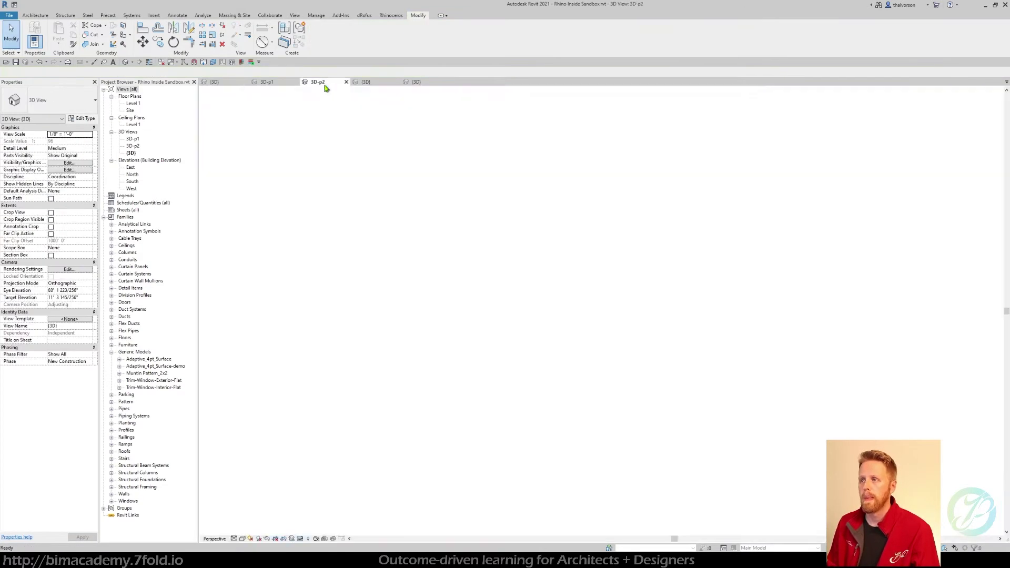
middle_click_drag(534, 165, 487, 163)
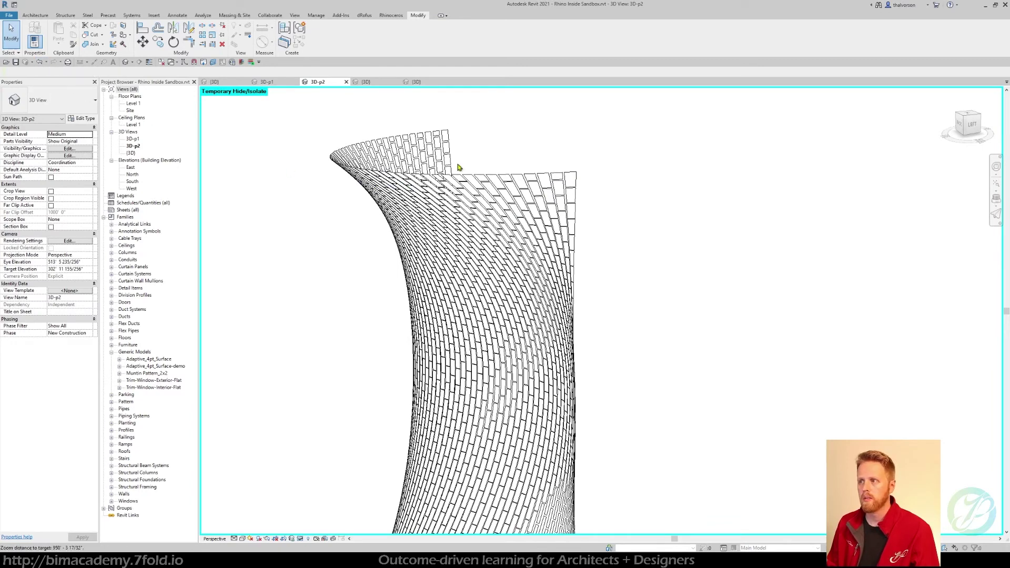
scroll(447, 173, "down", 4)
middle_click_drag(387, 224, 367, 210, "shift")
left_click_drag(320, 117, 595, 521)
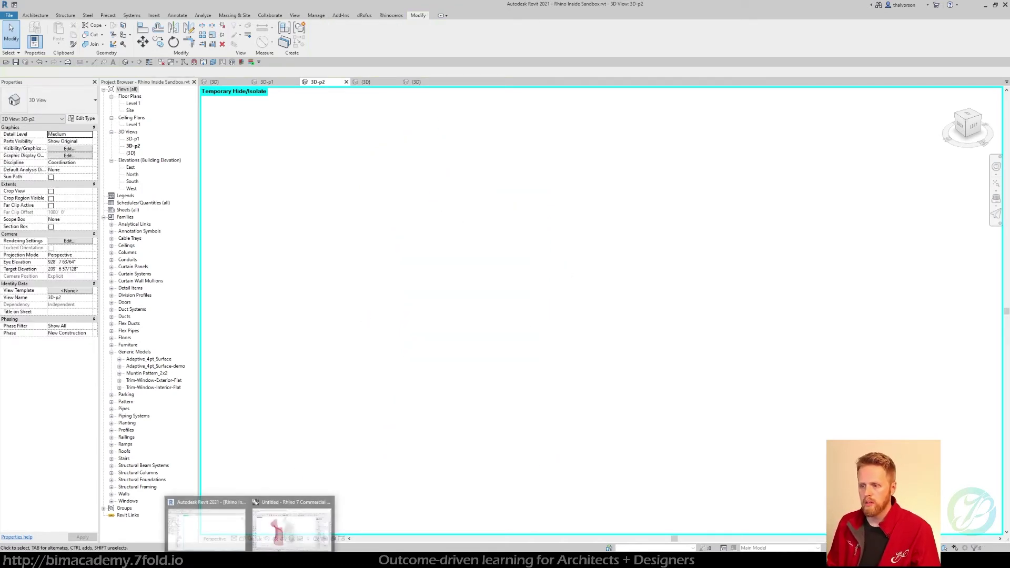
- Bring up Grasshopper and centre the canvas on the Generic Models input of AdaptiveComponents-DEMO
left_click(281, 537)
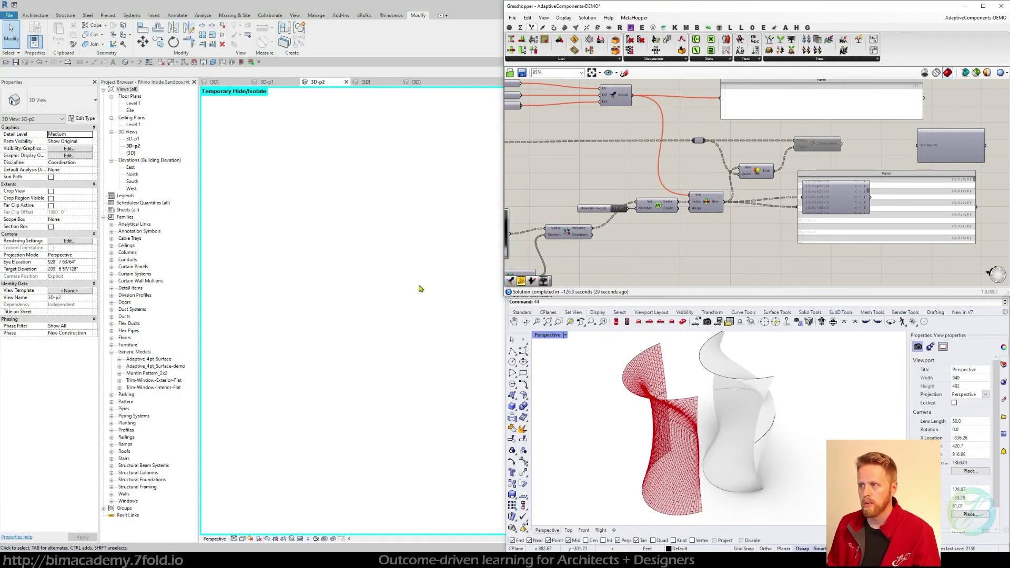
right_click_drag(592, 172, 615, 173)
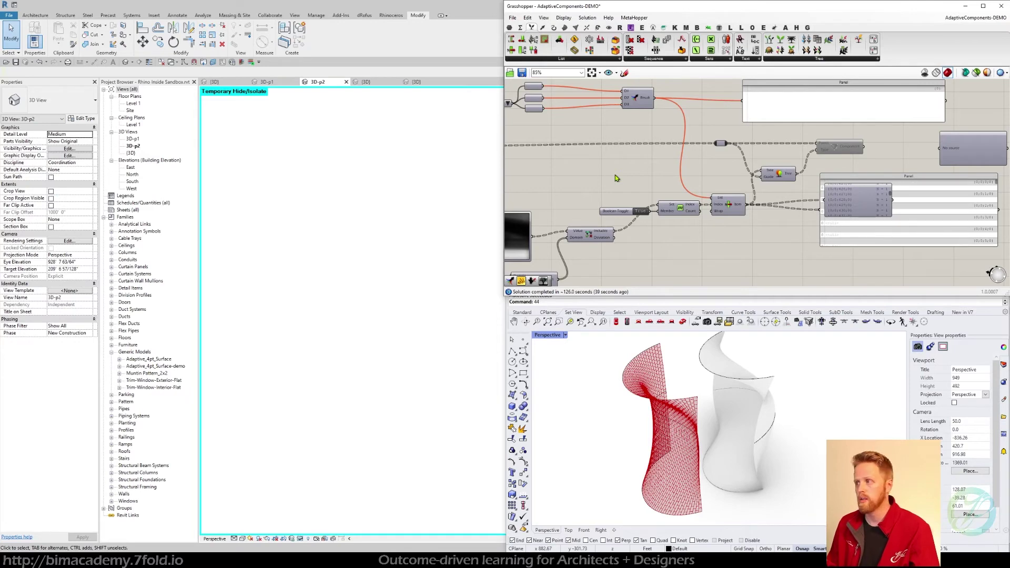
scroll(614, 174, "down", 4)
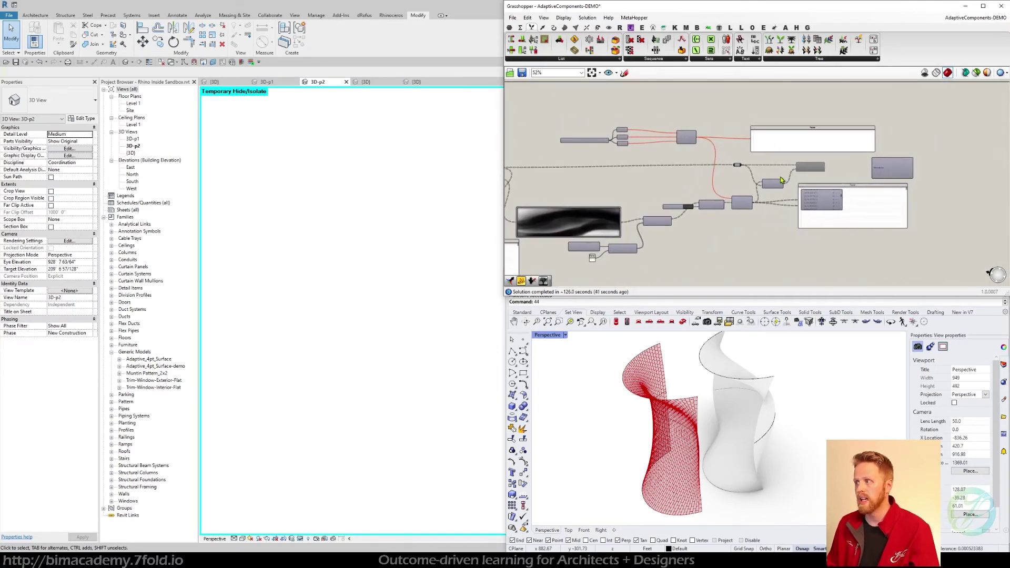
scroll(782, 180, "up", 4)
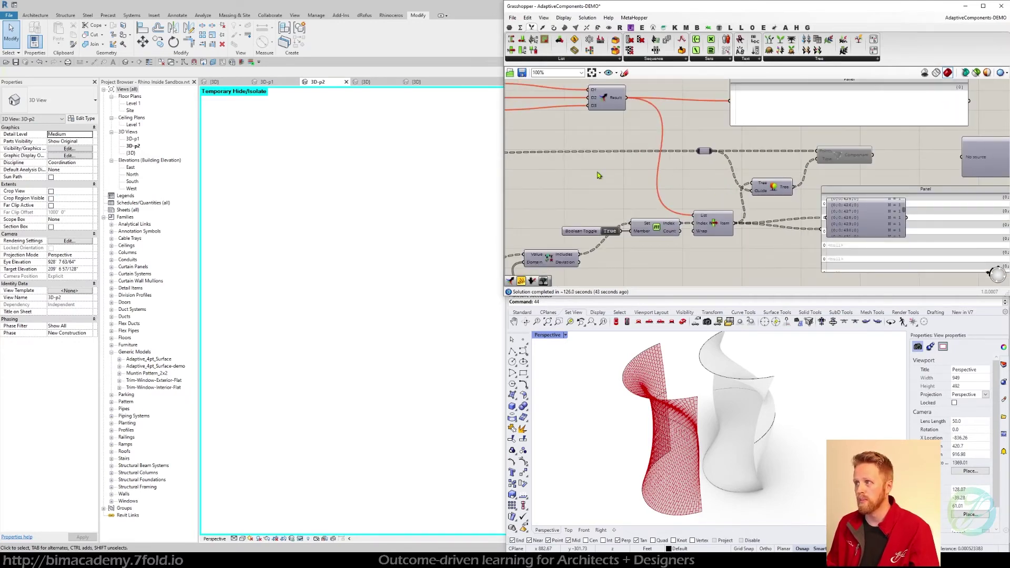
right_click_drag(599, 175, 592, 192)
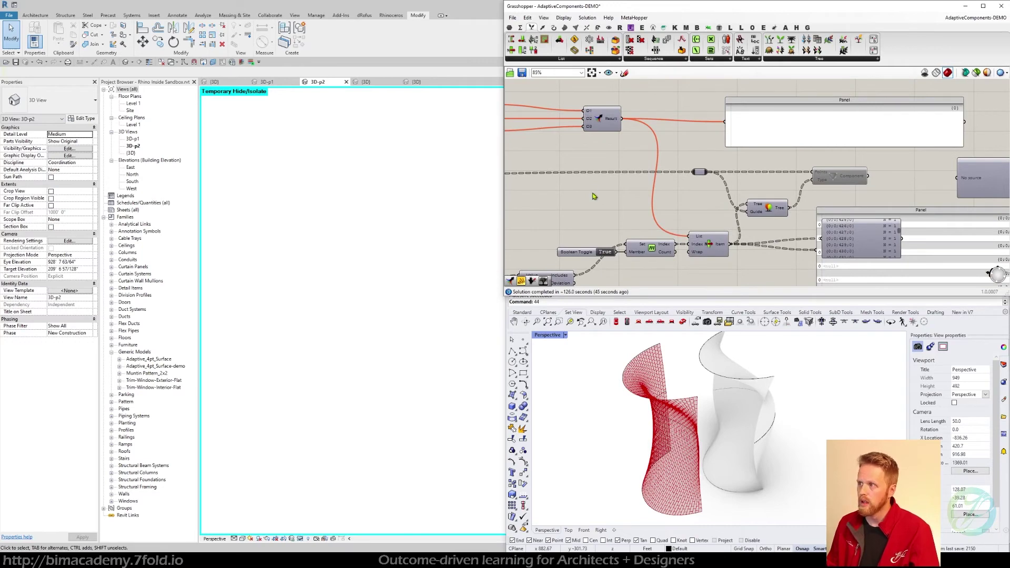
scroll(593, 193, "down", 1)
right_click_drag(579, 156, 802, 161)
right_click_drag(691, 135, 664, 148)
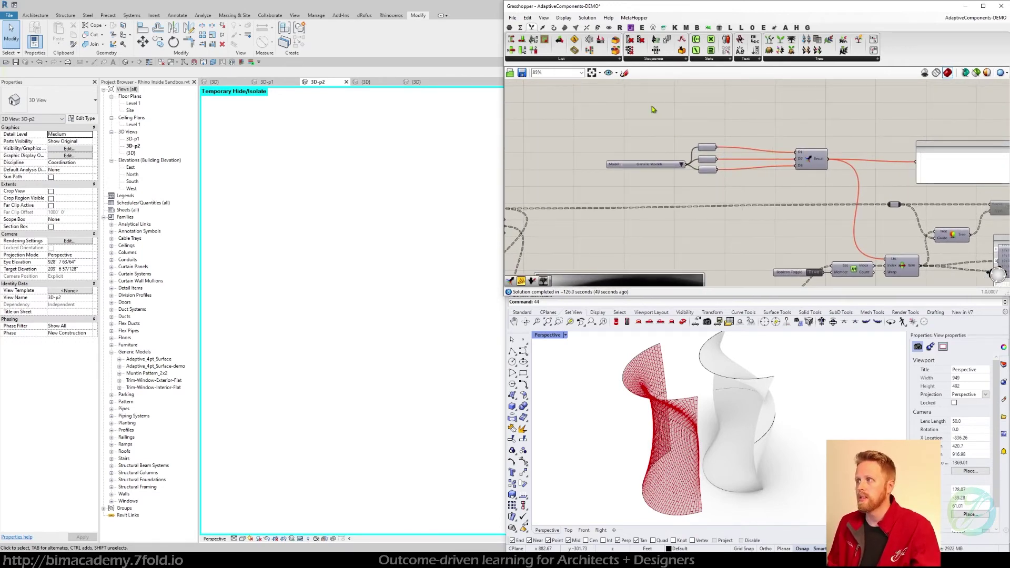
- Add a Generic Models category picker and set the three type parameters to Adaptive_4pt_Surface
left_click(619, 28)
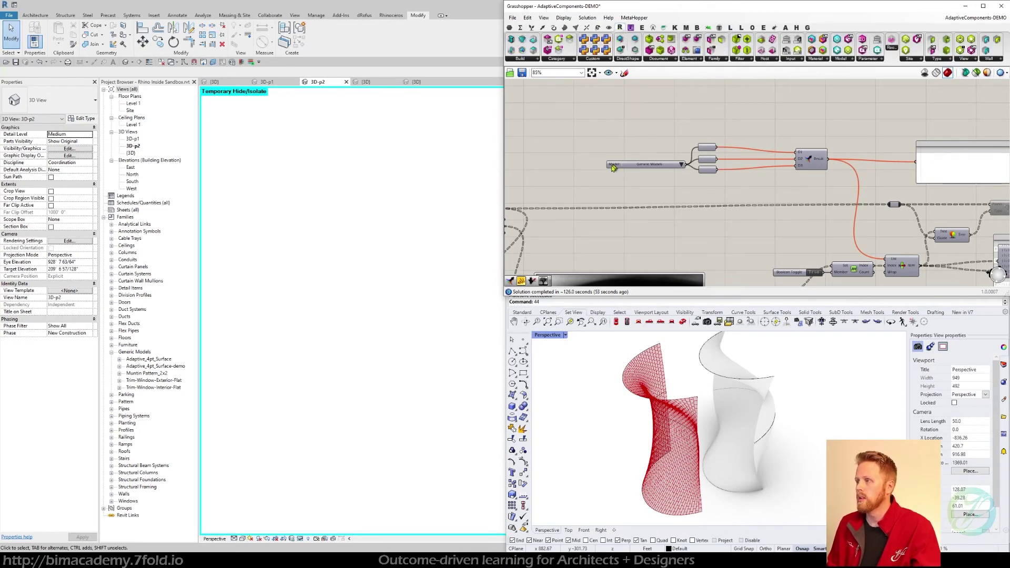
left_click_drag(613, 167, 608, 161)
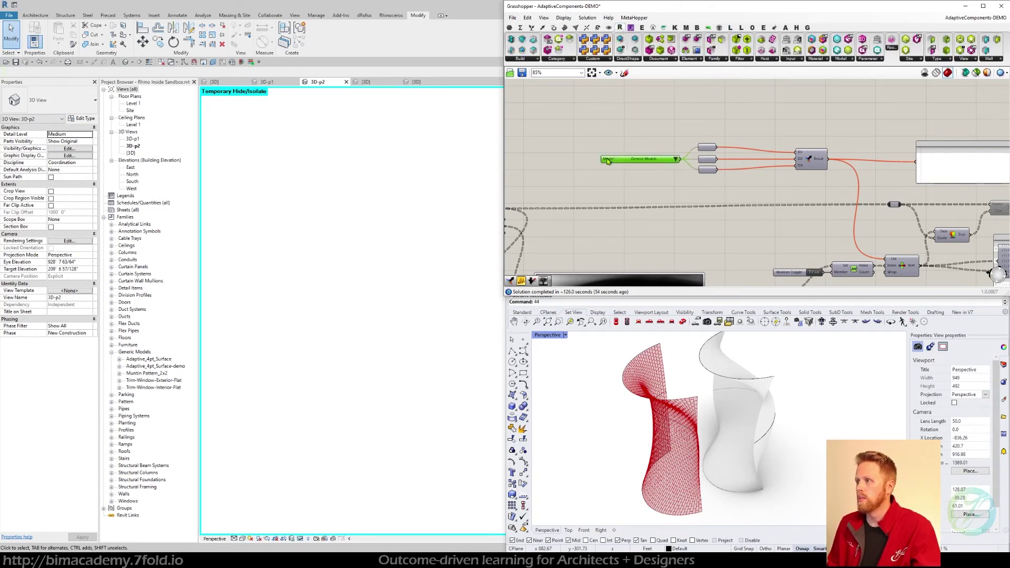
left_click(788, 62)
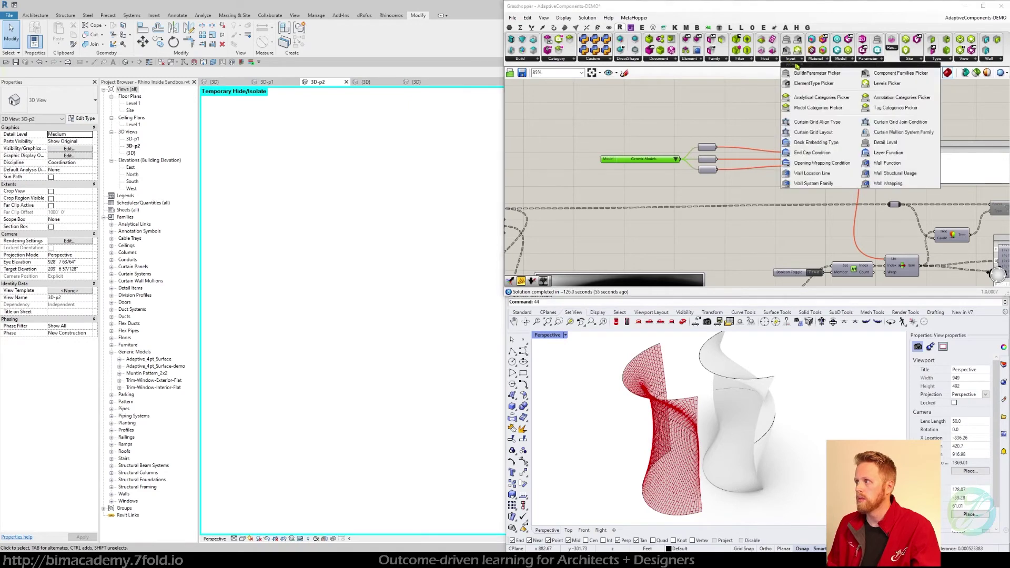
left_click(819, 107)
left_click(647, 114)
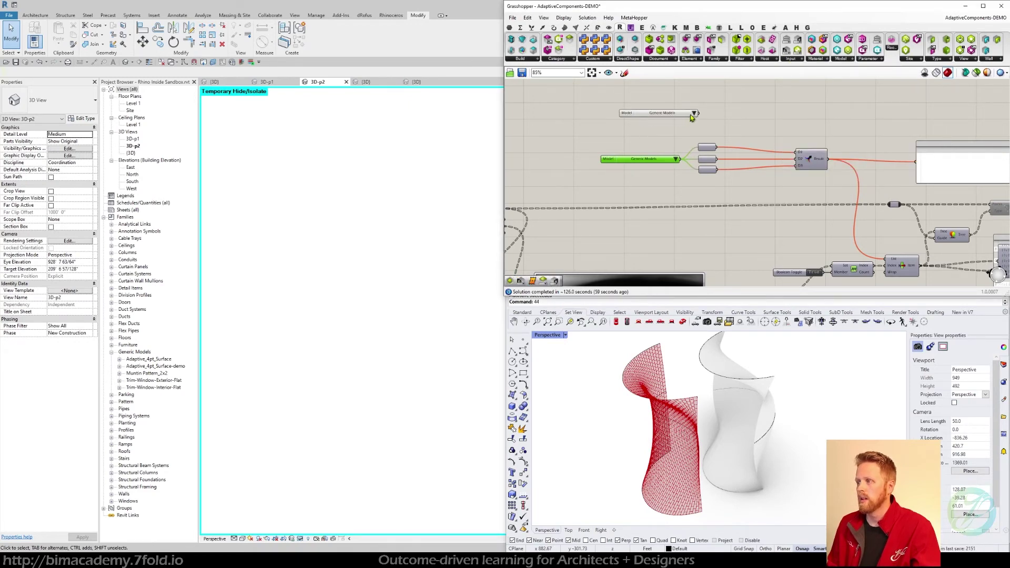
left_click_drag(664, 115, 643, 122)
left_click(726, 118)
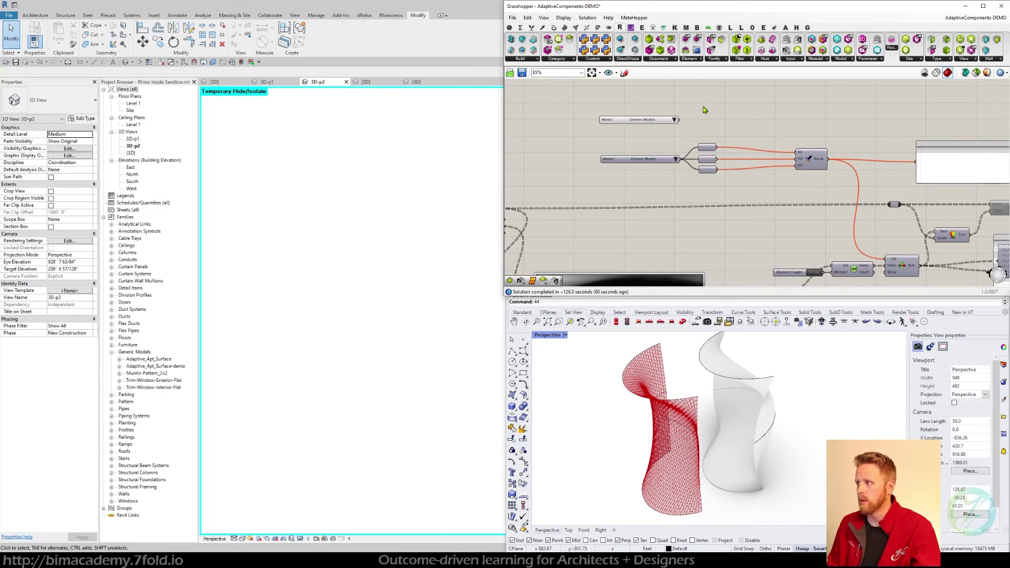
right_click(704, 109)
left_click(729, 189)
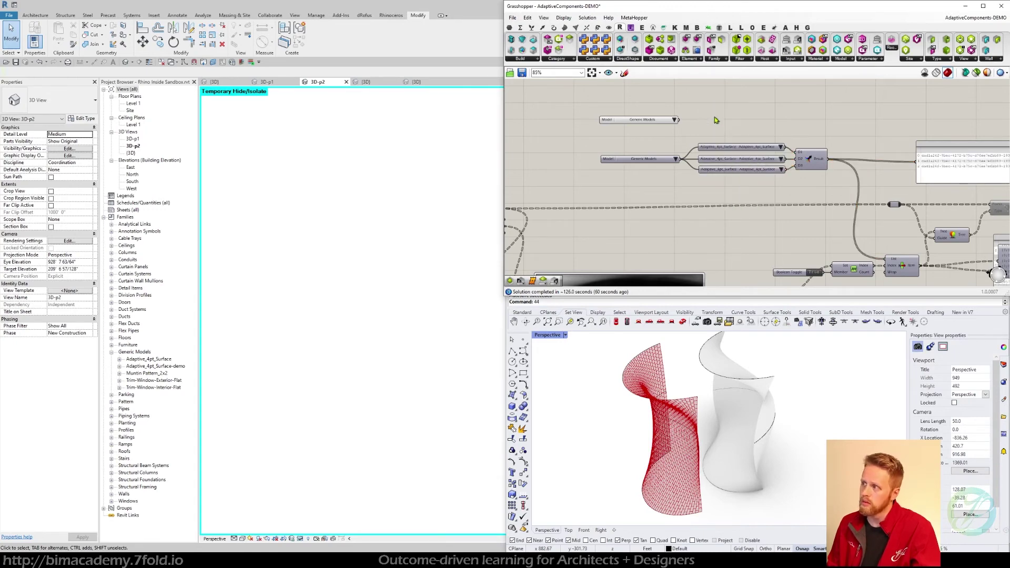
scroll(727, 136, "up", 3)
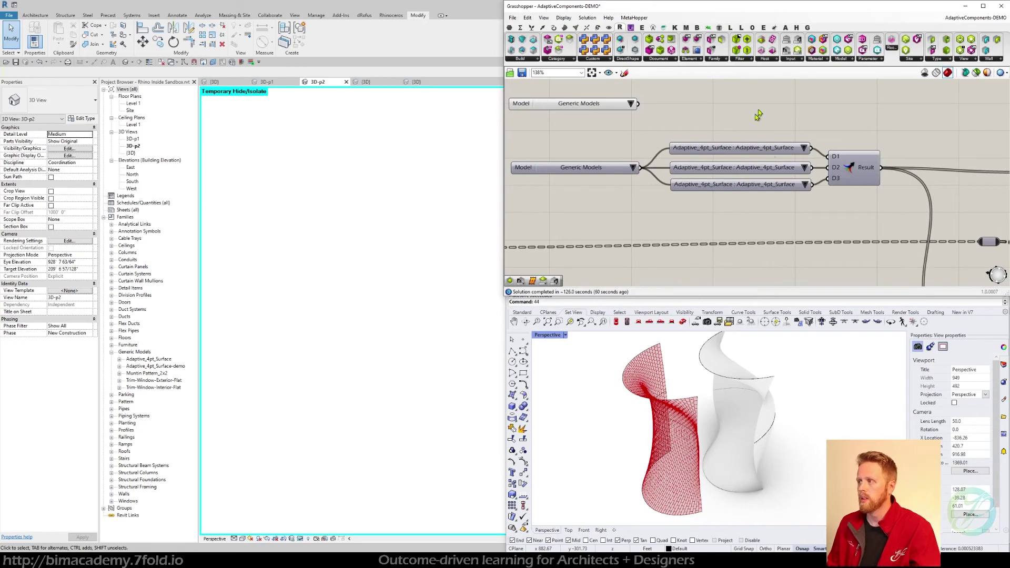
- Add an ElementType Picker fed by Generic Models set to Adaptive_4pt_Surface-demo : Type 1, then return to Revit
left_click(793, 59)
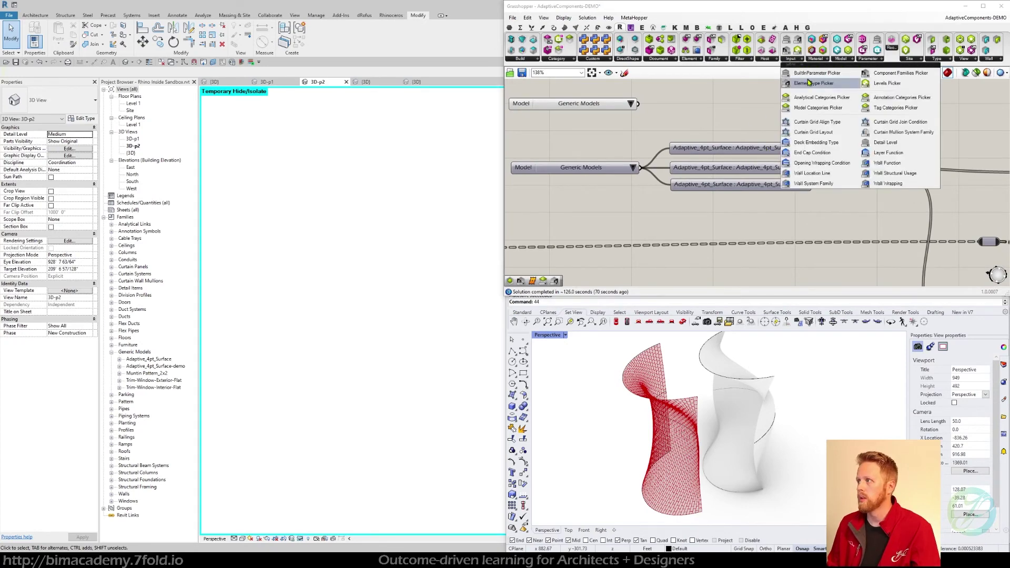
left_click_drag(814, 83, 708, 108)
left_click_drag(638, 103, 663, 108)
left_click_drag(749, 110, 716, 102)
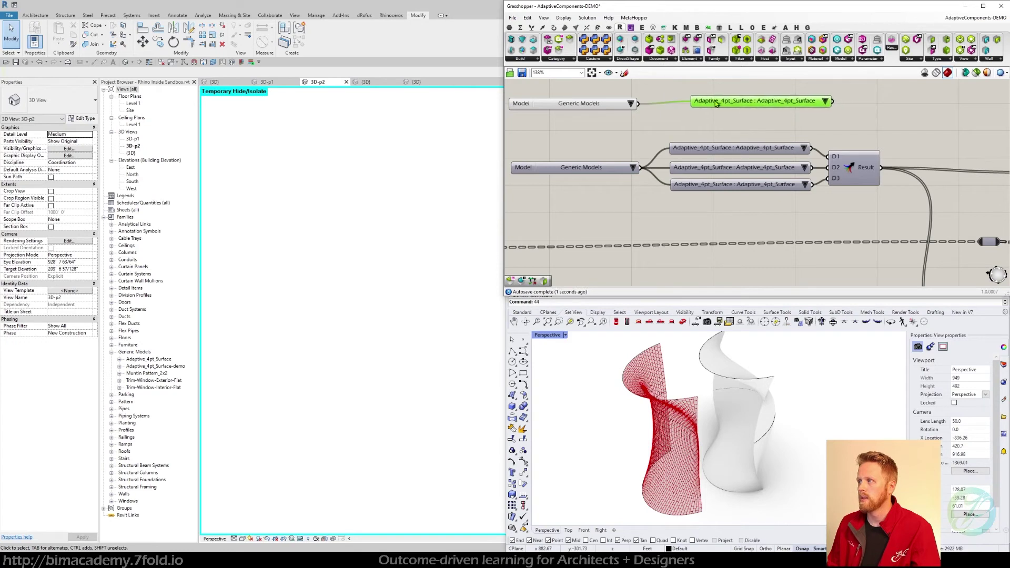
left_click(825, 100)
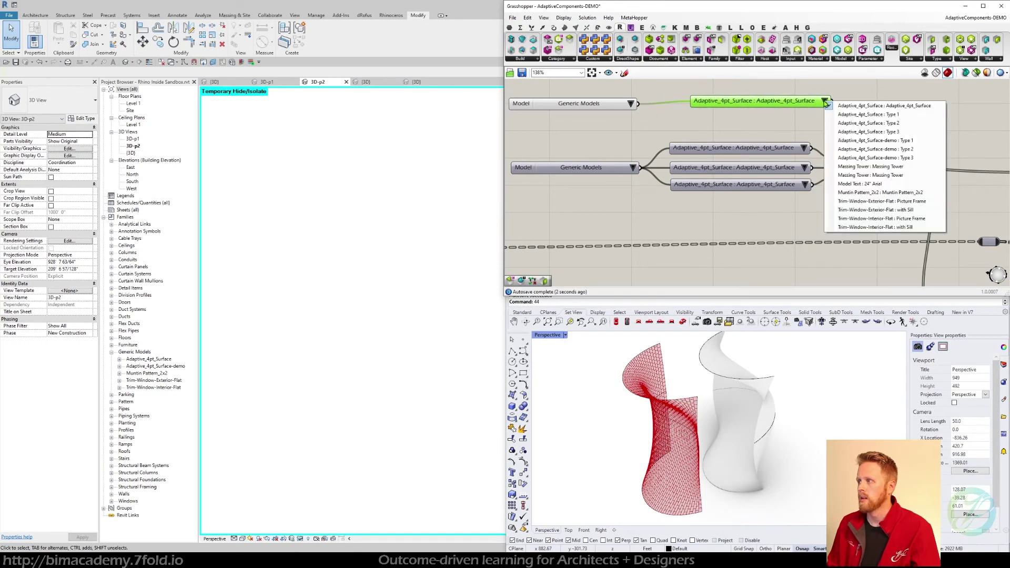
left_click(919, 142)
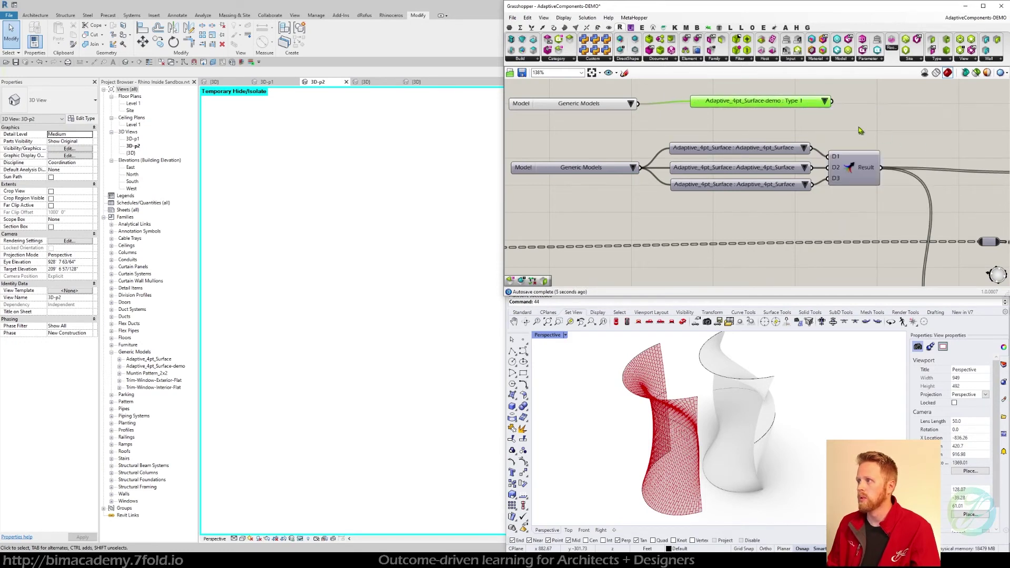
left_click(802, 125)
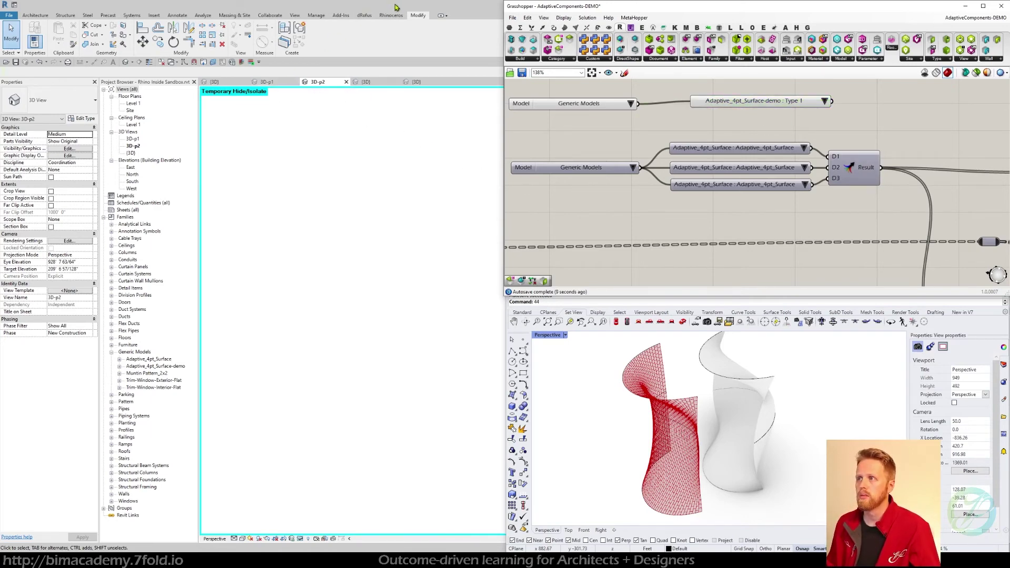
left_click(281, 90)
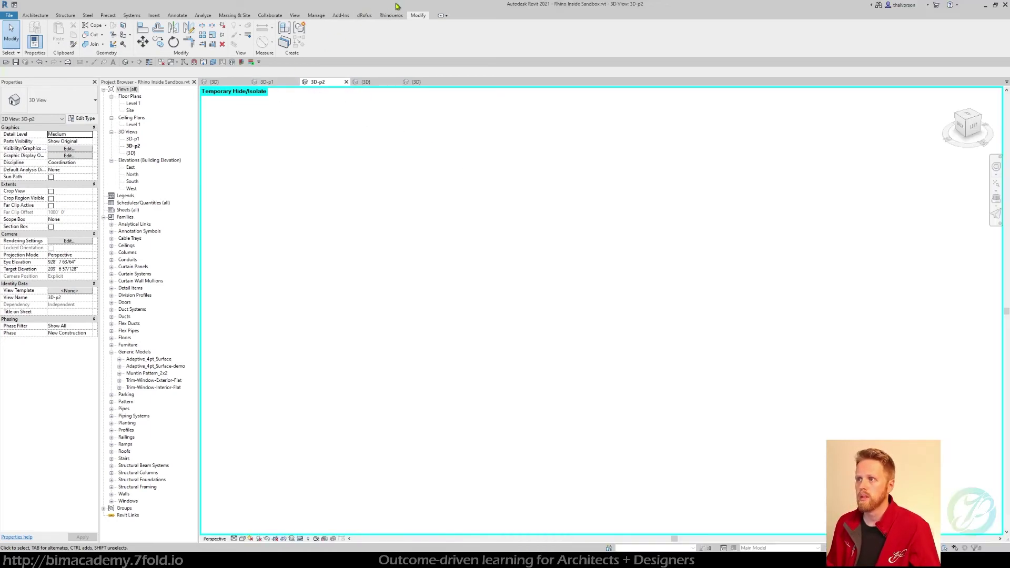
- Switch to the 3D-p1 view, orbit the twisting panelled surface, and open Visibility/Graphics Overrides
left_click(276, 88)
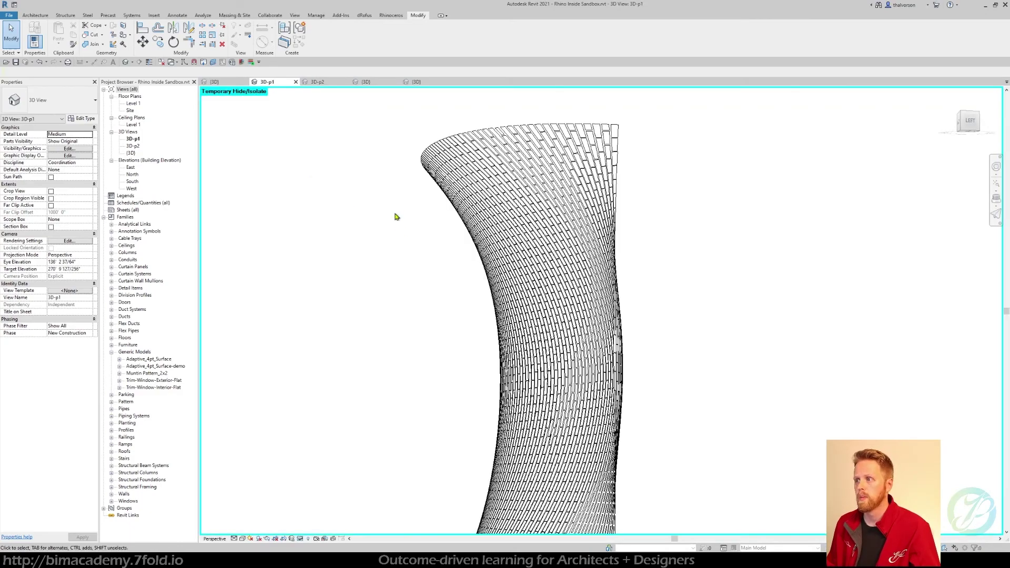
scroll(605, 266, "down", 2)
middle_click_drag(605, 267, 667, 369, "shift")
middle_click_drag(596, 363, 676, 361, "shift")
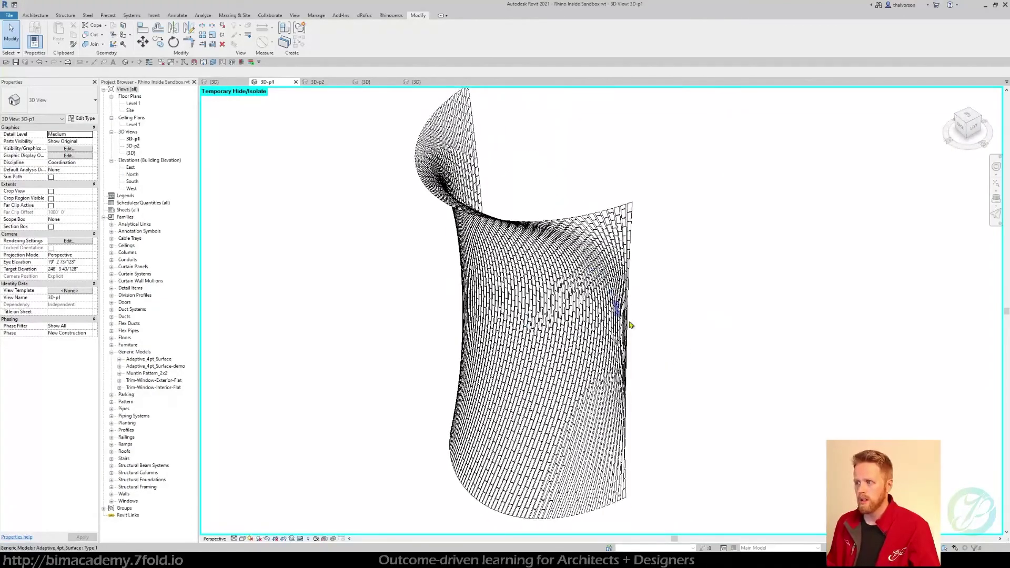
middle_click_drag(414, 325, 366, 277)
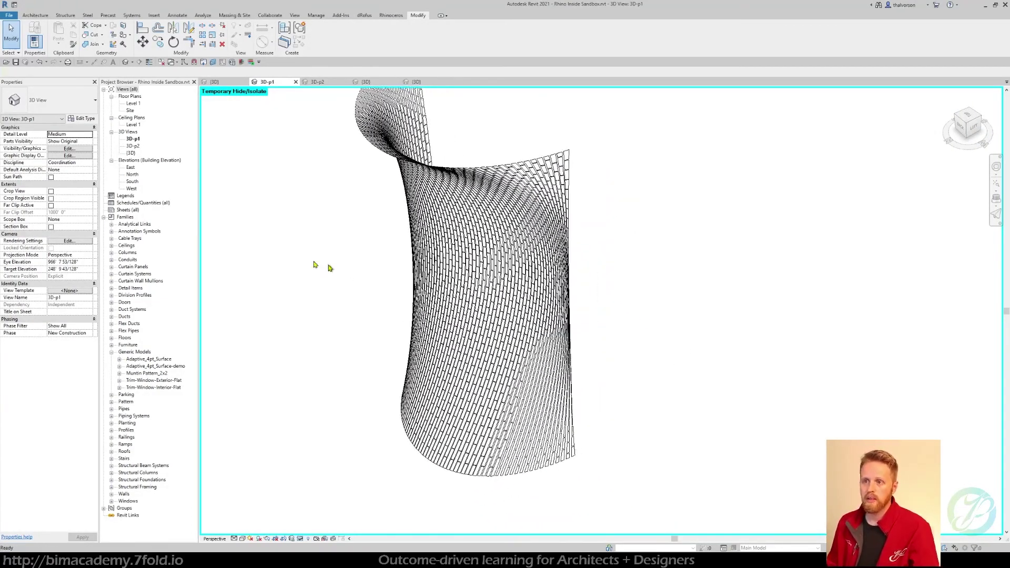
left_click(69, 148)
- Expand Generic Models and select its Adaptive Surface subcategory
left_click(329, 219)
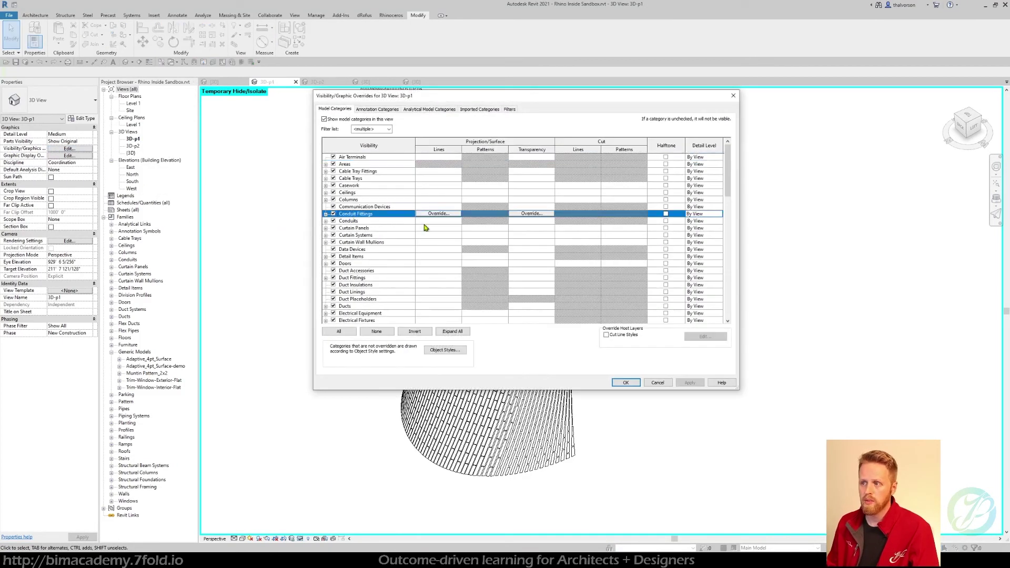
key("Page_Down")
key("Page_Down")
key("g")
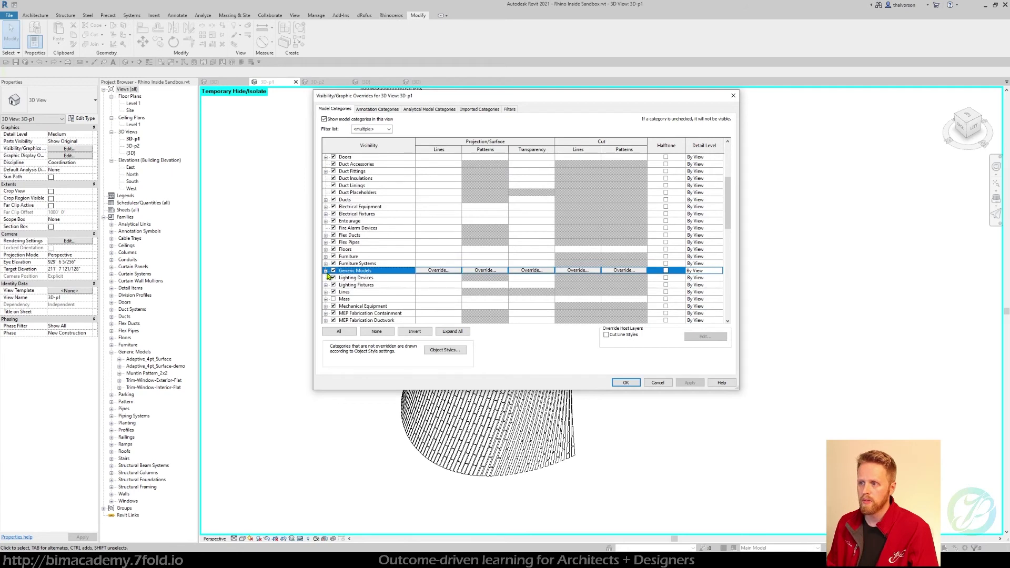
left_click(326, 277)
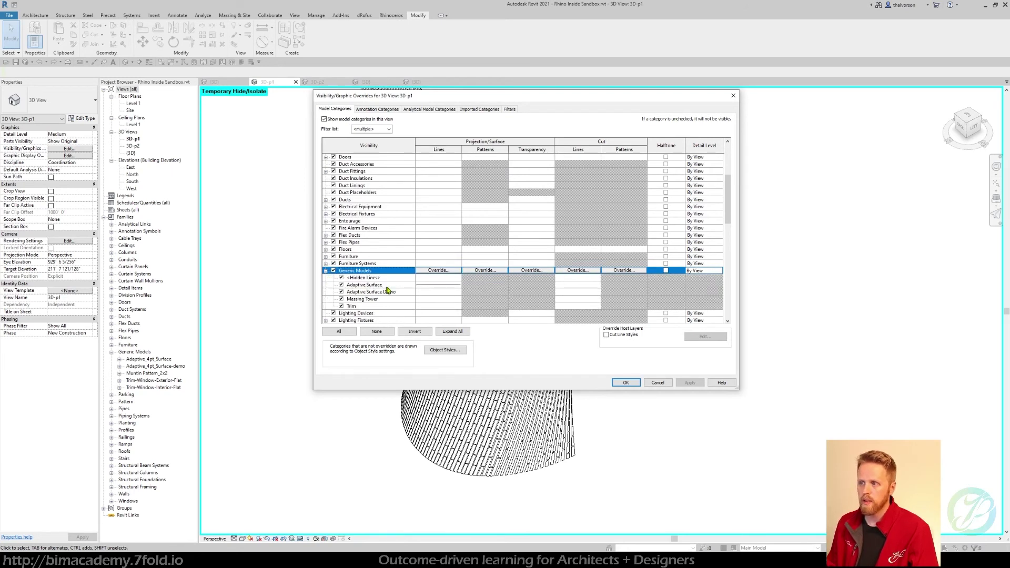
left_click(428, 292)
left_click(434, 285)
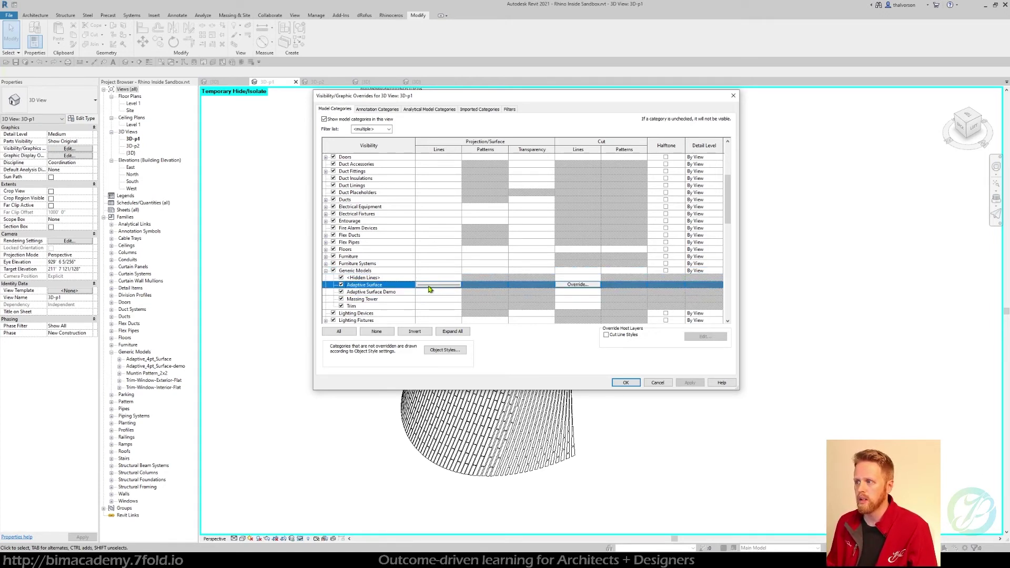
- Set the Adaptive Surface projection line pattern to Demolished and apply it to the view
left_click(430, 286)
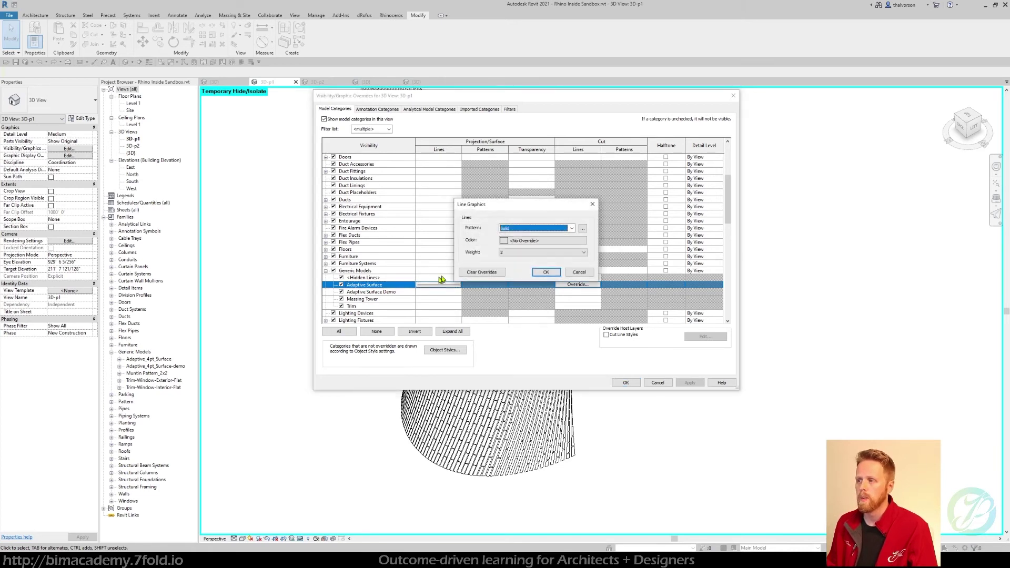
left_click(510, 229)
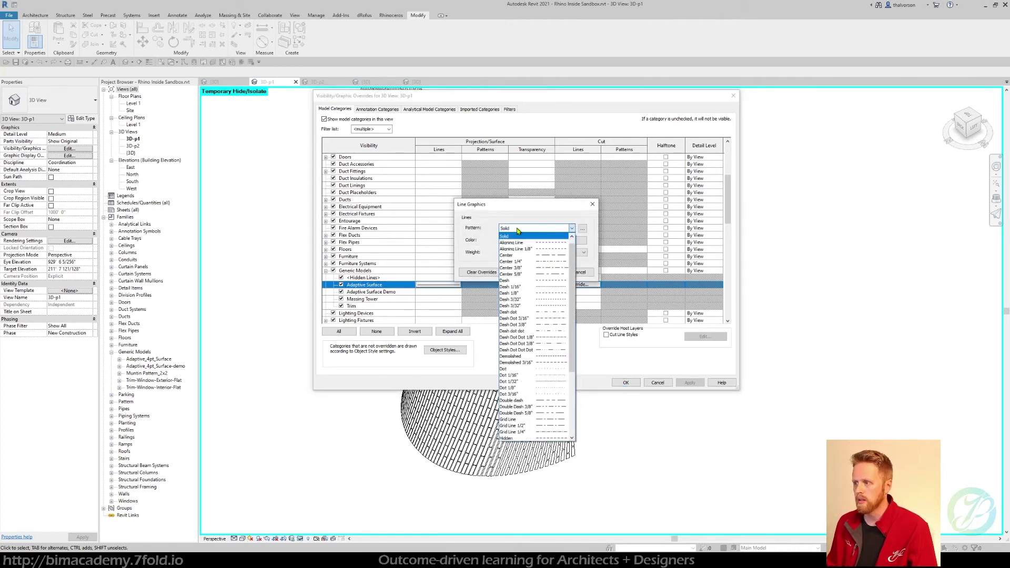
left_click(549, 356)
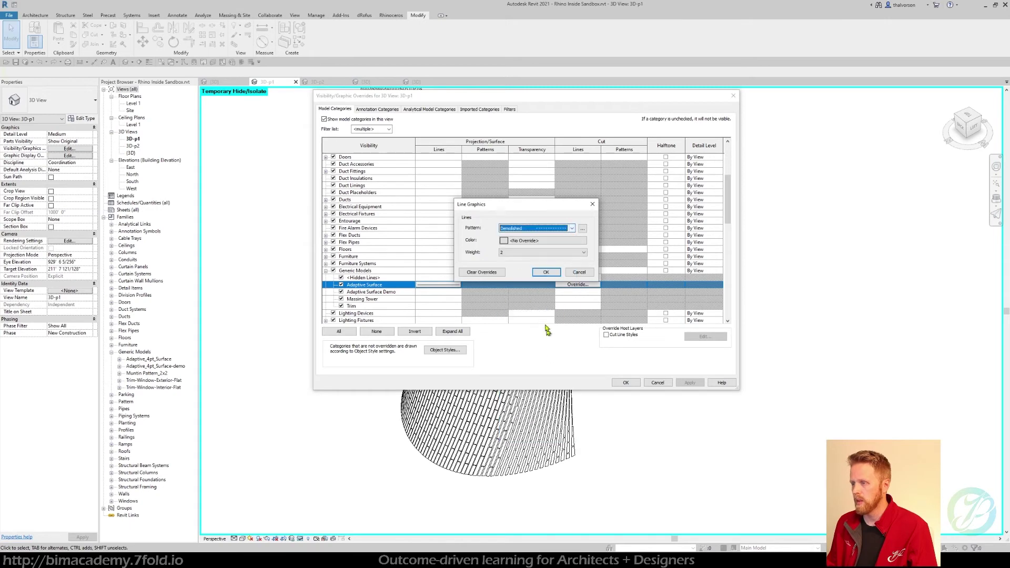
left_click(546, 273)
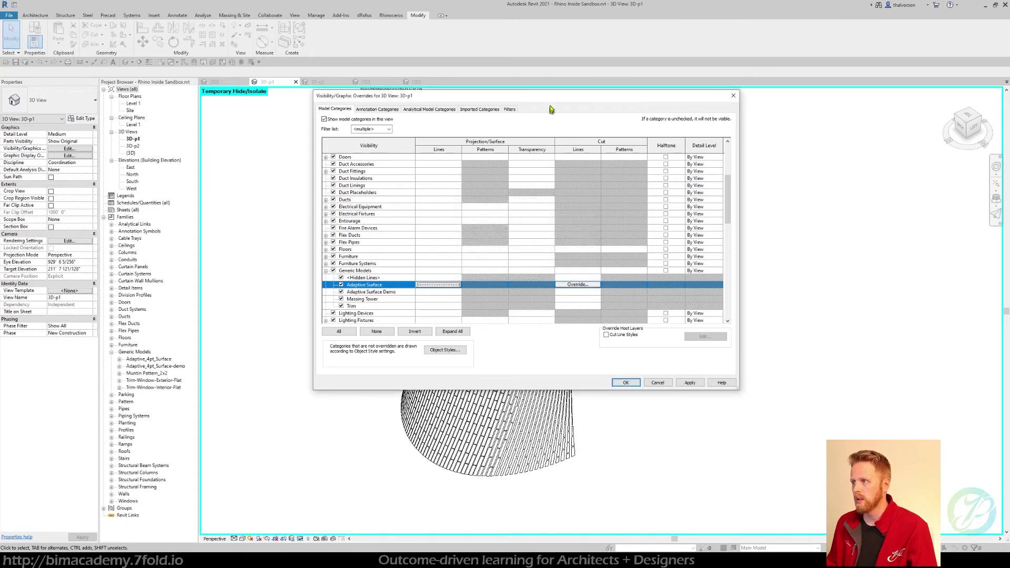
left_click(688, 383)
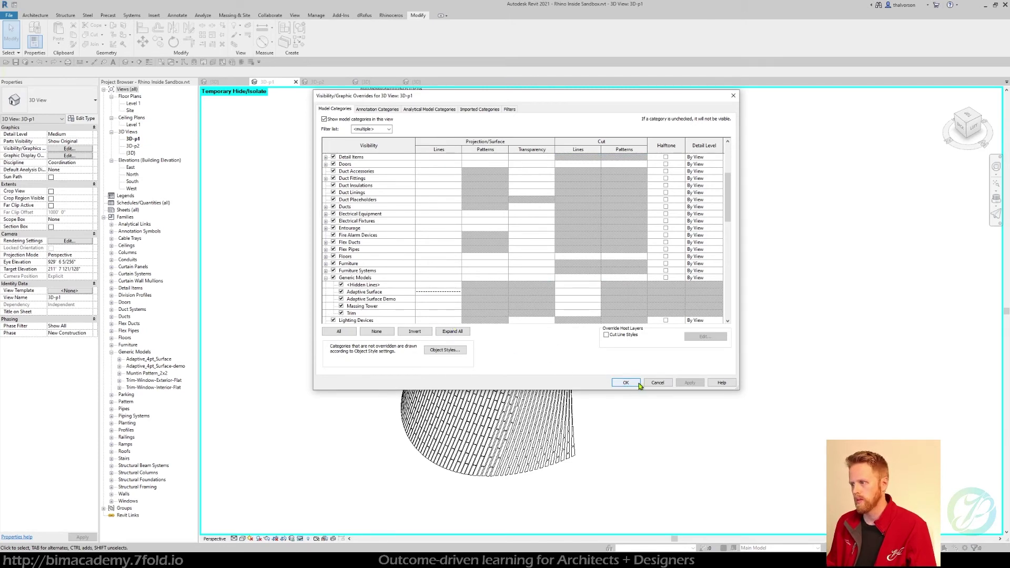
- Close the overrides, zoom in on the panels, and delete one Adaptive_4pt_Surface panel
left_click(626, 382)
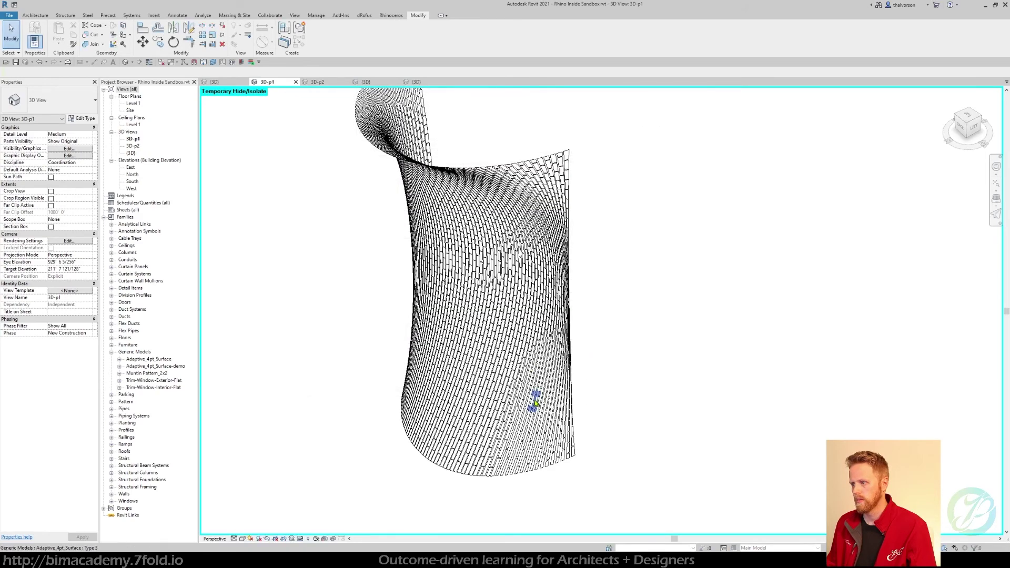
scroll(535, 403, "up", 8)
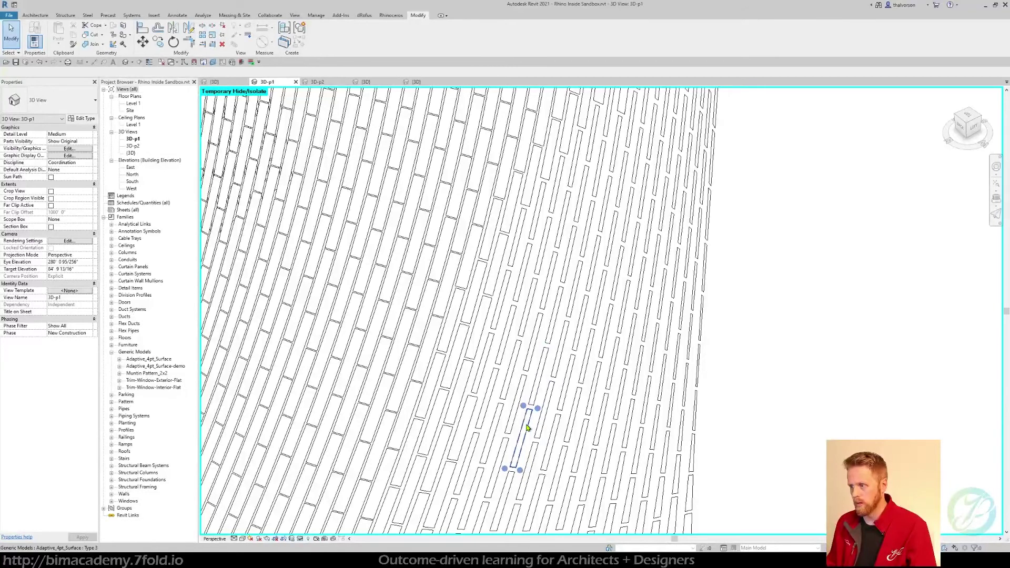
left_click(530, 417)
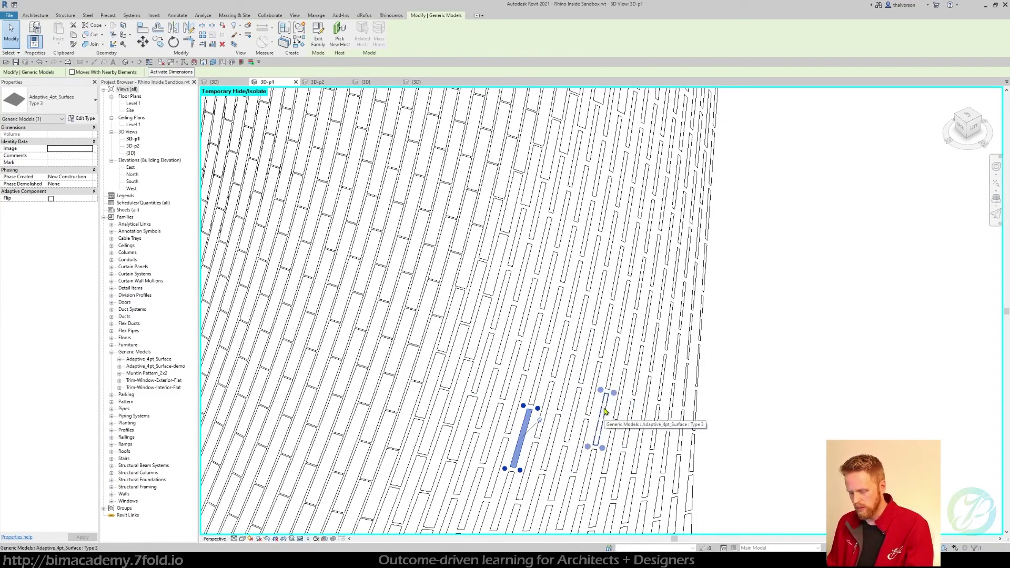
key("Escape")
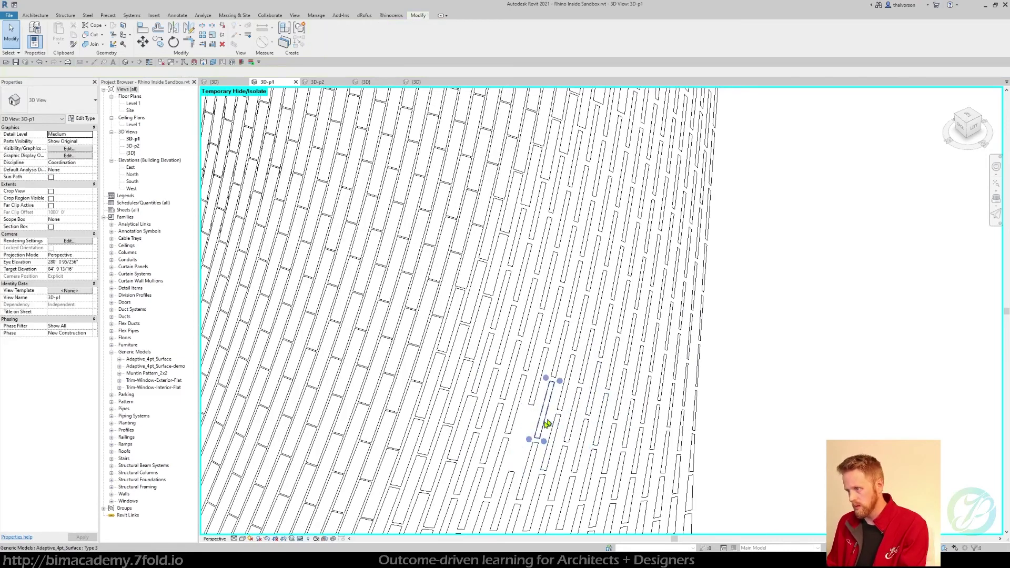
left_click(519, 431)
key("Delete")
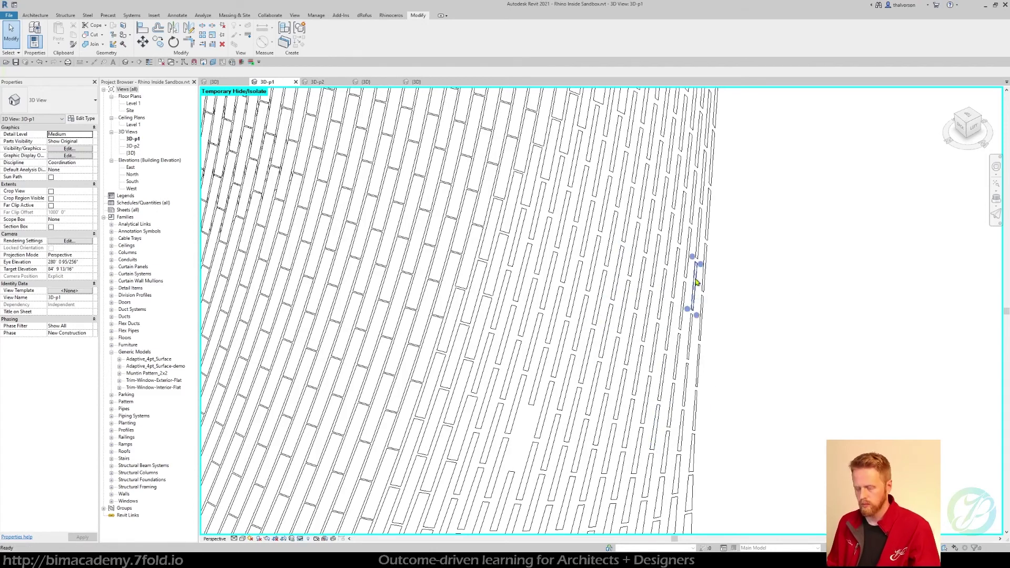
- Reopen Visibility/Graphics with VG and select the Adaptive Surface subcategory under Generic Models
key("v")
key("g")
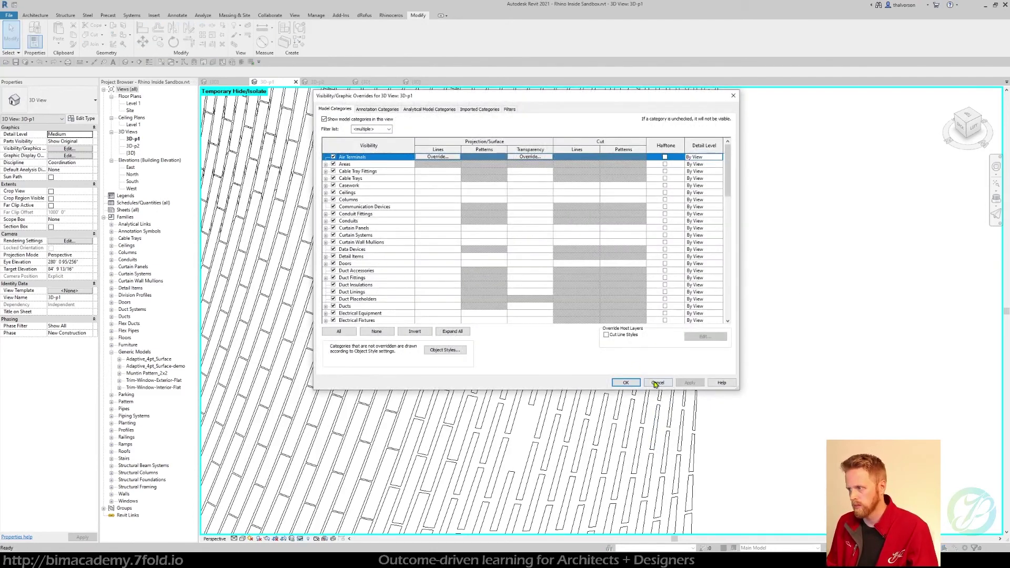
scroll(372, 269, "down", 5)
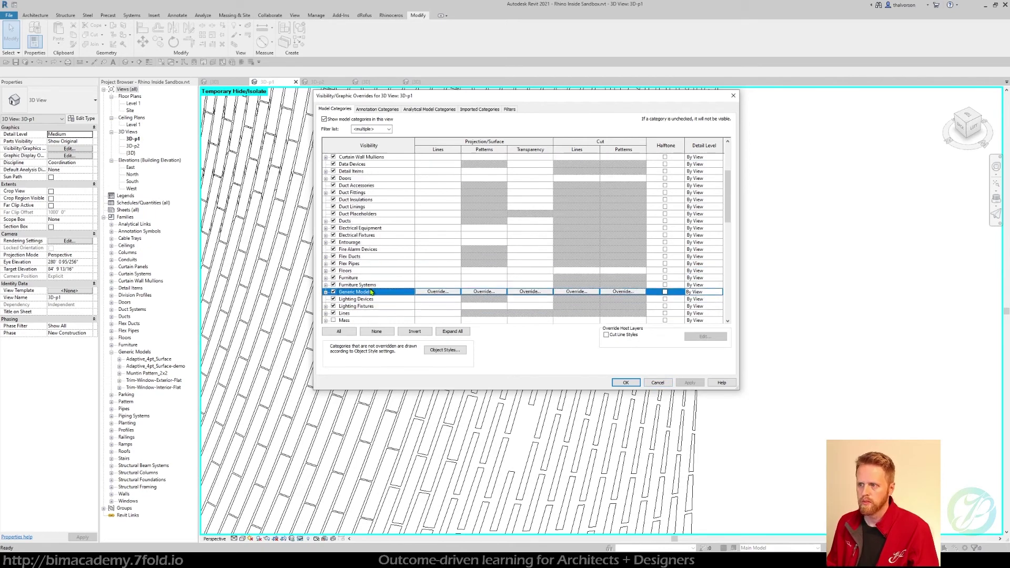
left_click(329, 287)
left_click(325, 285)
left_click(431, 298)
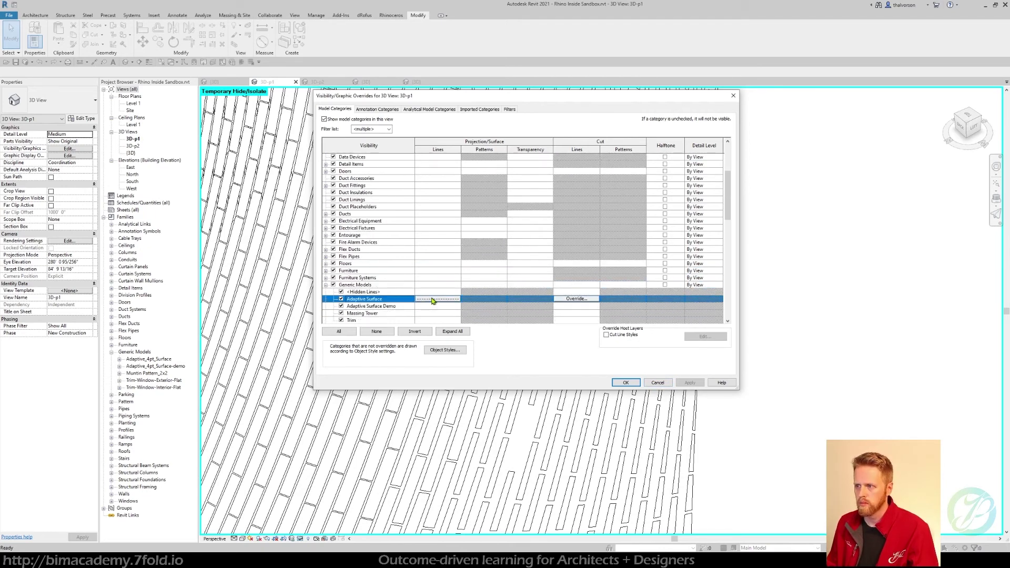
- Change the Adaptive Surface projection-line override to weight 1 with the Demolished pattern, then apply and close
left_click(433, 299)
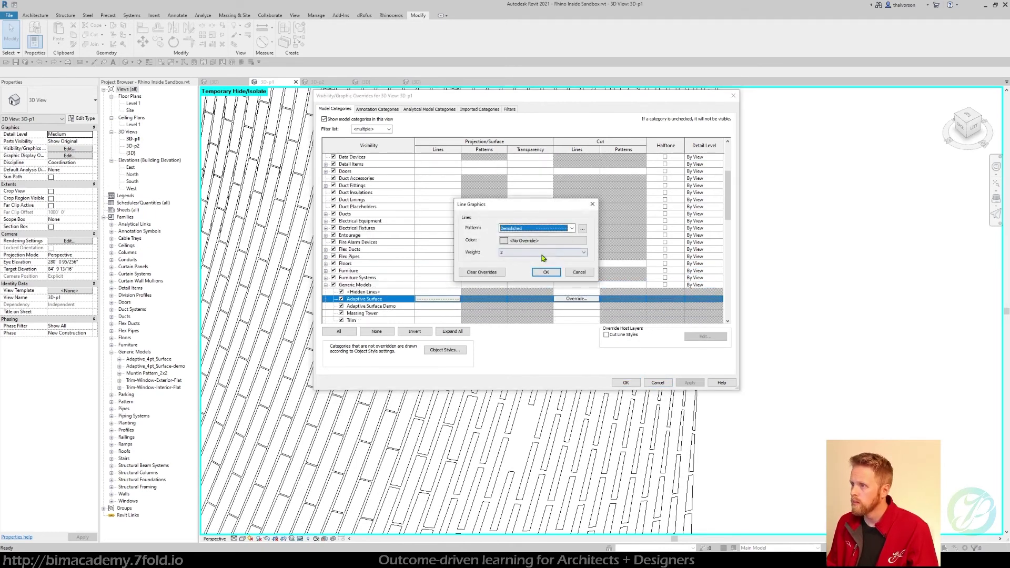
left_click(544, 257)
left_click(548, 235)
left_click(549, 230)
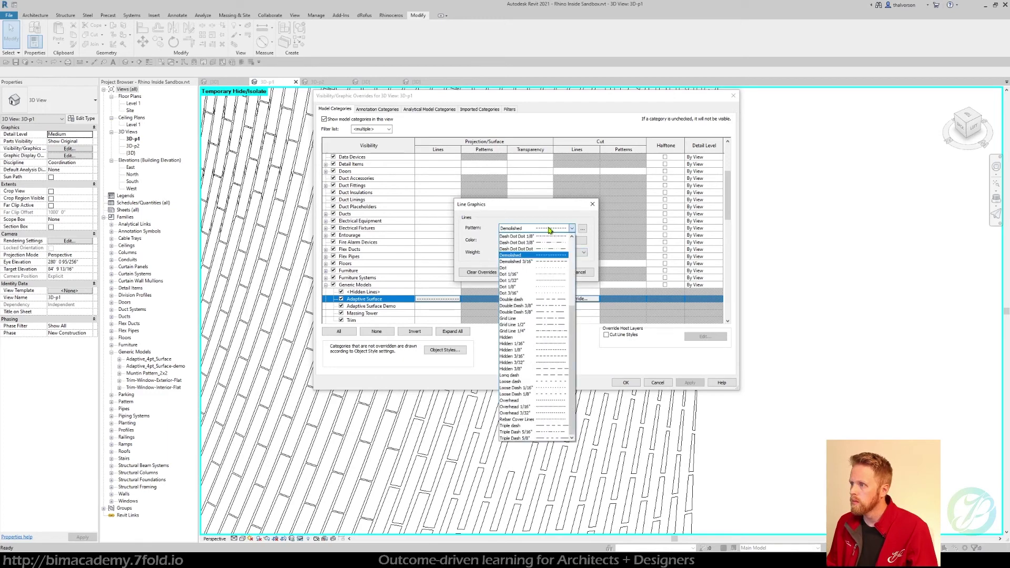
left_click(572, 253)
left_click(532, 255)
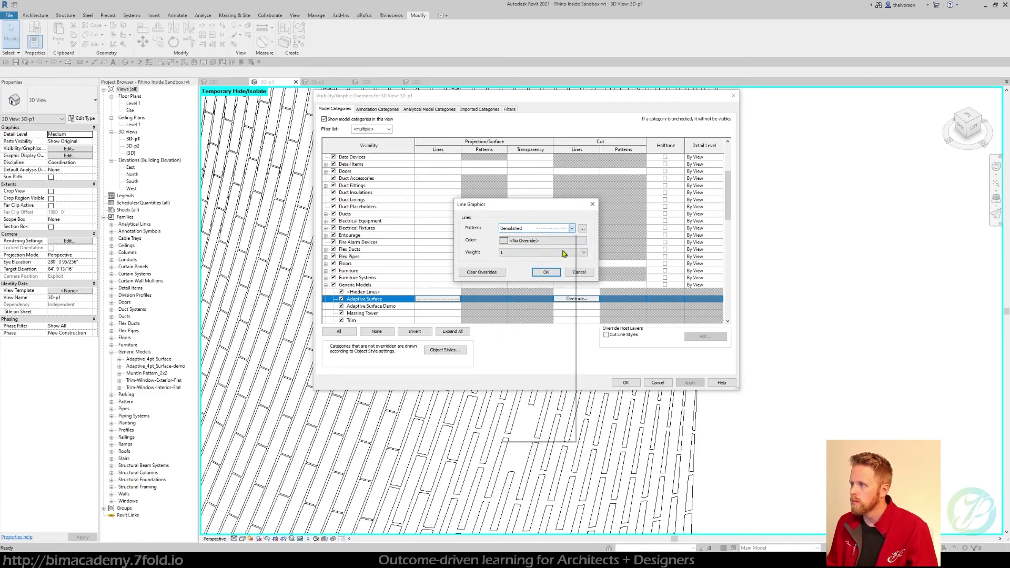
left_click(550, 272)
left_click(682, 383)
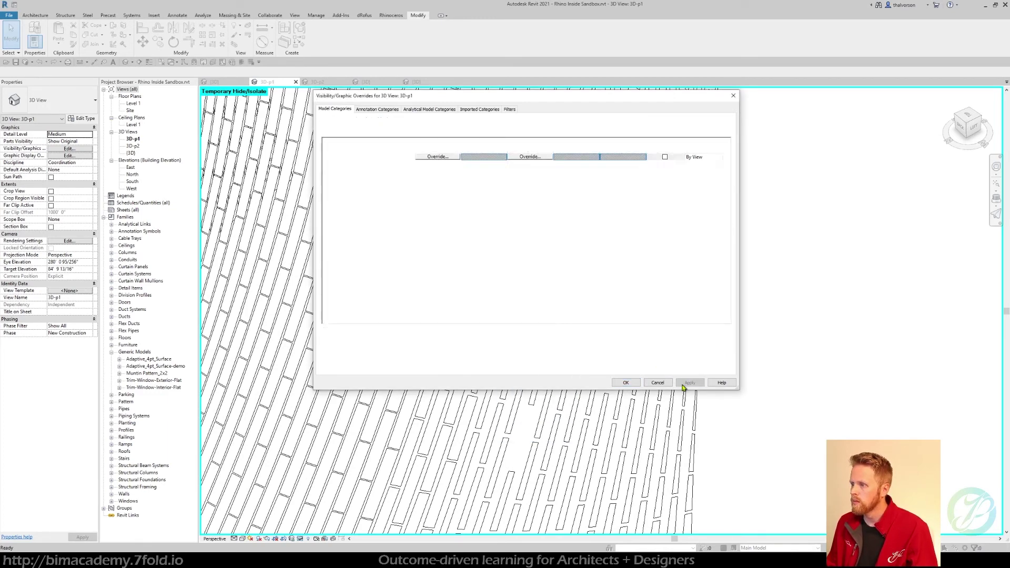
left_click(625, 382)
- Isolate a single adaptive panel in 3D-p1 and zoom in to examine it
left_click(485, 361)
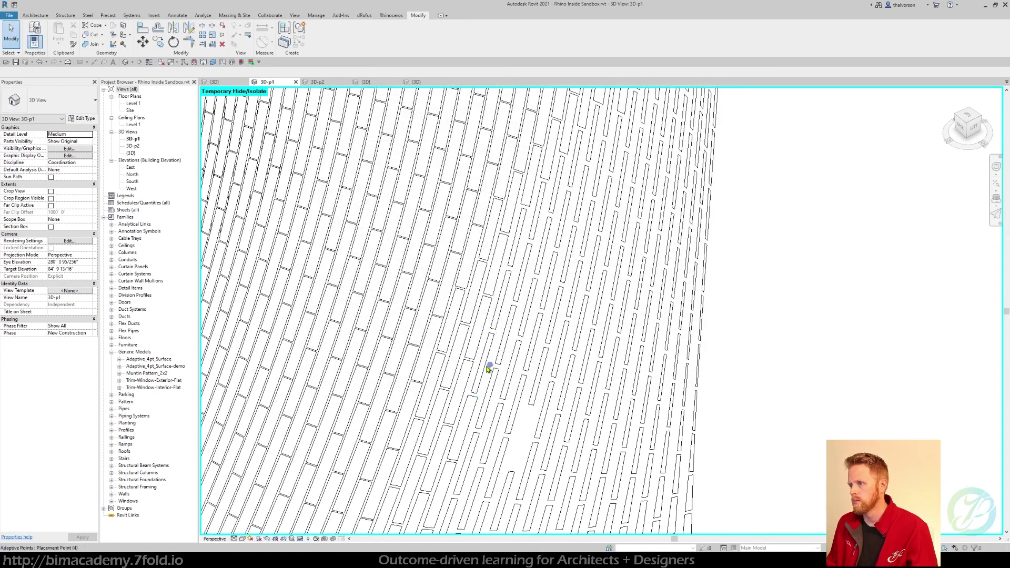
left_click(484, 371)
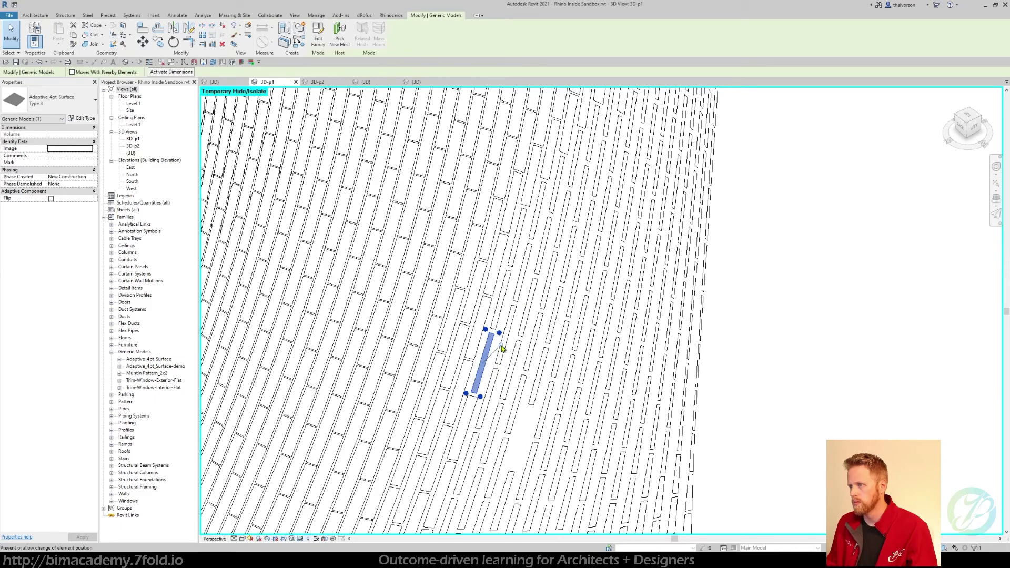
left_click(300, 538)
left_click(321, 509)
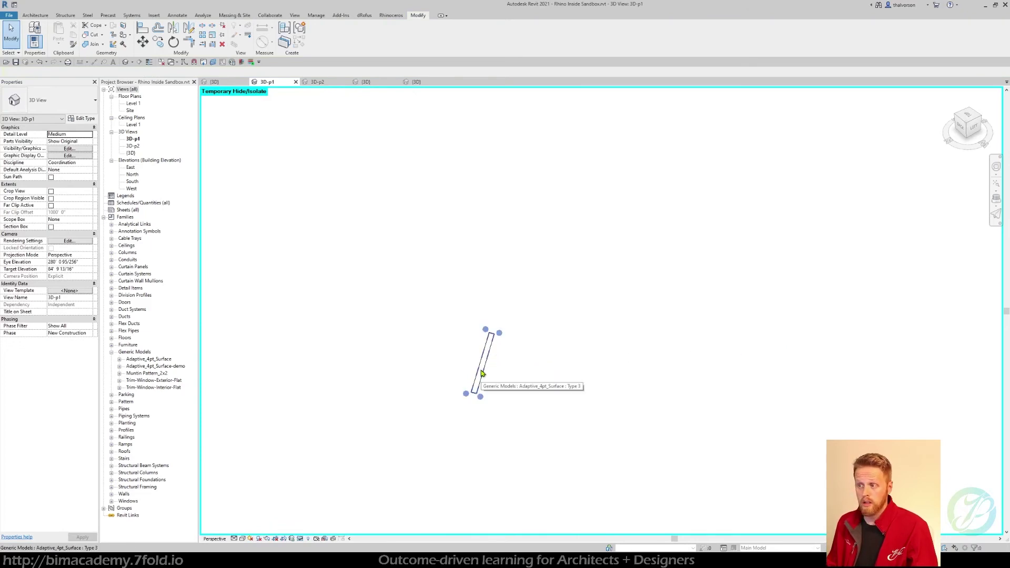
scroll(474, 368, "up", 4)
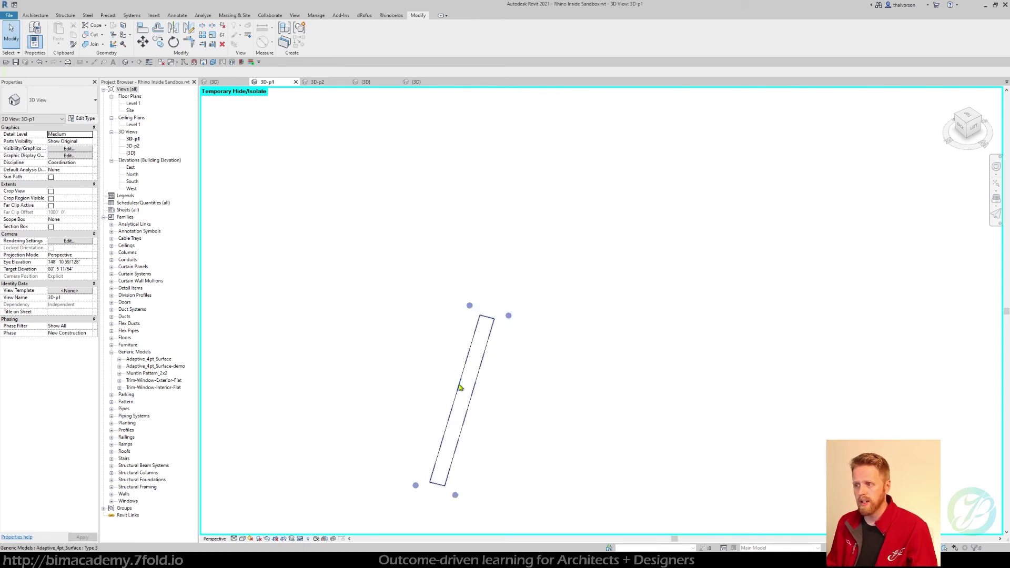
scroll(459, 387, "up", 2)
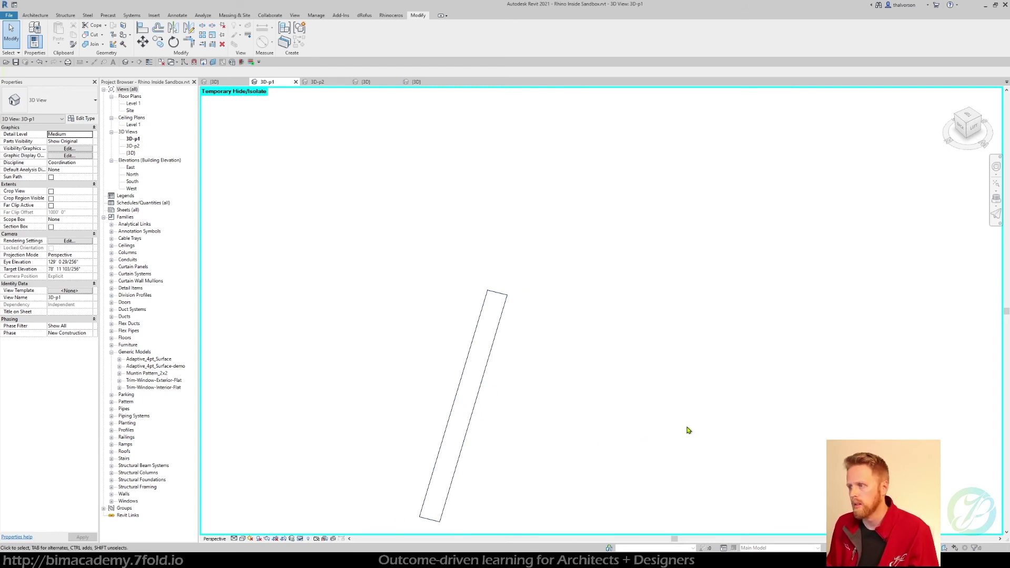
- Reset temporary hide/isolate so all panels reappear, zoom back out, and deselect
left_click(301, 539)
left_click(316, 532)
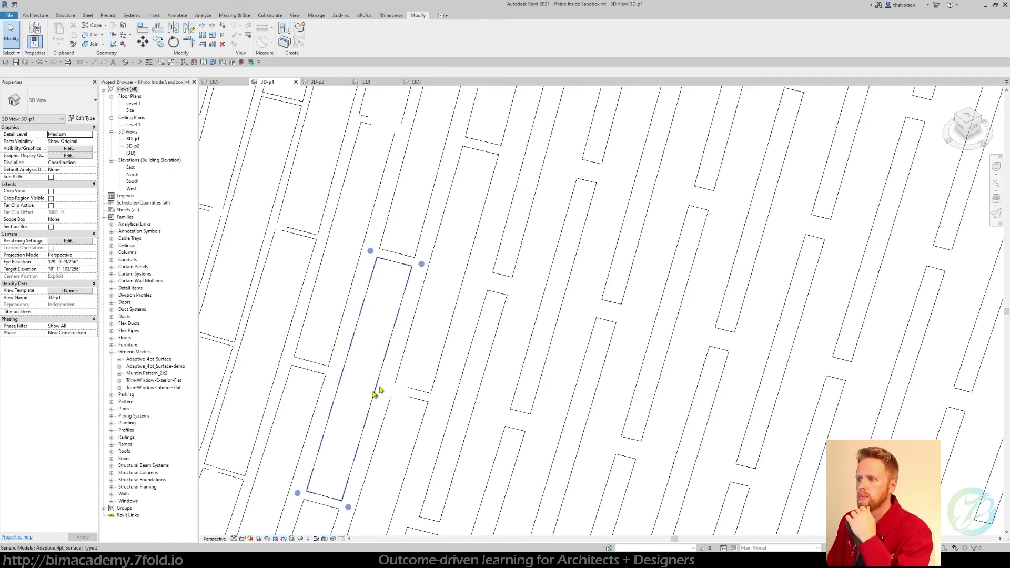
scroll(573, 300, "down", 4)
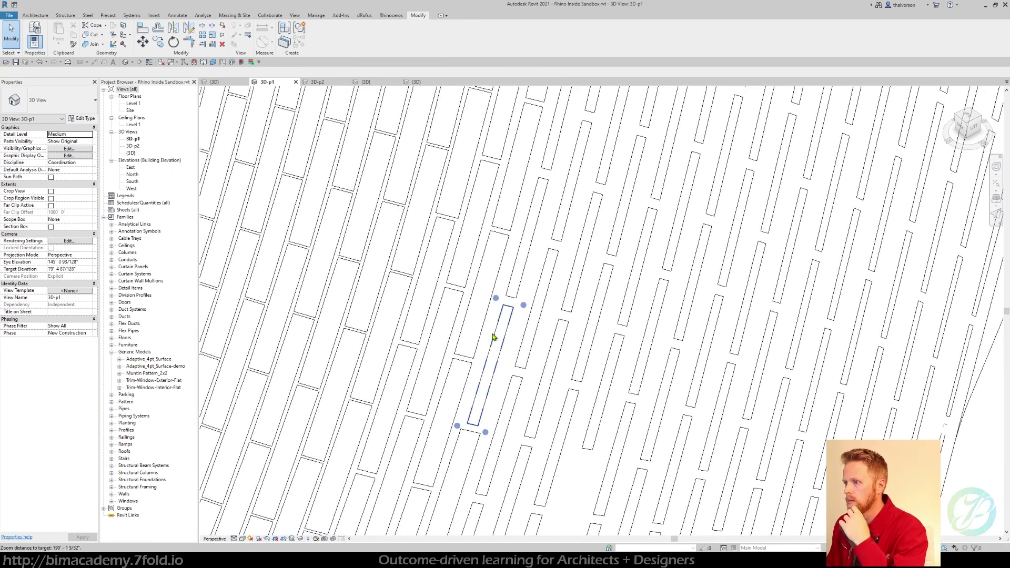
scroll(307, 485, "down", 2)
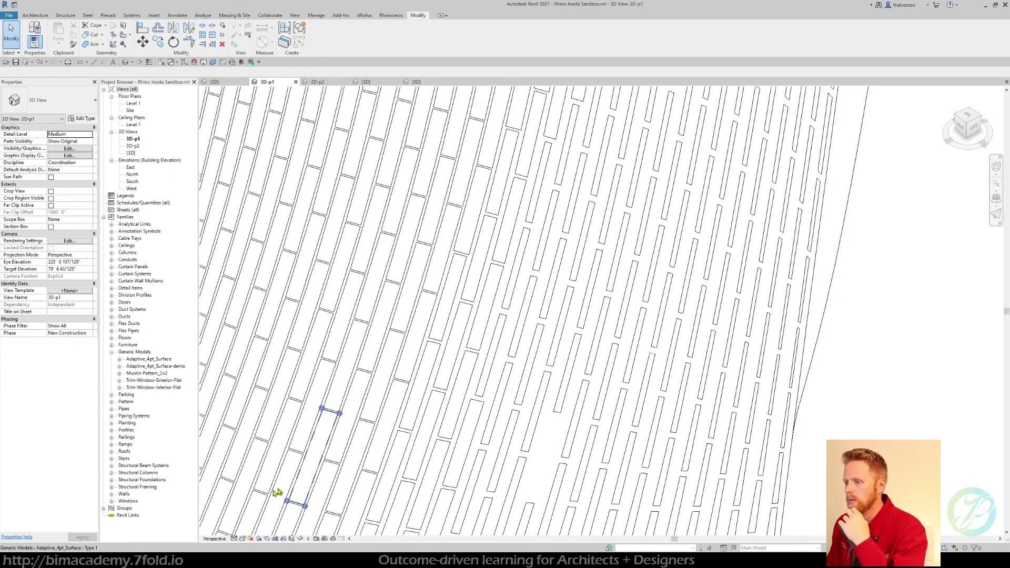
left_click(259, 438)
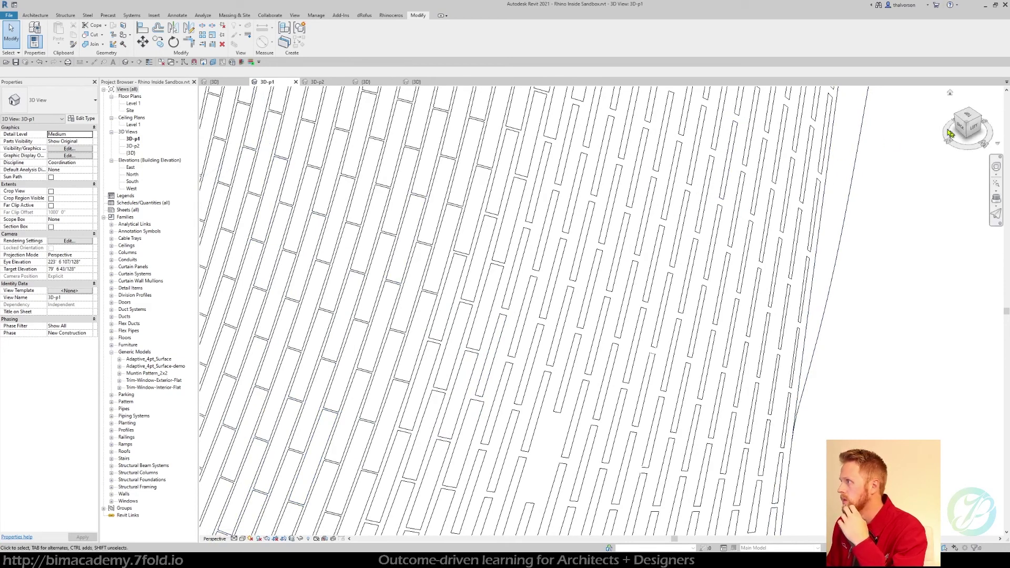
- Switch to the {3D} view of the tower and select a panel on the curved wall
left_click(213, 82)
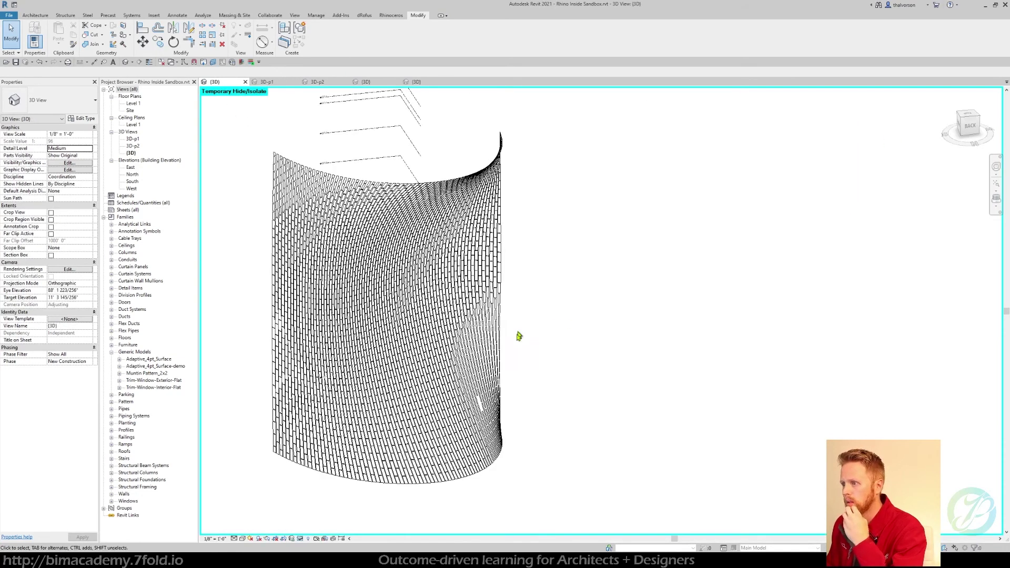
scroll(292, 420, "up", 3)
left_click(380, 379)
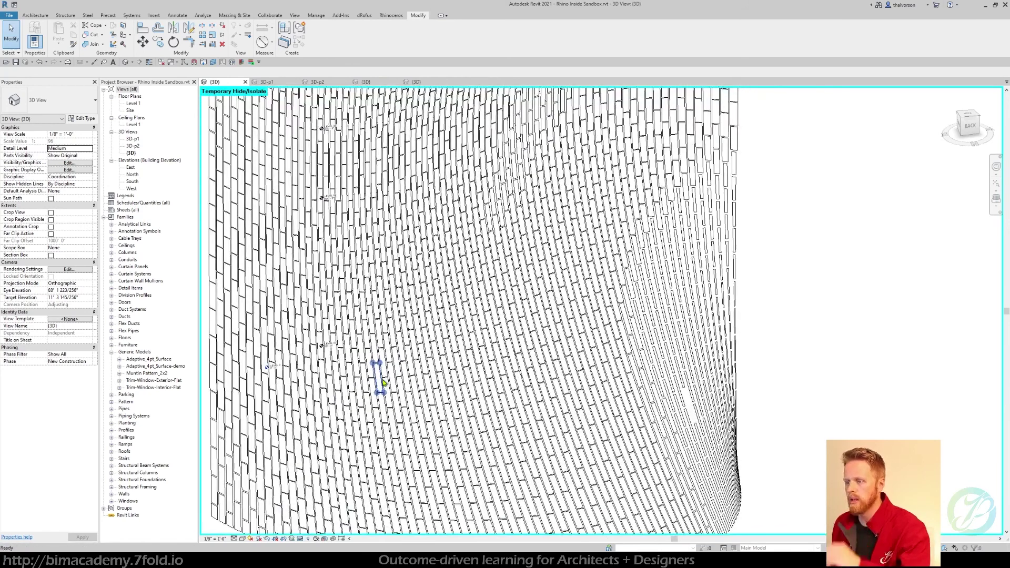
- Override the Generic Models Adaptive Surface lines with the dashed Aligning Line pattern via VG
key("v")
key("v")
left_click(363, 229)
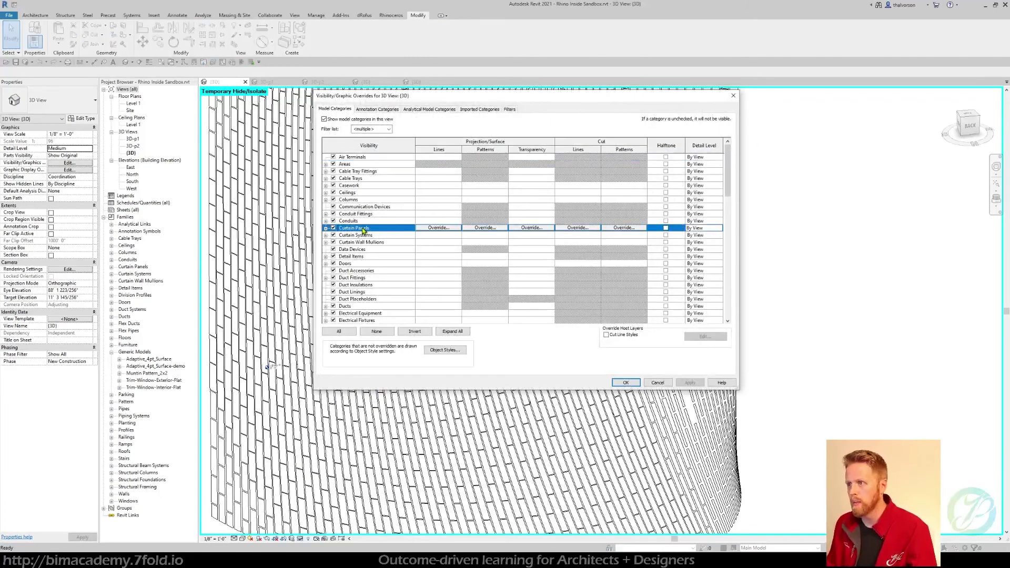
scroll(362, 232, "down", 4)
left_click(326, 293)
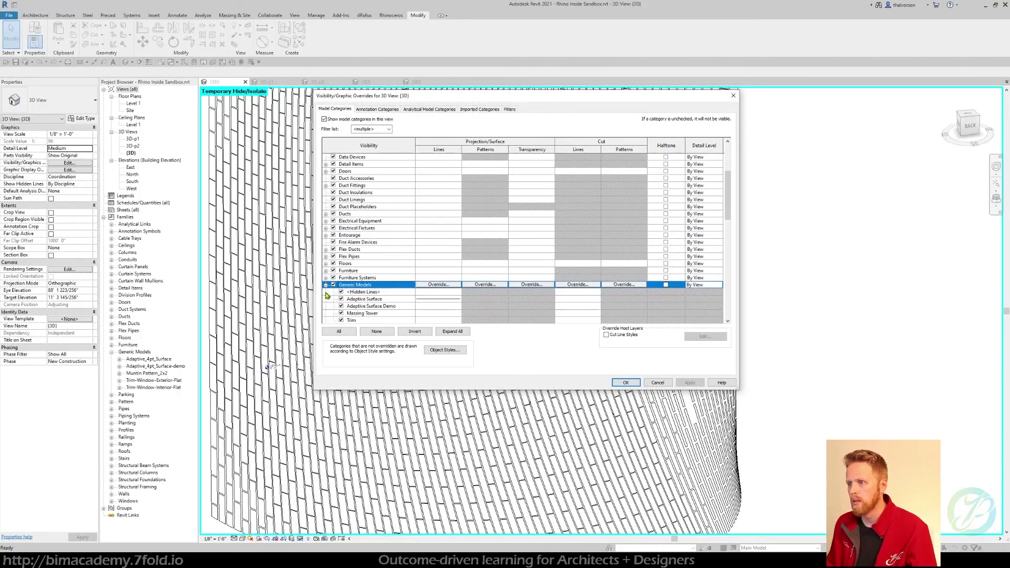
left_click(442, 299)
left_click(442, 298)
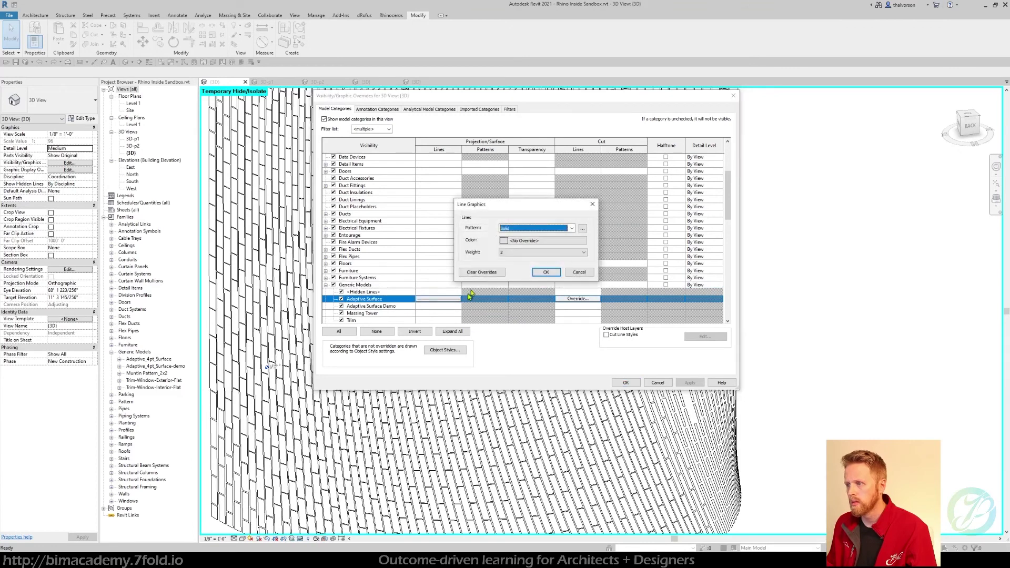
left_click(511, 230)
left_click(549, 239)
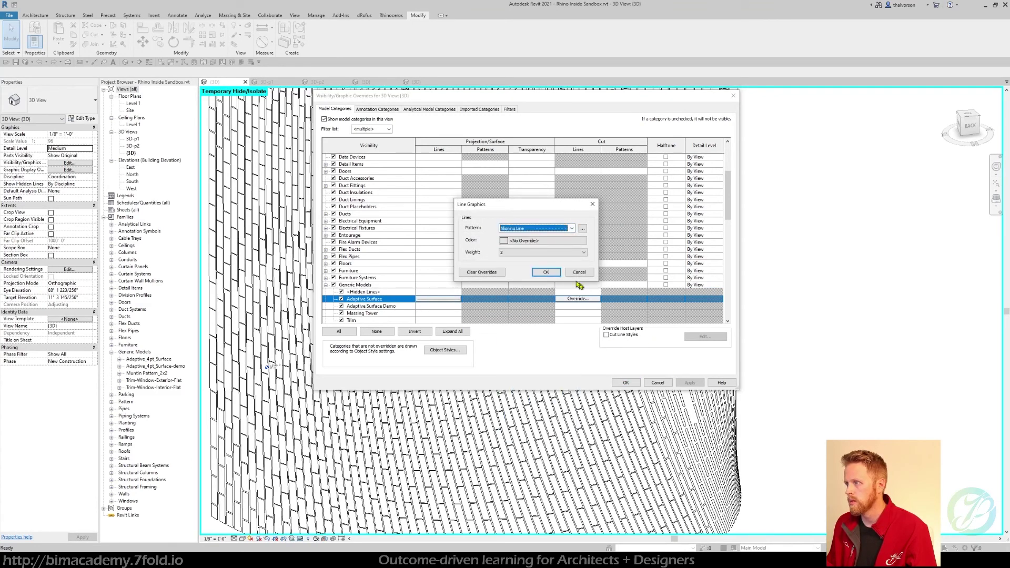
left_click(550, 273)
left_click(690, 382)
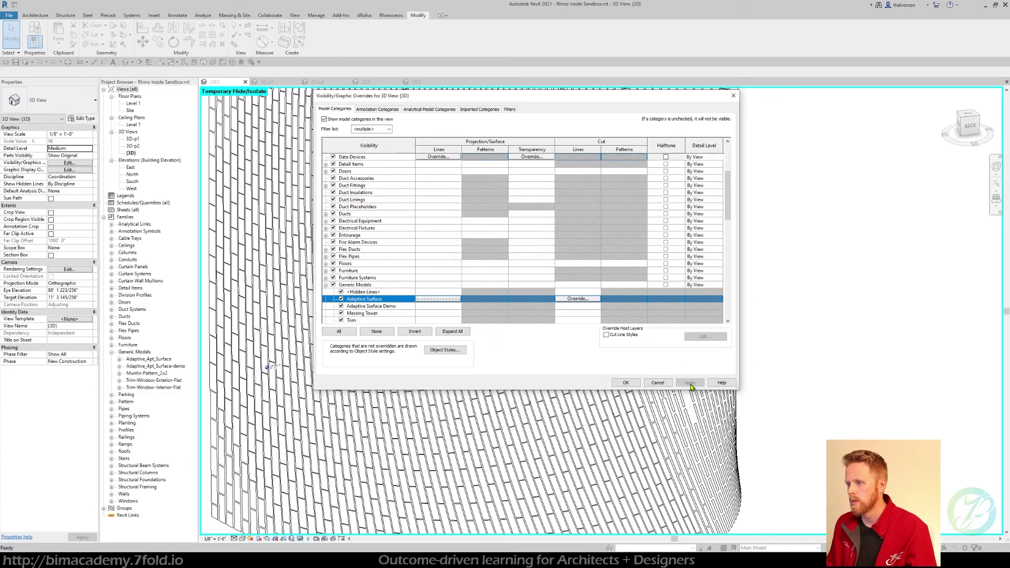
left_click(626, 383)
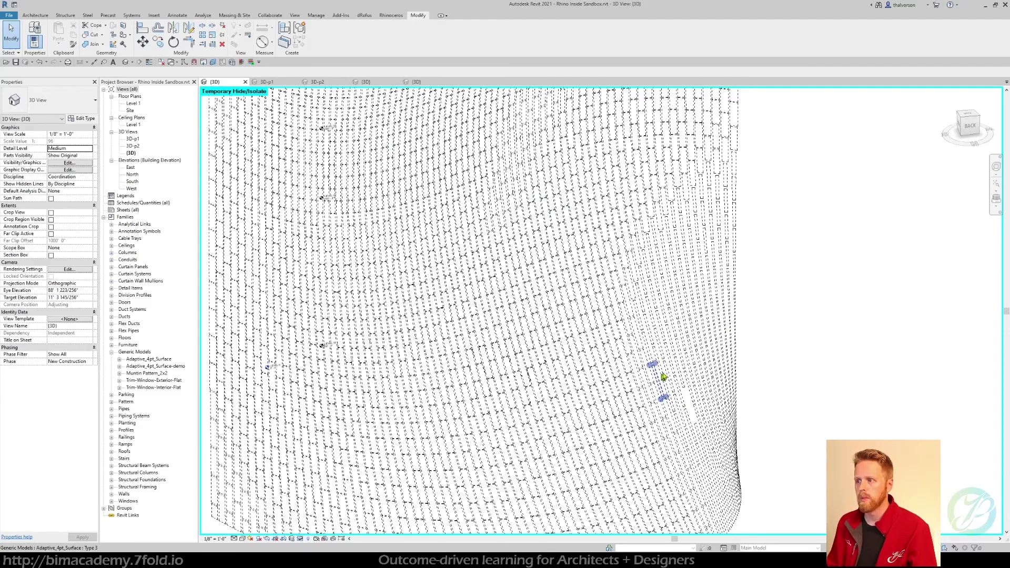
- Orbit and zoom around the twisting tower to review its dashed panel edges
middle_click_drag(600, 356, 605, 392, "shift")
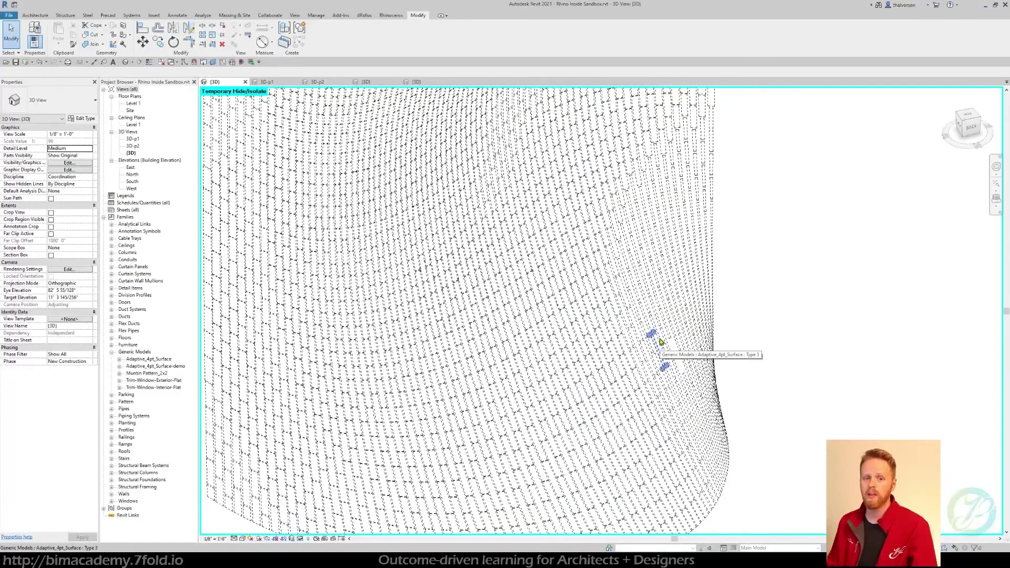
scroll(526, 415, "up", 3)
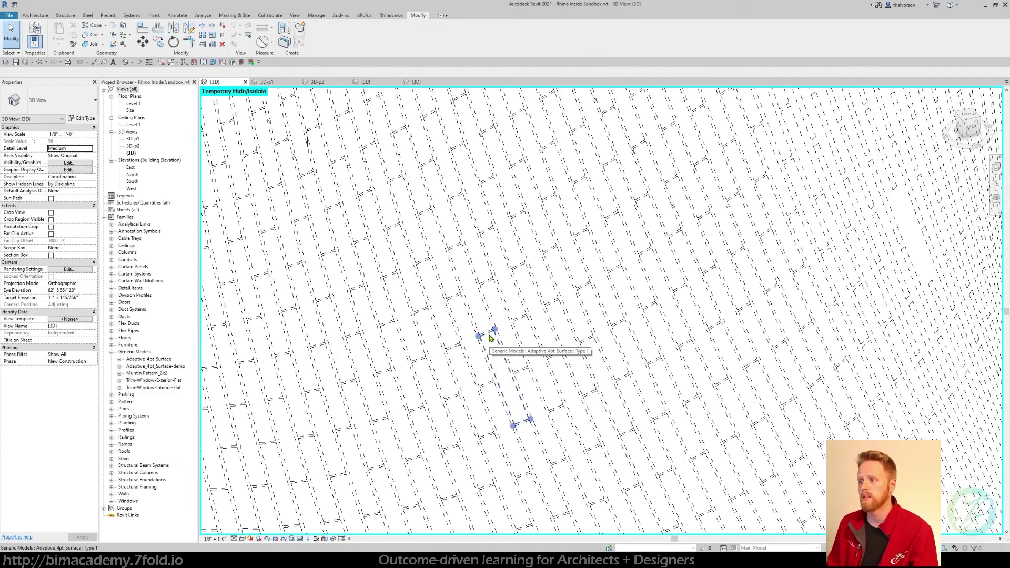
scroll(489, 337, "down", 3)
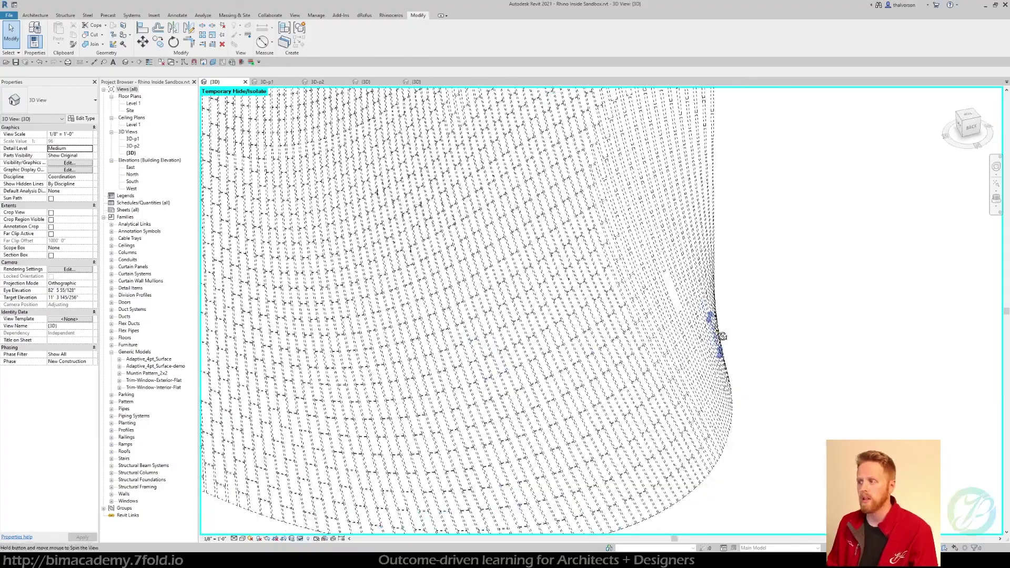
middle_click_drag(717, 337, 539, 397, "shift")
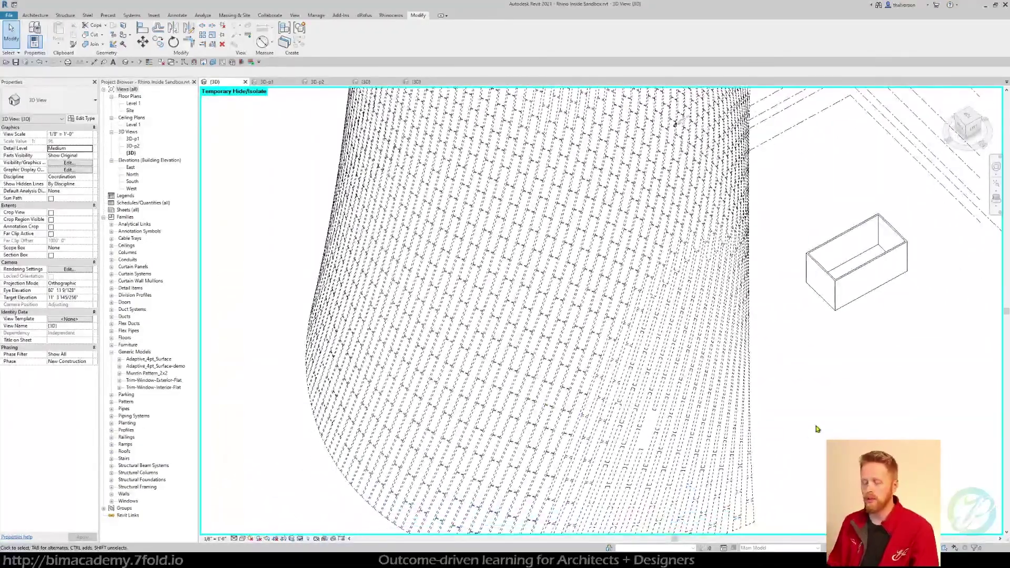
scroll(782, 396, "down", 2)
middle_click_drag(766, 417, 372, 346, "shift")
key("h")
key("h")
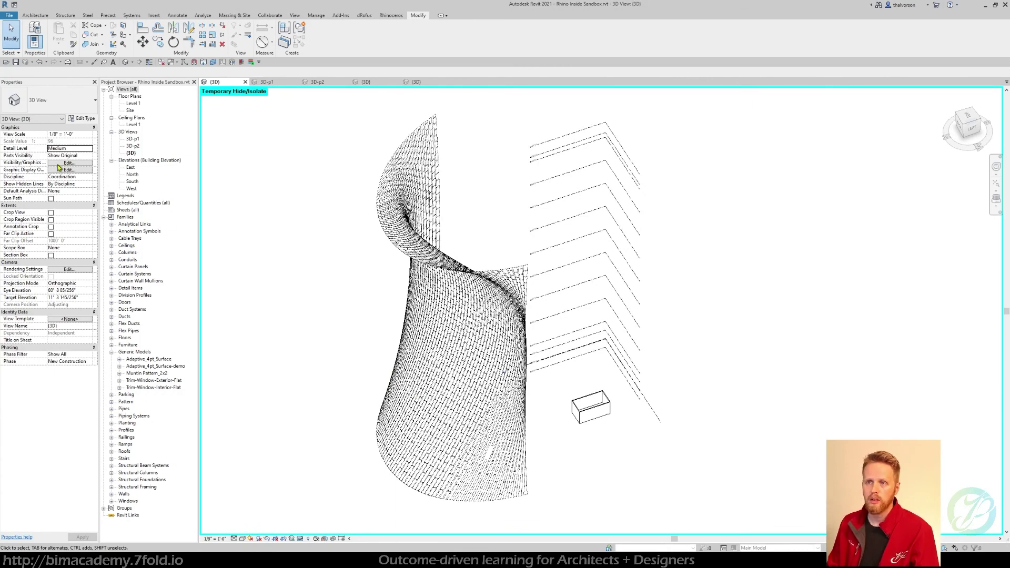
- In Visibility/Graphic Overrides, turn off Adaptive Surface under Generic Models and apply to hide the panels
key("v")
key("g")
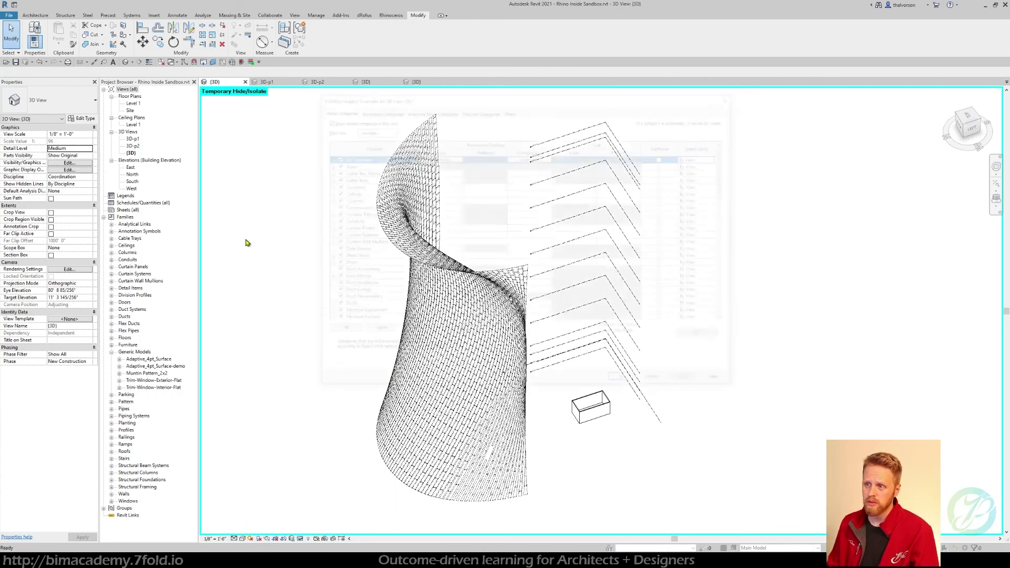
left_click(355, 272)
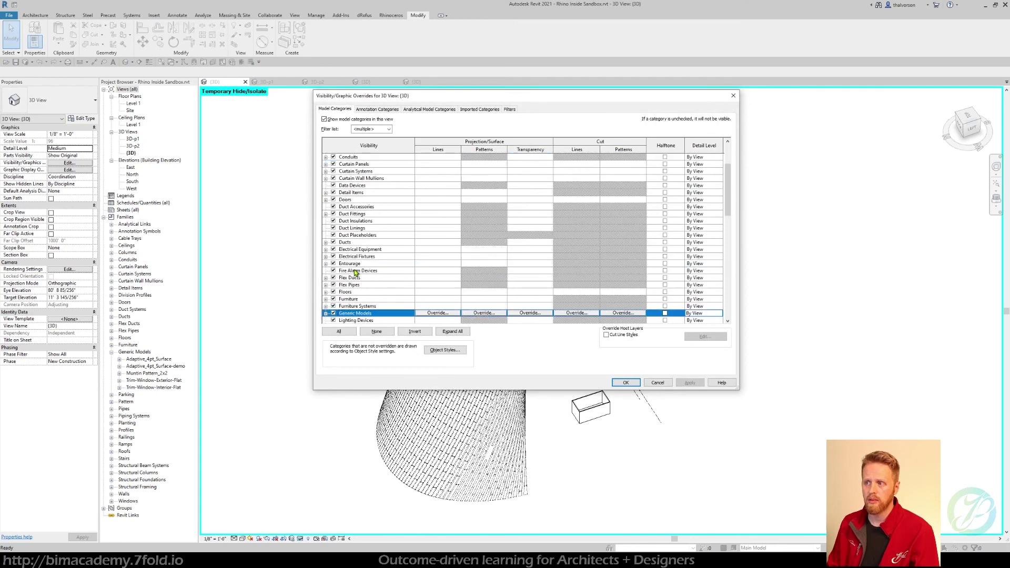
scroll(347, 284, "down", 4)
left_click(342, 291)
left_click(326, 293)
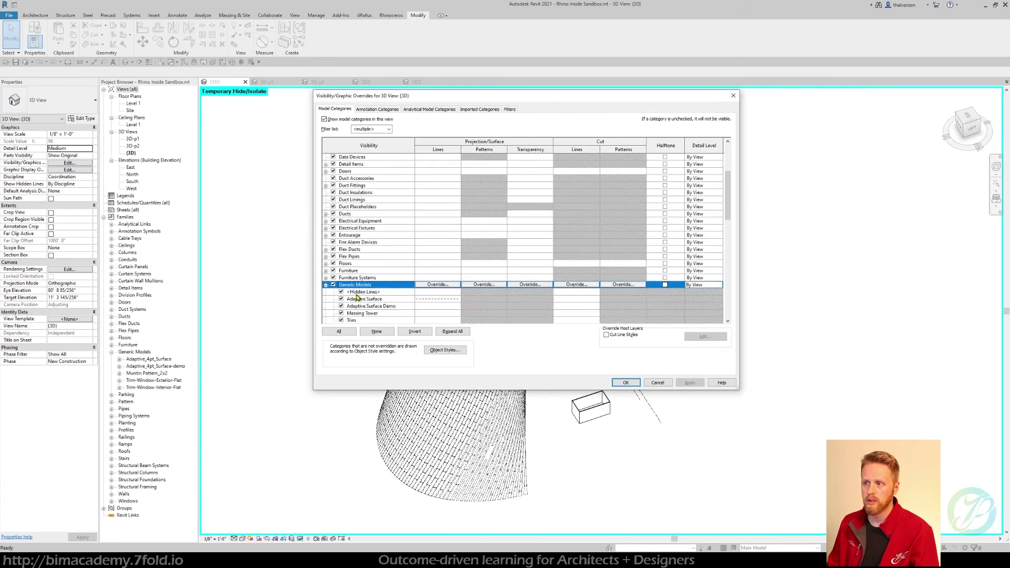
left_click(341, 299)
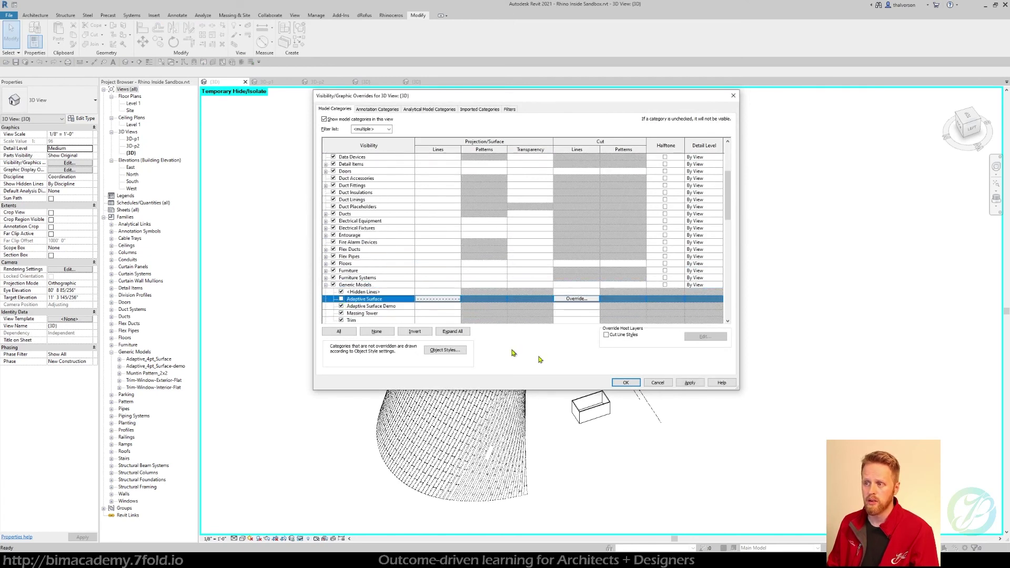
left_click(689, 383)
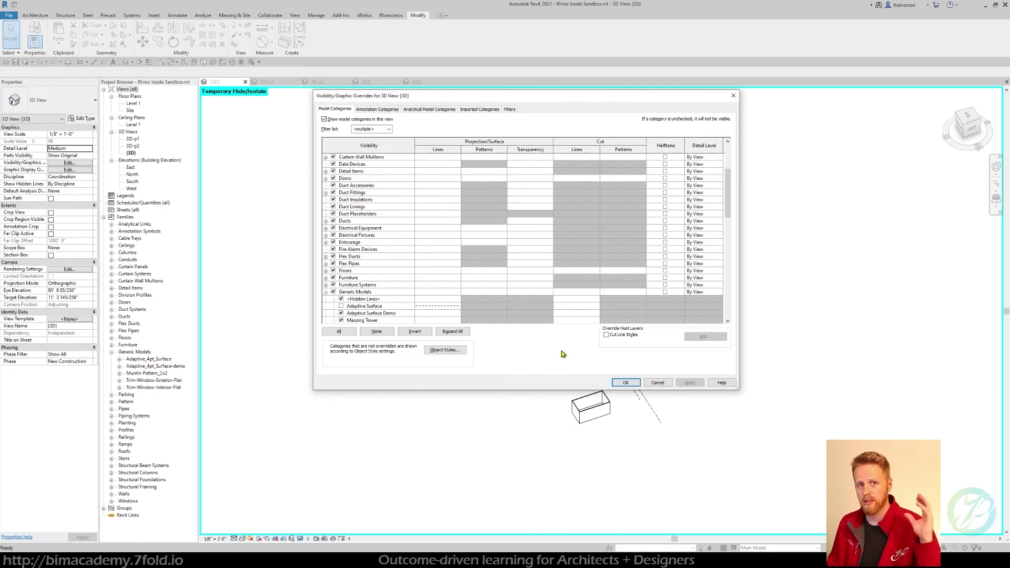
- Turn Adaptive Surface back on, apply, cancel out of the dialog, and orbit the tower
left_click(341, 305)
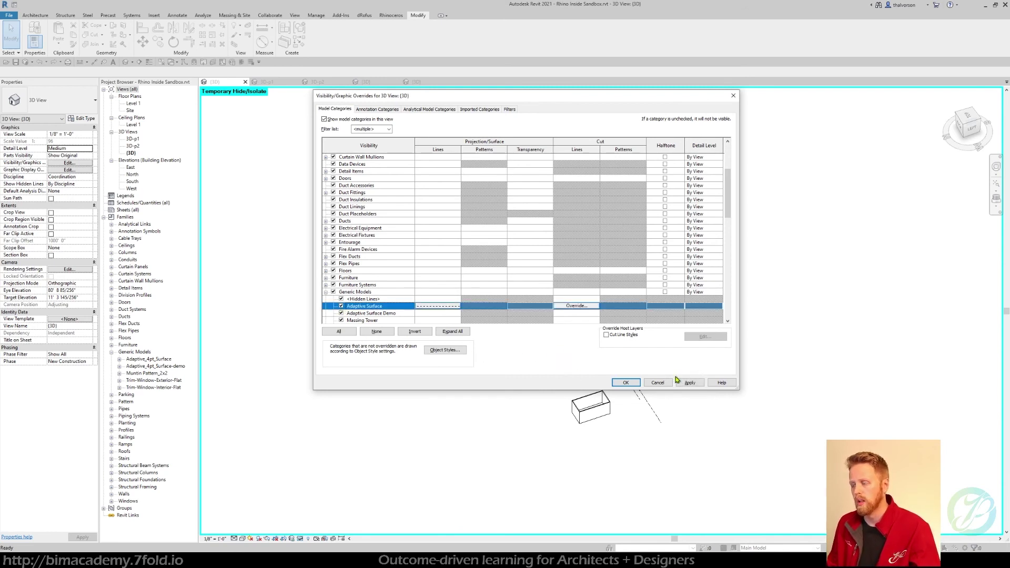
left_click(689, 382)
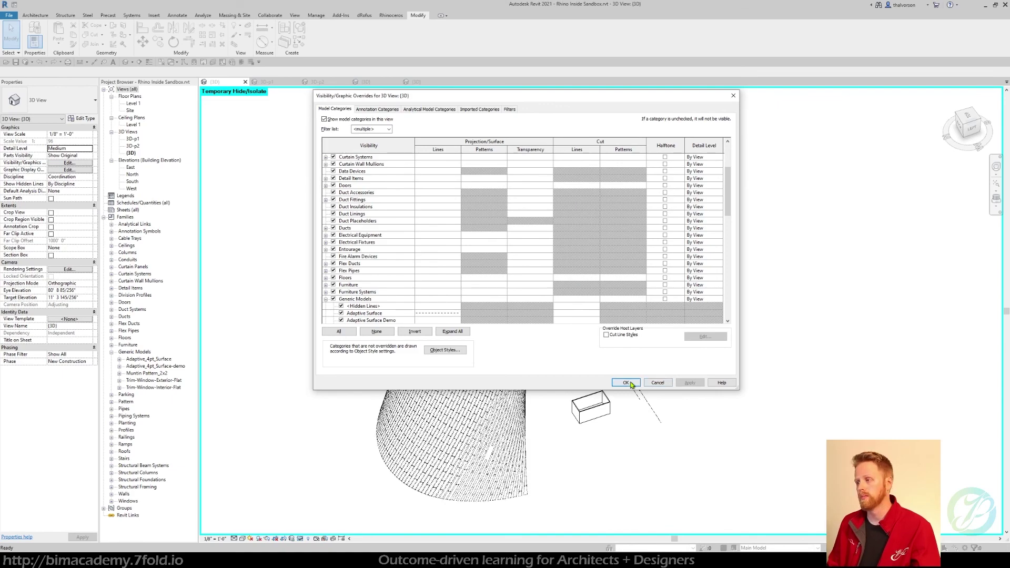
left_click(652, 383)
middle_click_drag(690, 408, 690, 362, "shift")
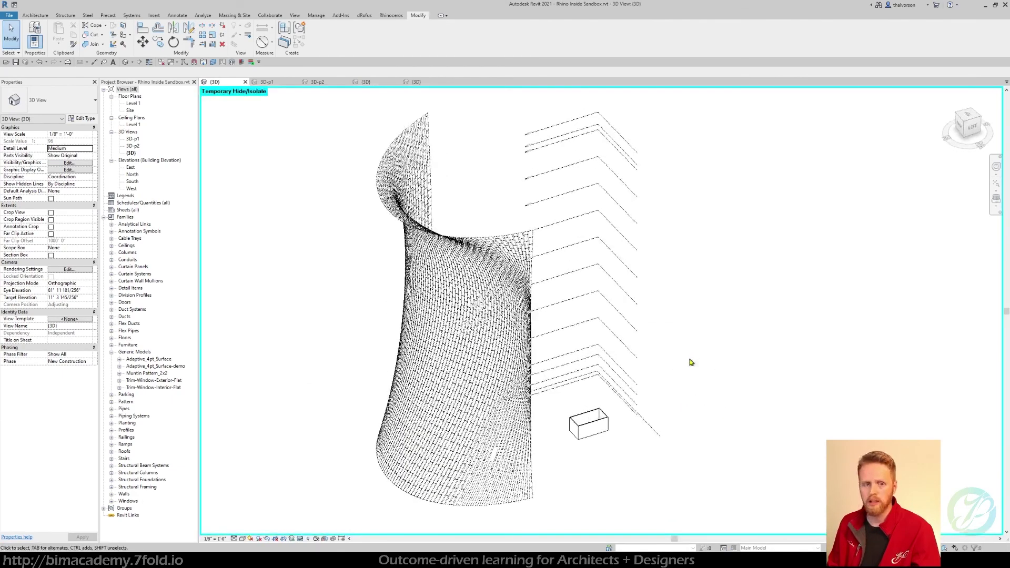